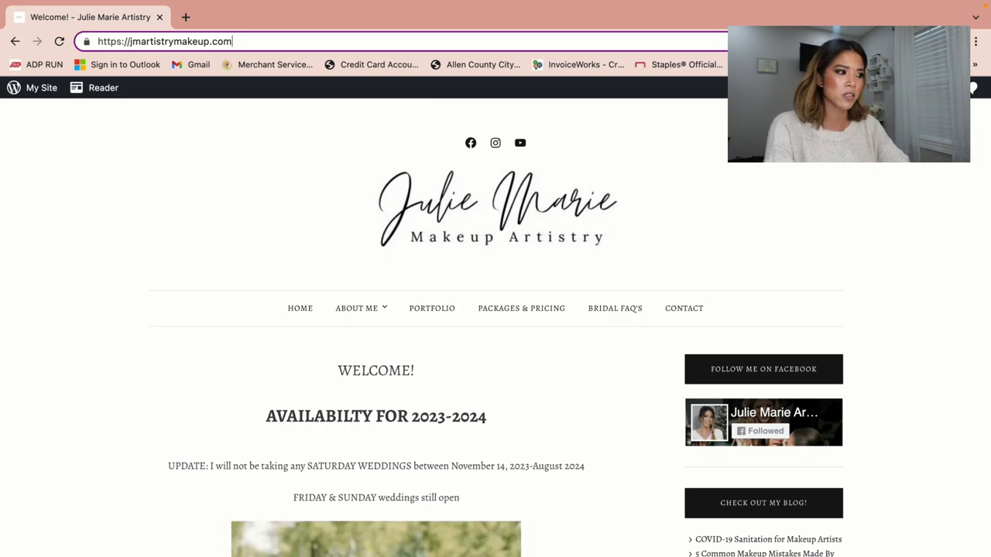
# Step: Open wordpress.com in a new browser tab to reach the site's dashboard
pyautogui.click(185, 17)
pyautogui.write('wor')
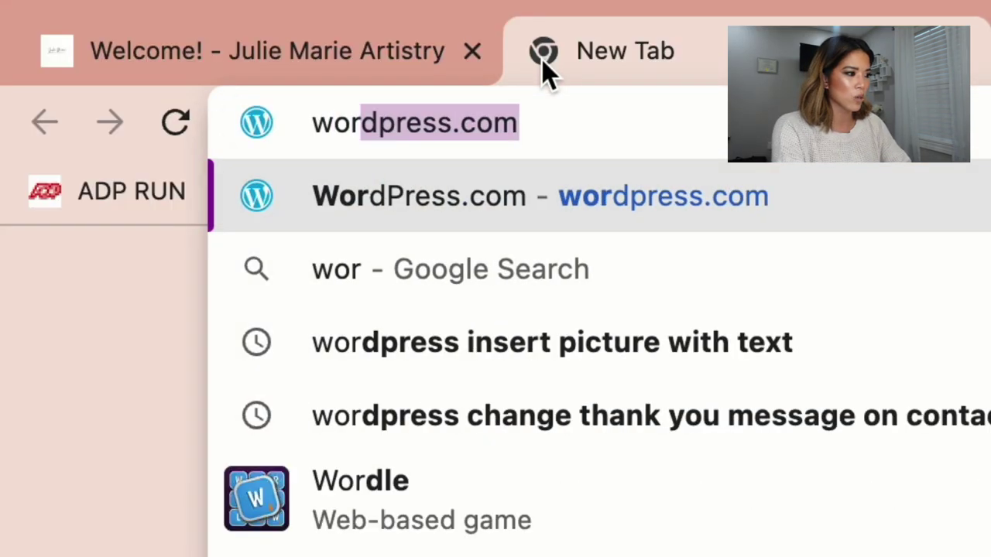
pyautogui.press('Return')
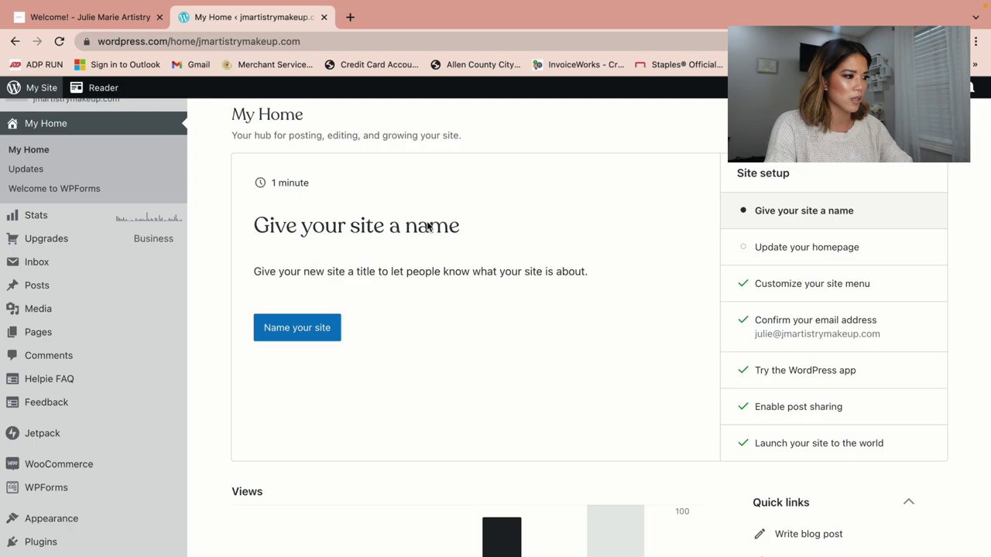
# Step: Open the plans page and compare the prices and features of the Personal, Premium, Business and eCommerce plans
pyautogui.scroll(-4, 82, 122)
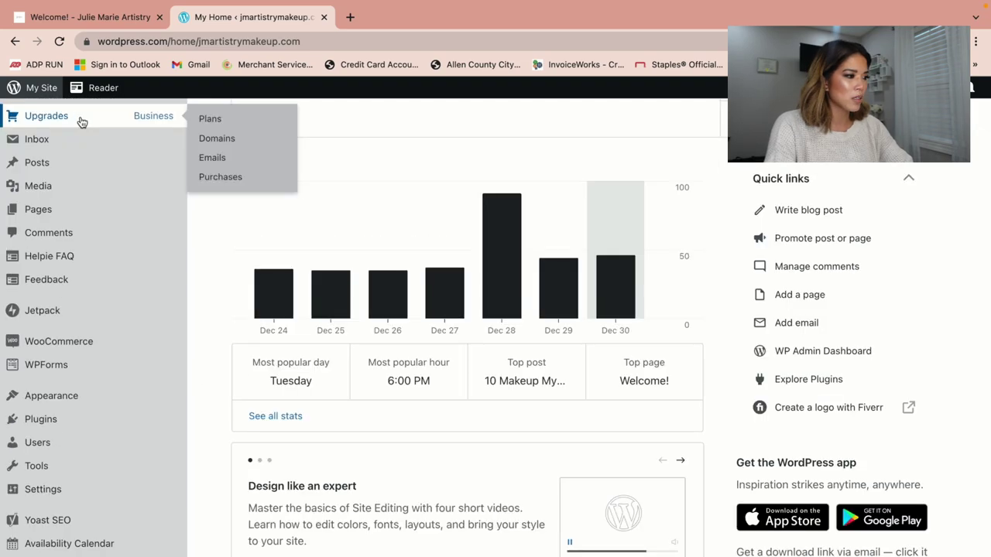
pyautogui.click(82, 119)
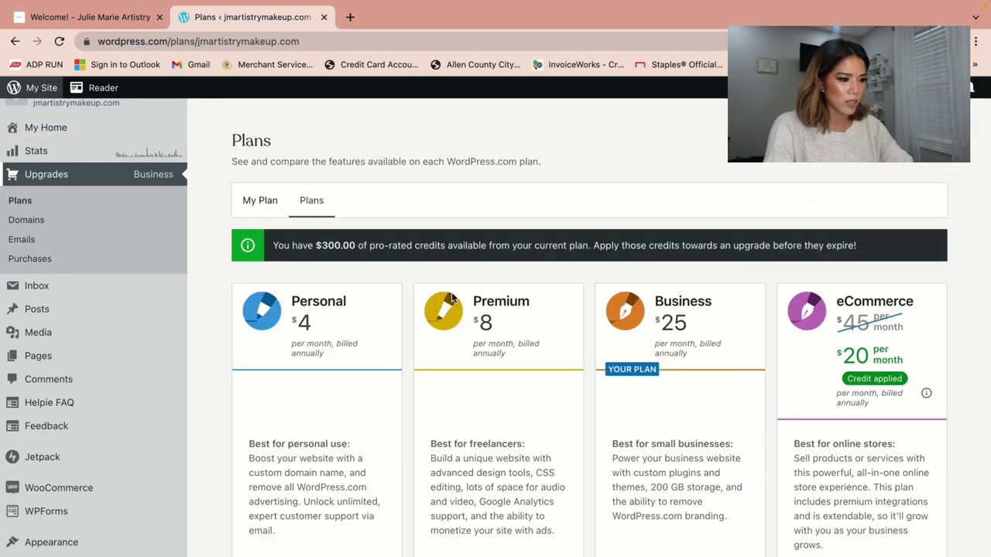
pyautogui.scroll(-1, 827, 242)
pyautogui.scroll(-1, 827, 243)
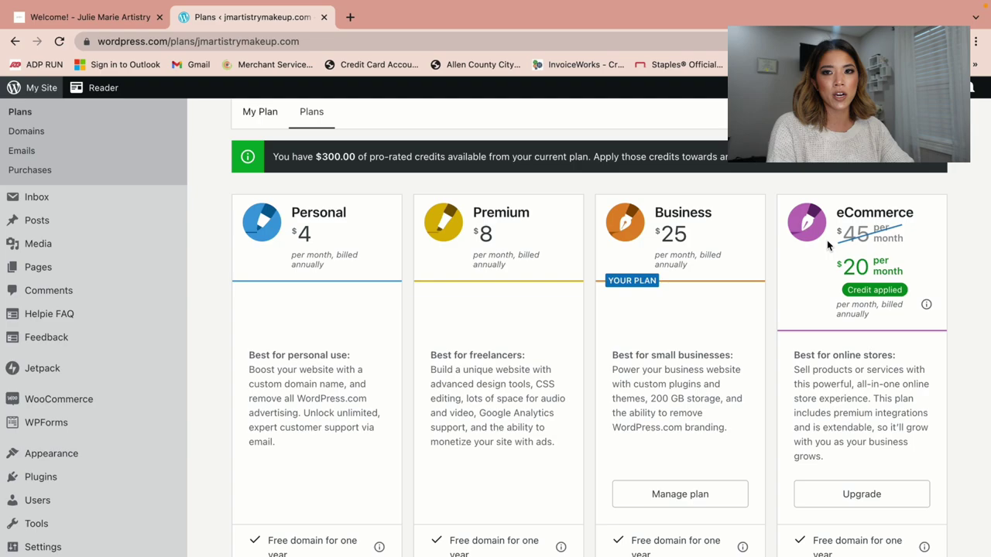
pyautogui.scroll(1, 194, 215)
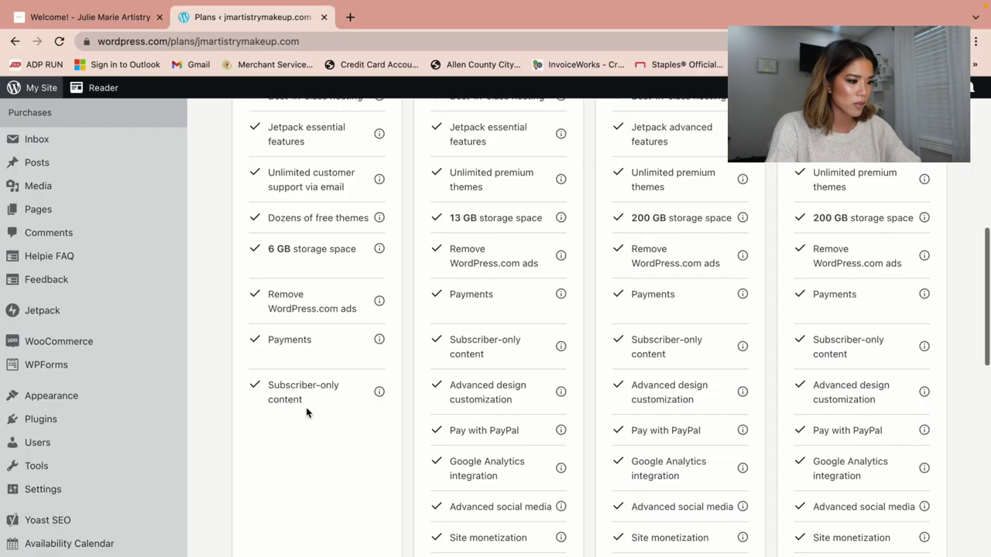
pyautogui.scroll(5, 434, 507)
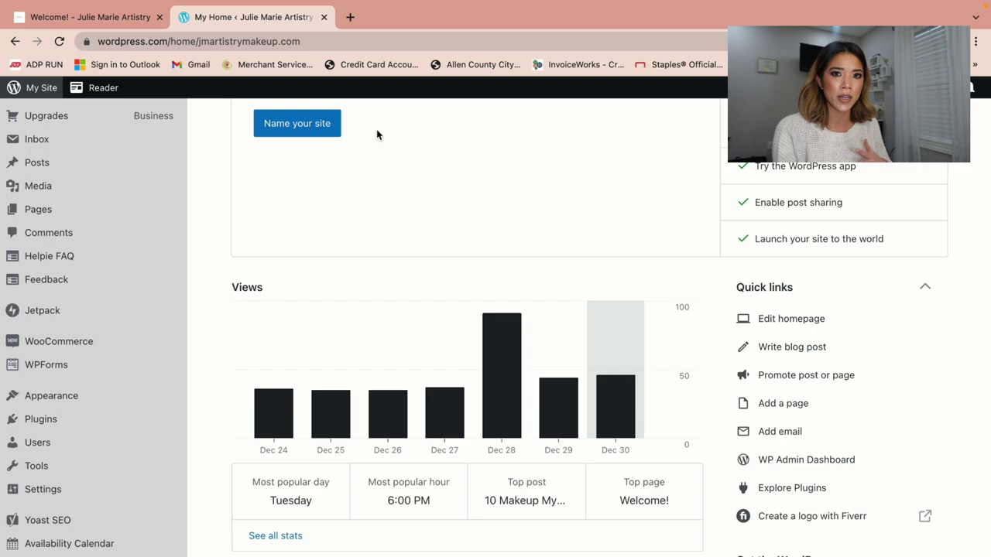
# Step: Open the site's themes page and browse the available theme designs
pyautogui.moveTo(415, 366)
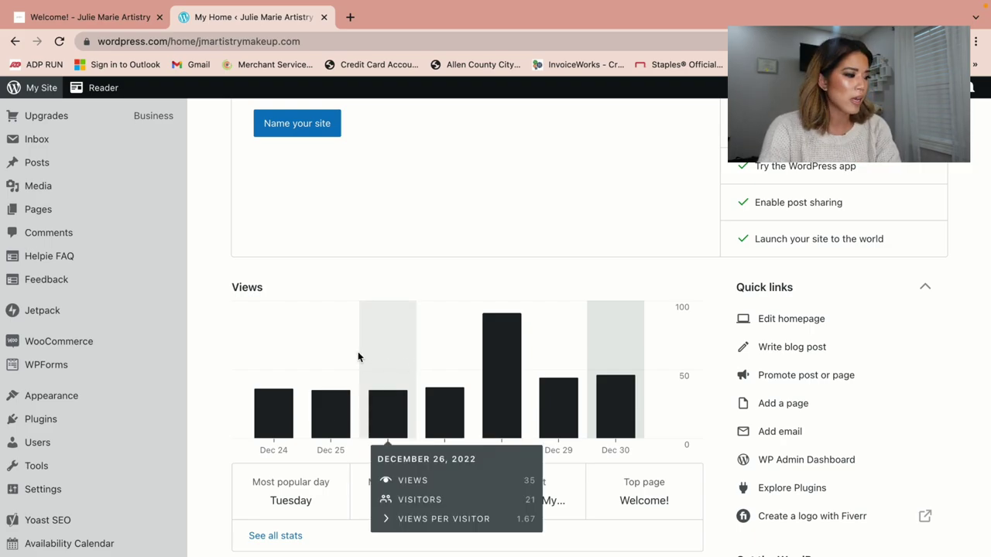
pyautogui.moveTo(76, 416)
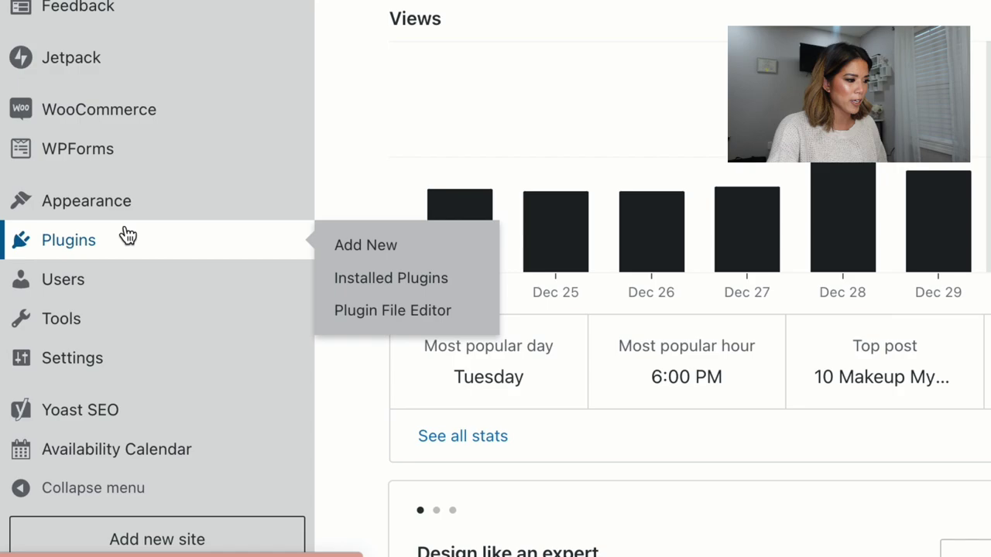
pyautogui.moveTo(137, 206)
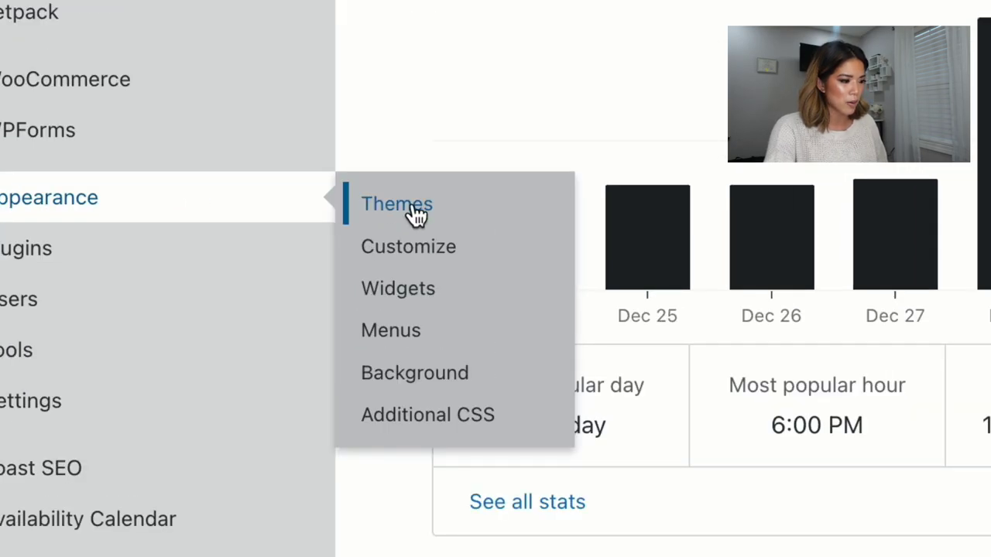
pyautogui.click(414, 209)
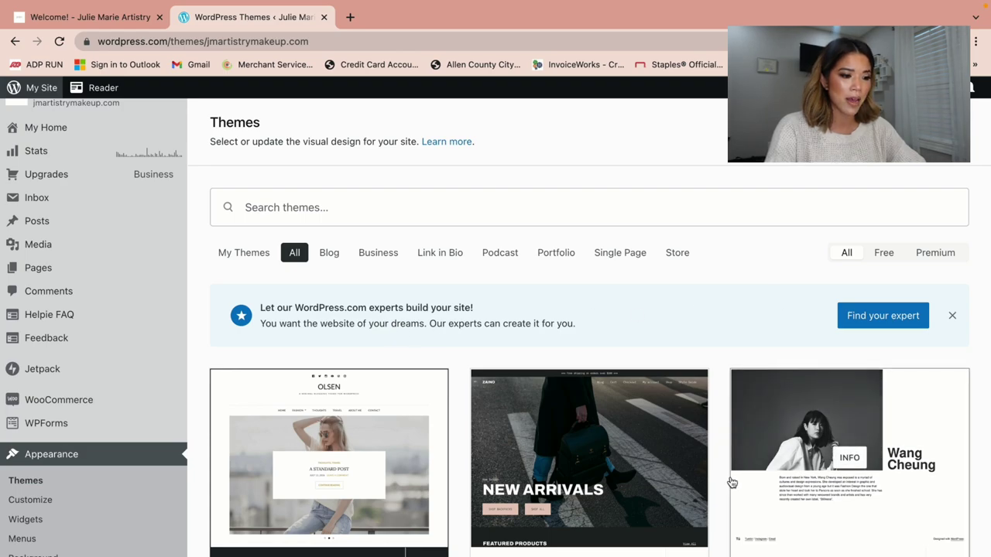
pyautogui.scroll(-3, 732, 479)
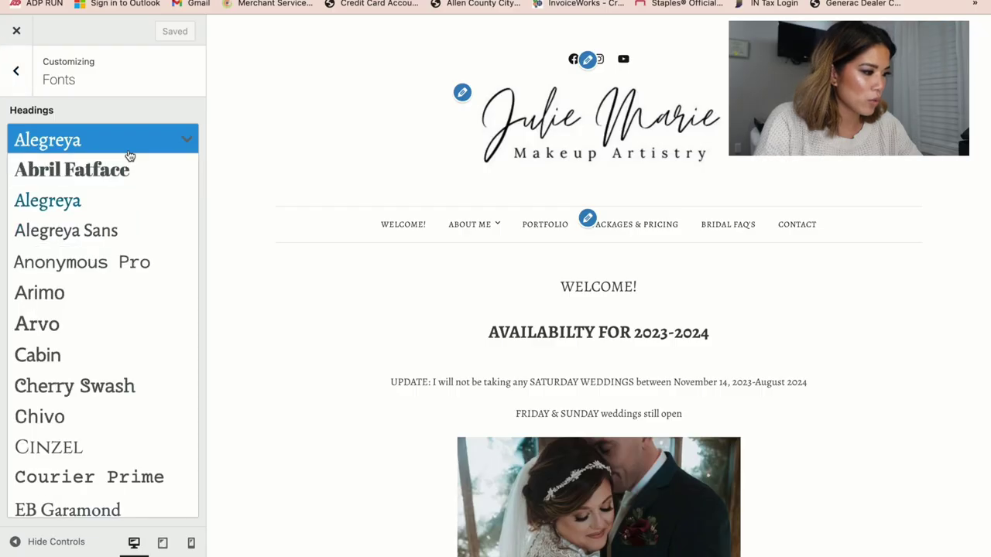
# Step: Try Abril Fatface as the headings font and switch back to Alegreya
pyautogui.click(106, 171)
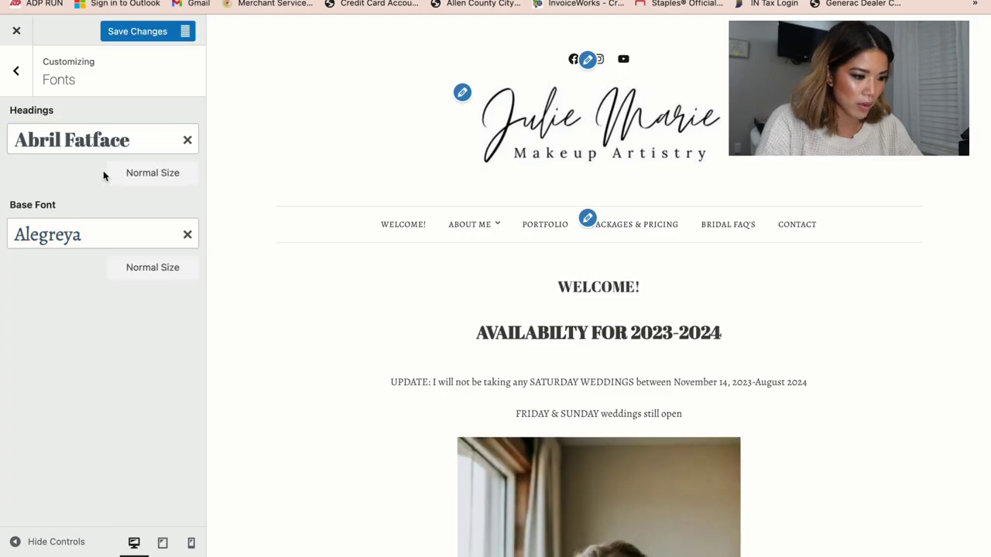
pyautogui.click(104, 140)
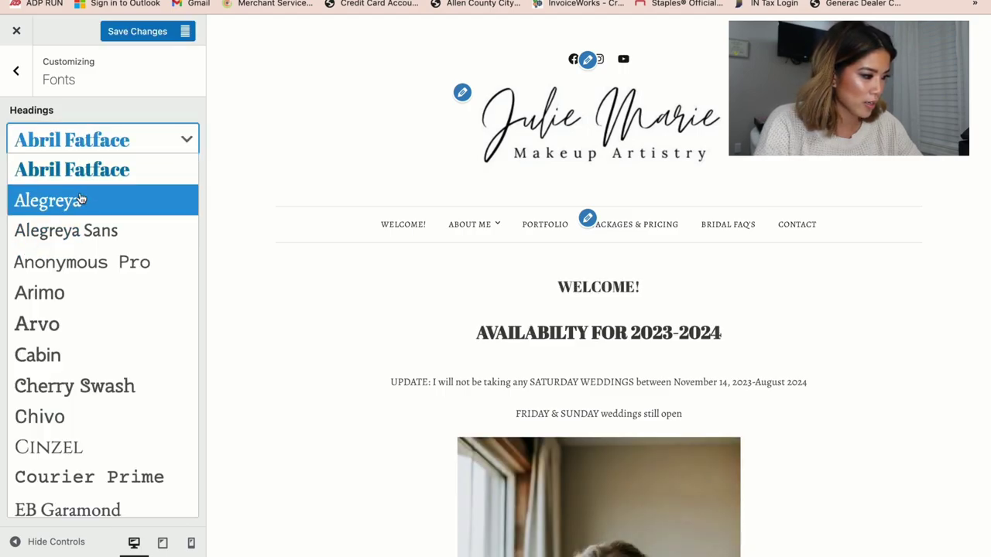
pyautogui.click(104, 199)
pyautogui.click(90, 184)
# Step: Try Arvo as the headings font at Huge size
pyautogui.click(101, 147)
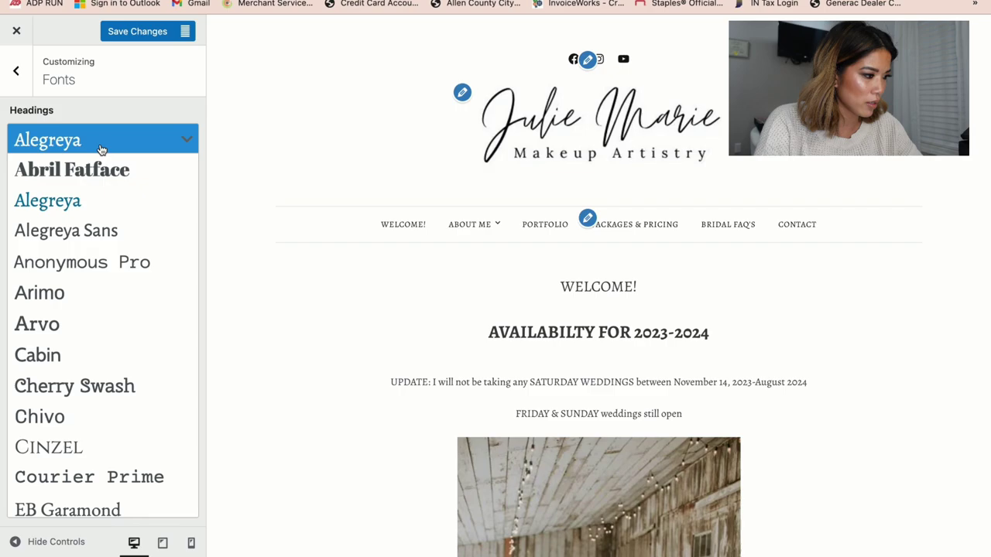
pyautogui.click(51, 324)
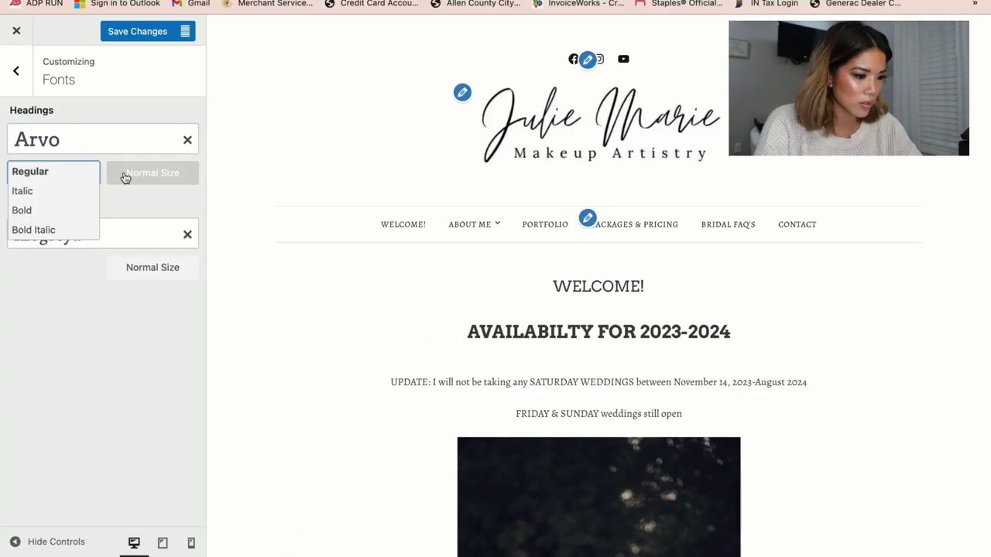
pyautogui.click(128, 175)
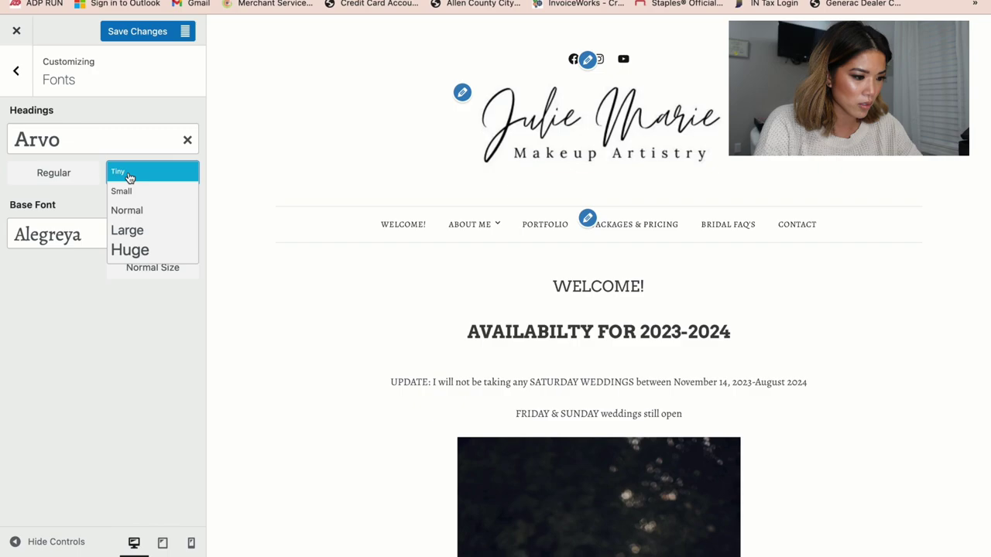
pyautogui.click(139, 249)
# Step: Try further fonts, set Oswald for the headings and Karla as the base font, and save the changes
pyautogui.click(95, 139)
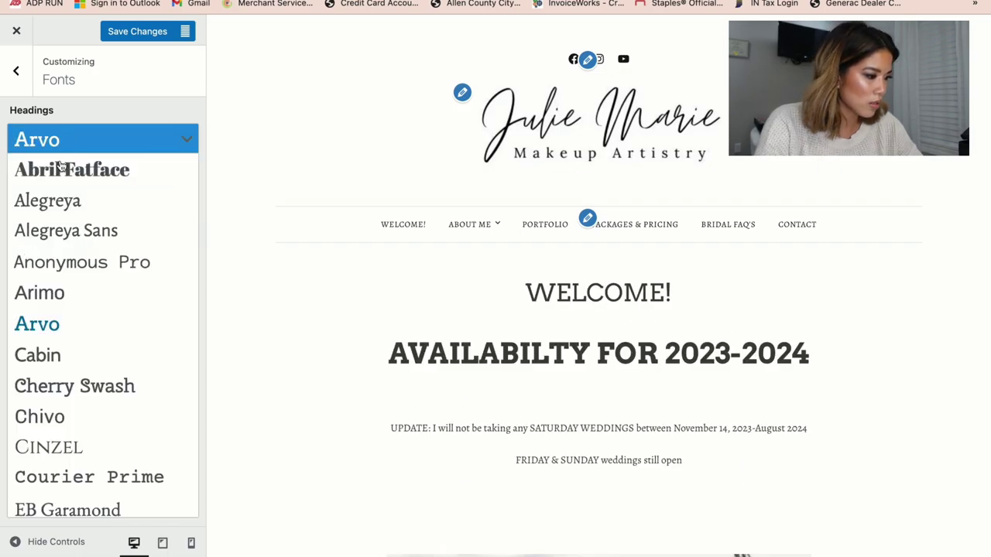
pyautogui.click(73, 418)
pyautogui.click(160, 145)
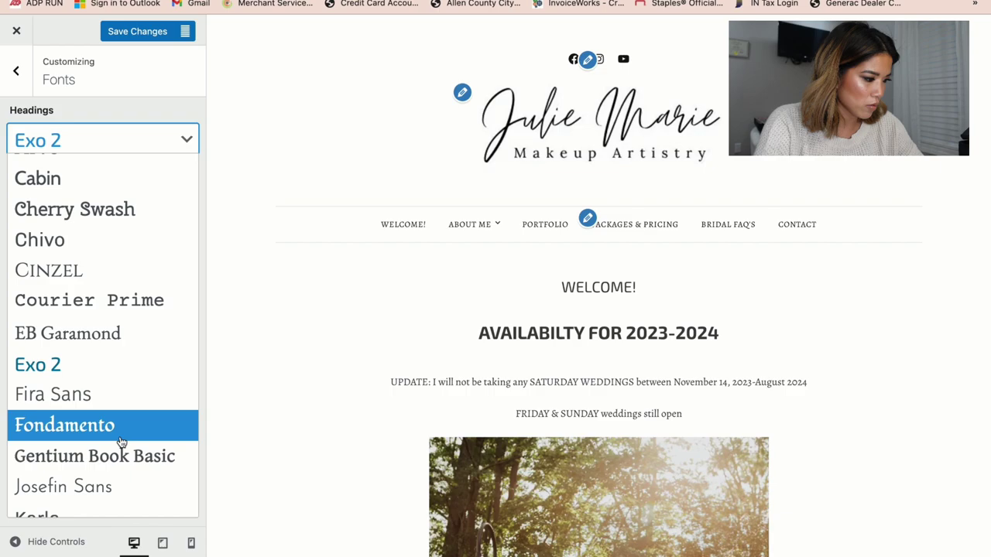
pyautogui.click(92, 486)
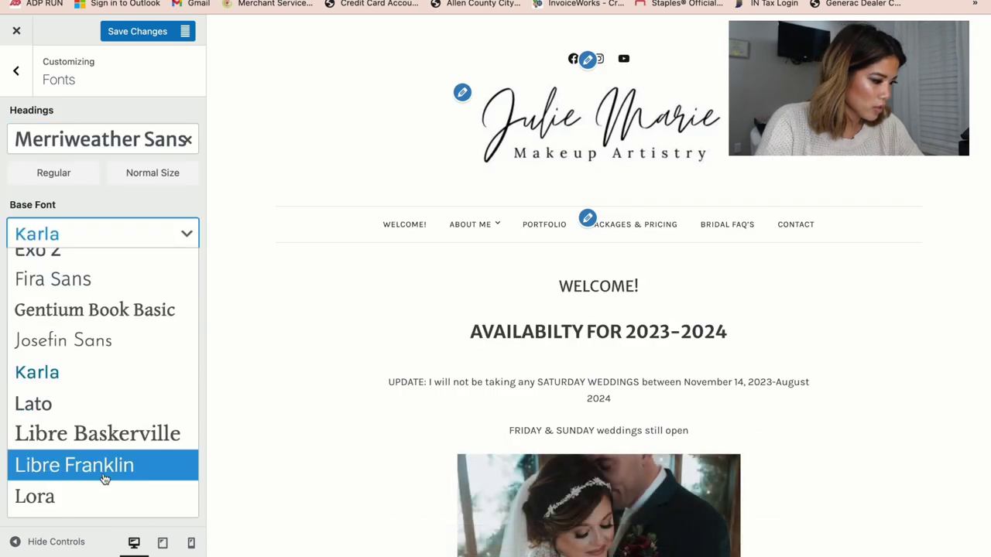
pyautogui.scroll(-3, 104, 471)
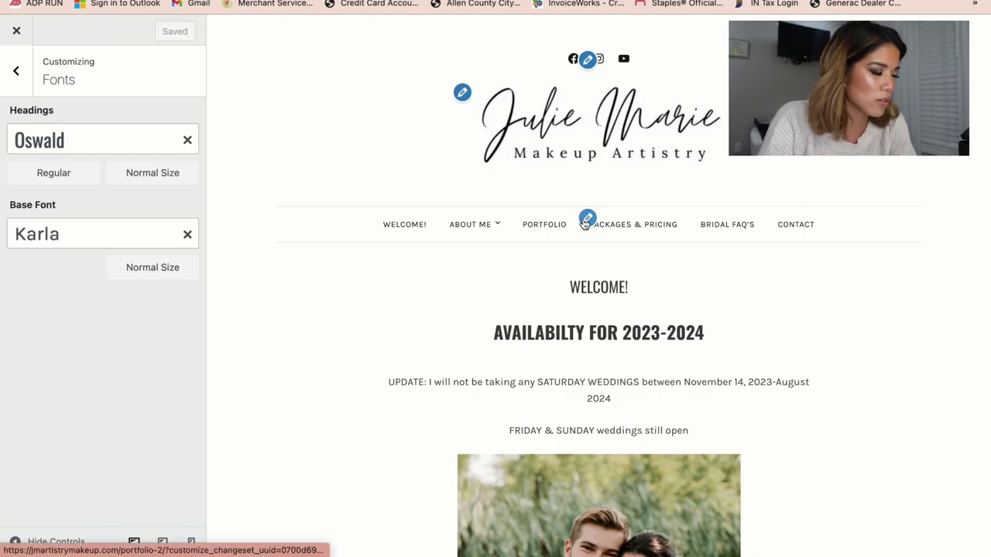
pyautogui.scroll(-3, 616, 320)
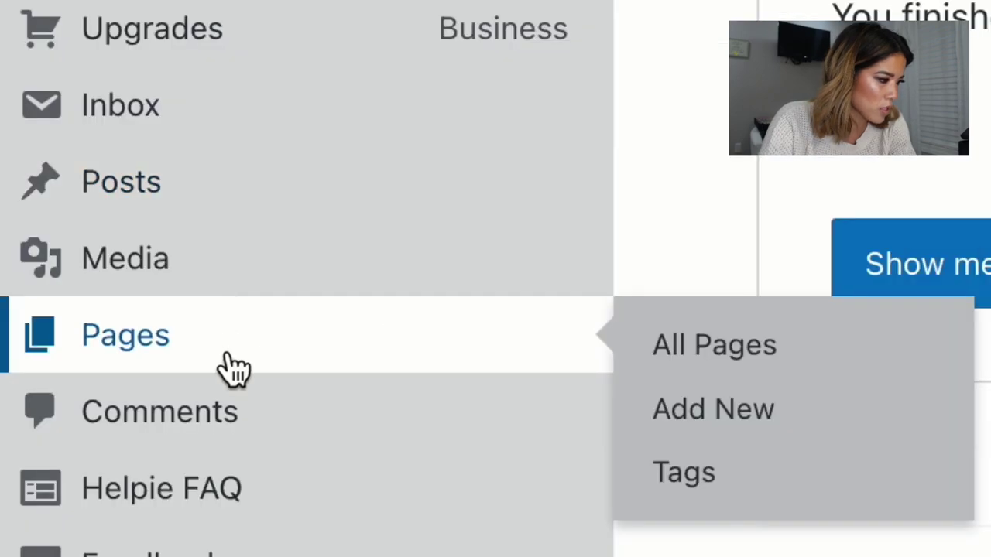
# Step: Open the site's page list and move the My account, Checkout, Cart, Shop and Blog pages to the trash
pyautogui.click(230, 369)
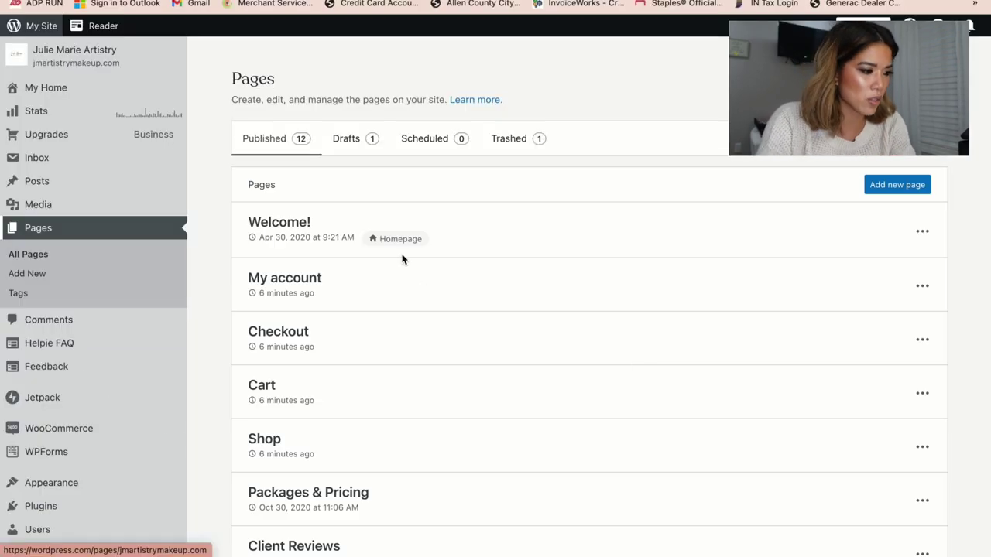
pyautogui.scroll(-5, 402, 259)
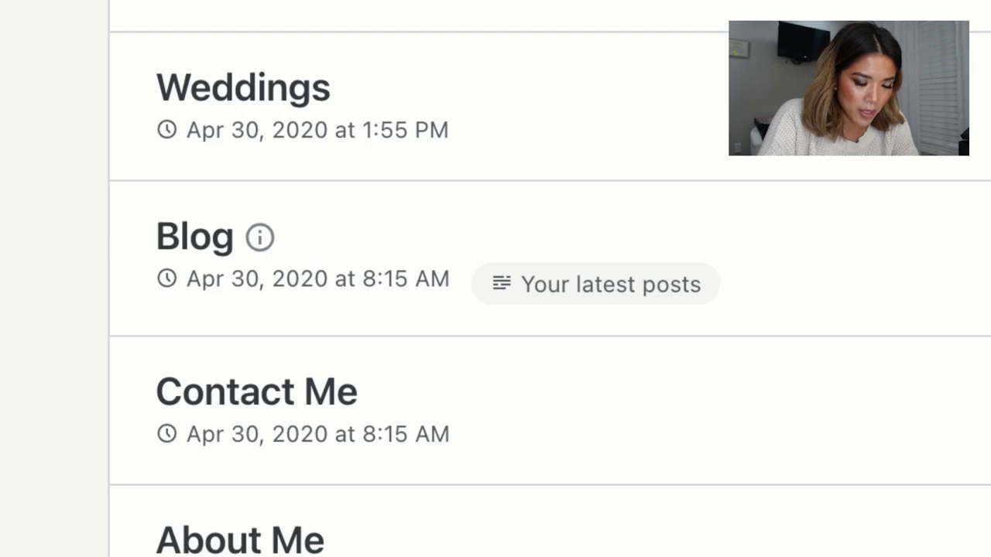
pyautogui.scroll(-2, 495, 309)
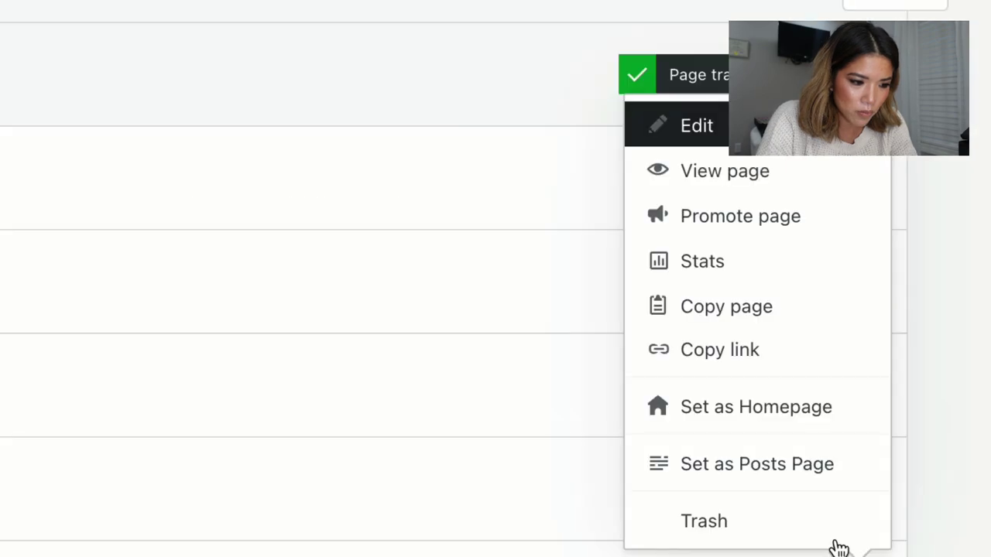
pyautogui.click(836, 544)
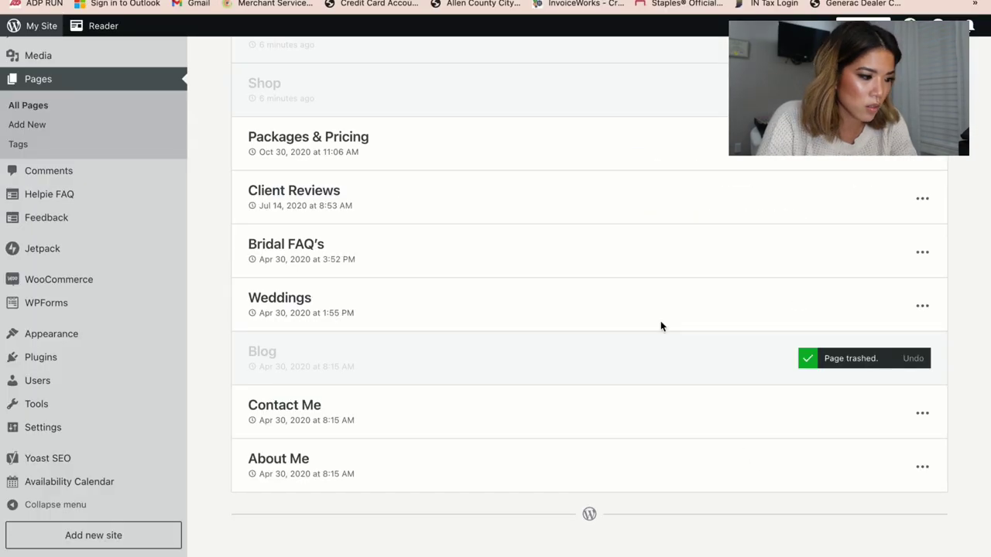
# Step: Open the Welcome! homepage for editing and remove its slideshow block
pyautogui.scroll(10, 457, 338)
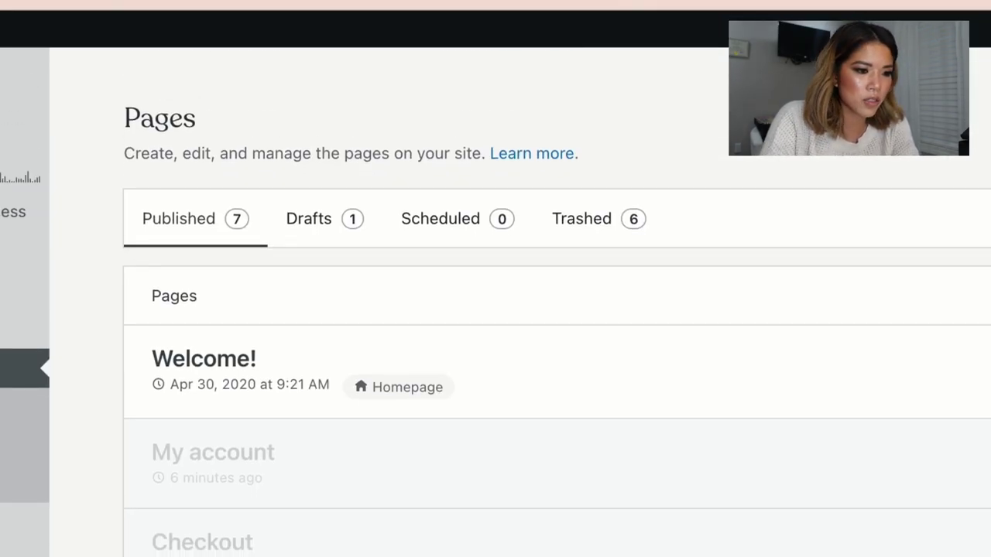
pyautogui.click(203, 358)
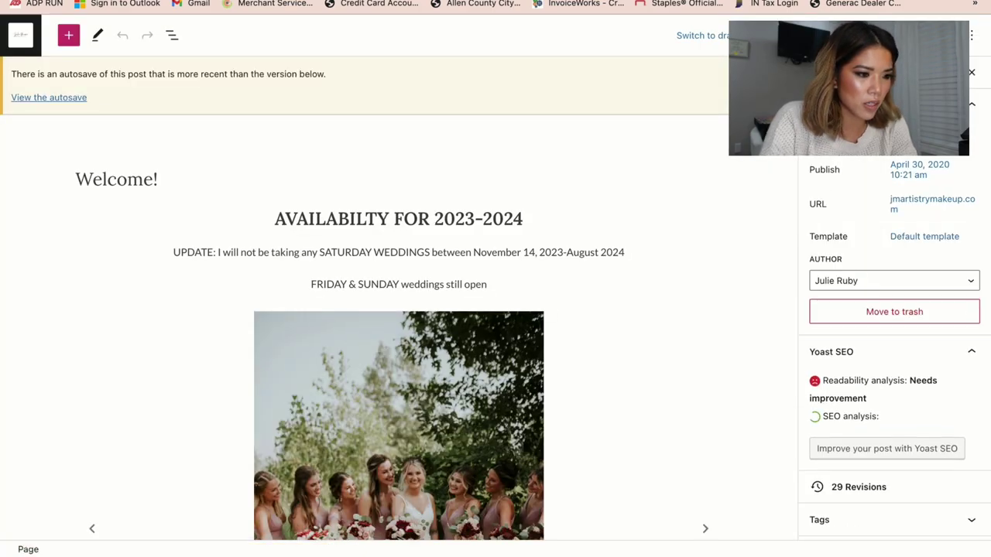
pyautogui.scroll(-5, 668, 243)
pyautogui.click(668, 243)
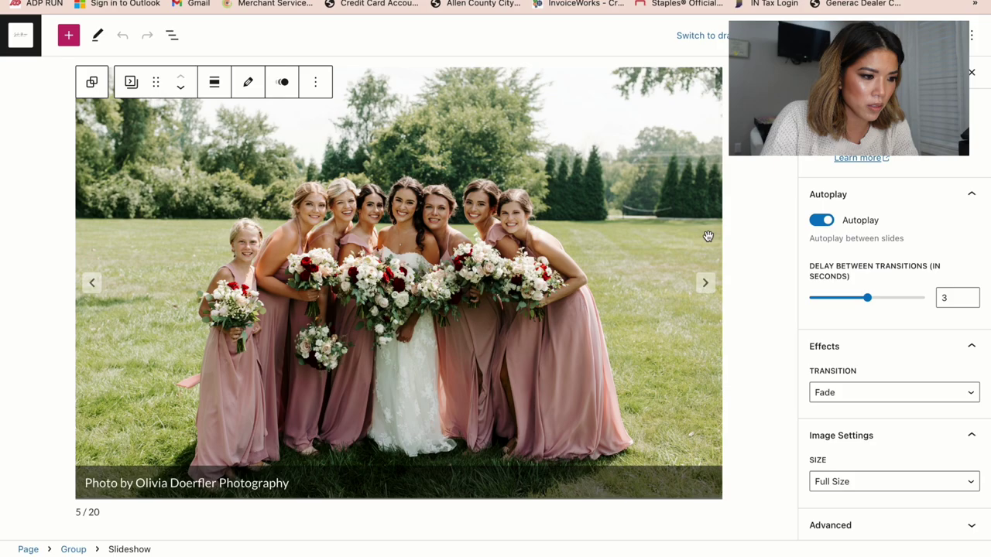
pyautogui.click(759, 236)
pyautogui.click(681, 232)
pyautogui.click(315, 81)
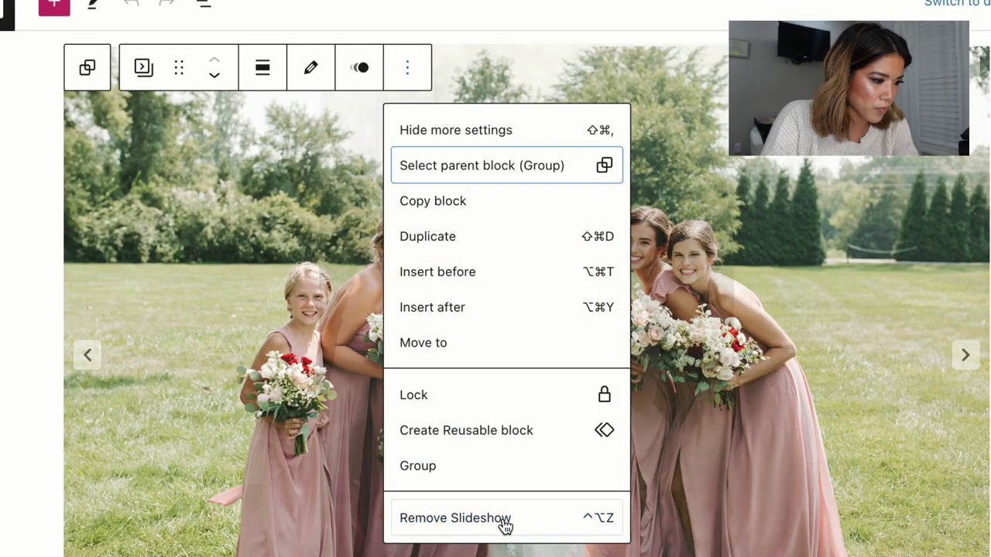
pyautogui.click(507, 524)
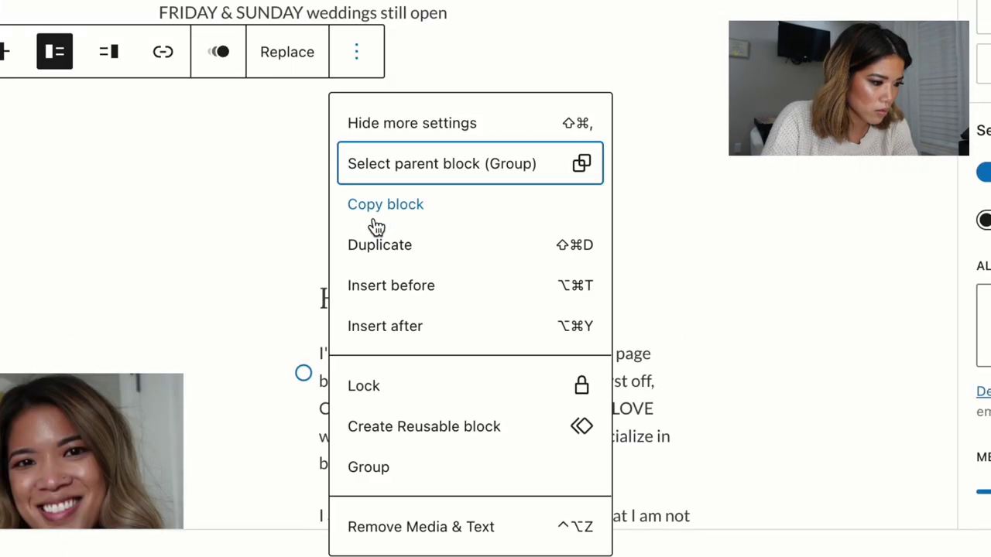
# Step: Add an empty block before the Media & Text block and insert the "Cover image with centered text and a button" pattern
pyautogui.click(403, 287)
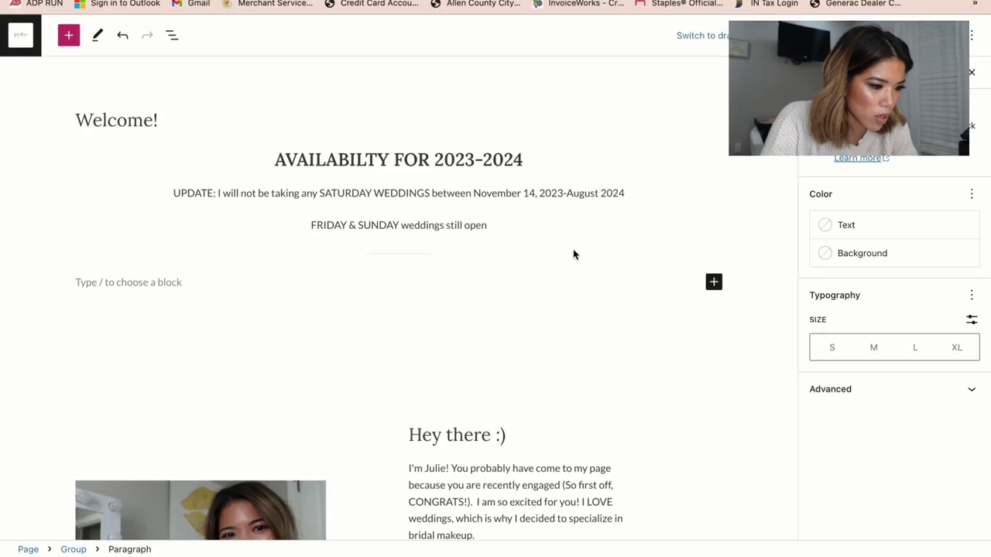
pyautogui.click(714, 281)
pyautogui.write('cover')
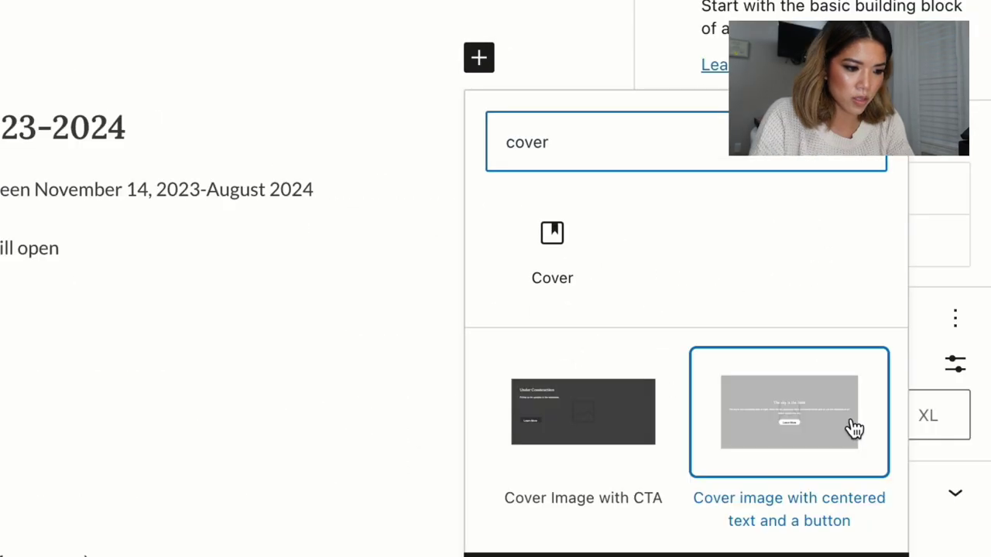
pyautogui.click(854, 429)
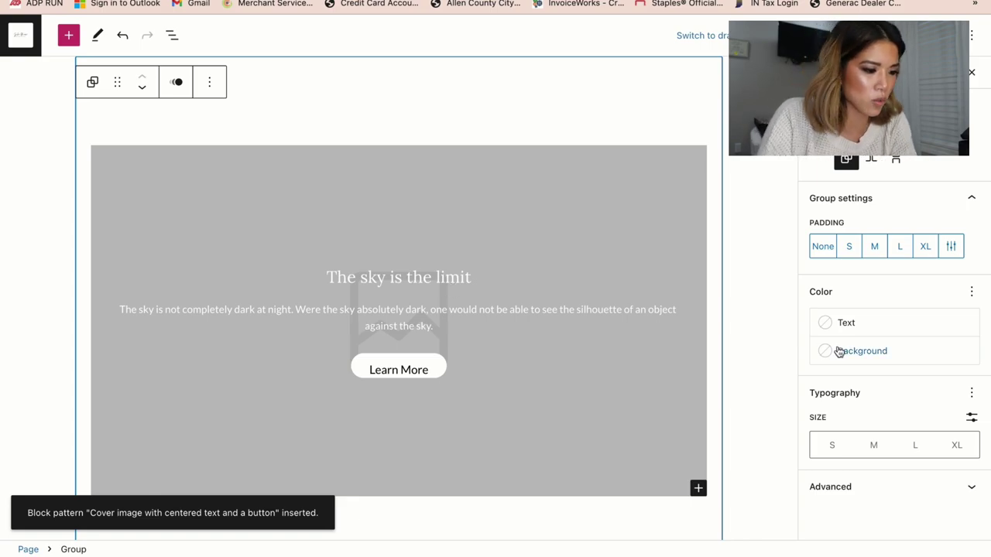
# Step: Replace the cover block's grey placeholder with the makeup session photo from the Media Library
pyautogui.click(765, 328)
pyautogui.click(588, 232)
pyautogui.click(404, 121)
pyautogui.click(415, 163)
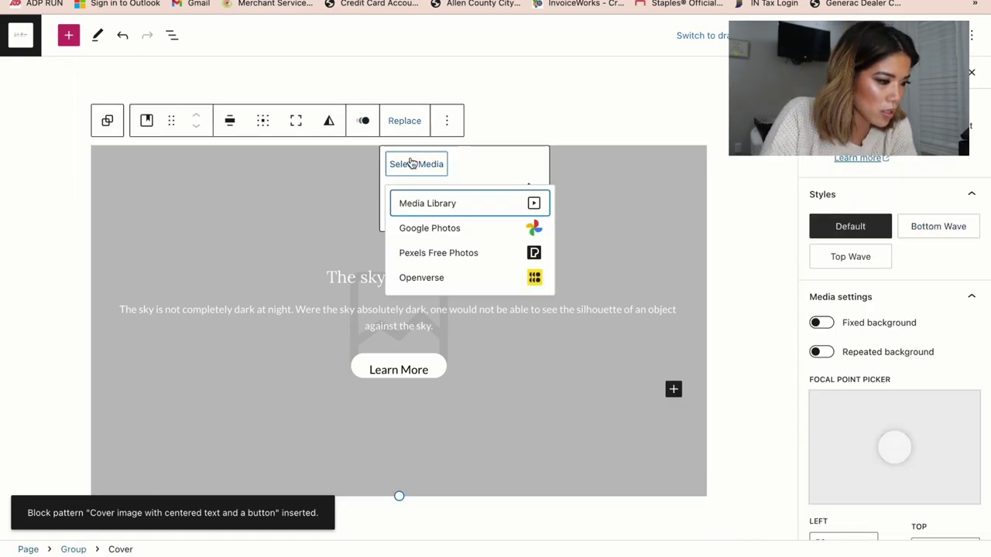
pyautogui.click(428, 201)
pyautogui.click(820, 505)
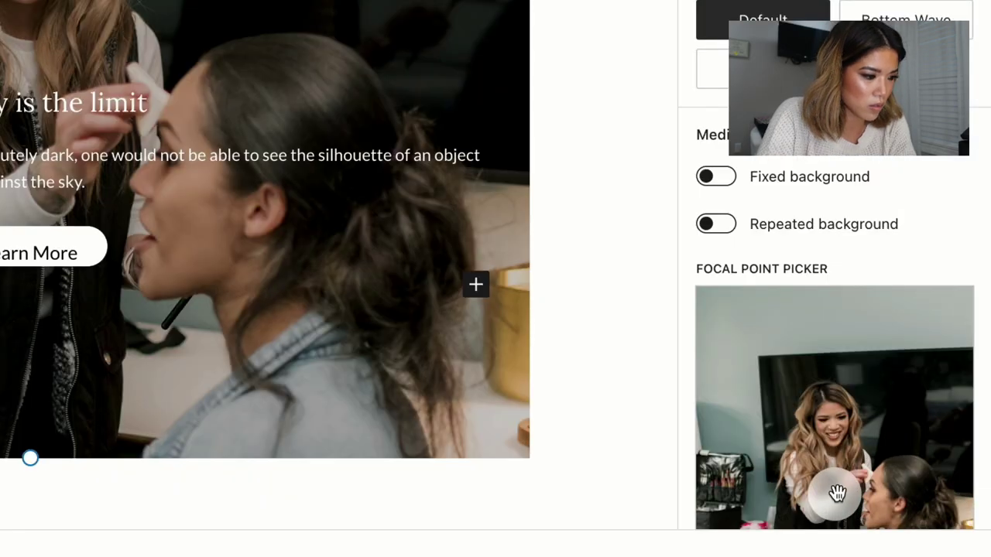
# Step: Move the cover photo's focal point up near the makeup artist's face so both women's faces fit the frame
pyautogui.moveTo(900, 516); pyautogui.dragTo(900, 520)
pyautogui.moveTo(836, 496); pyautogui.dragTo(837, 268)
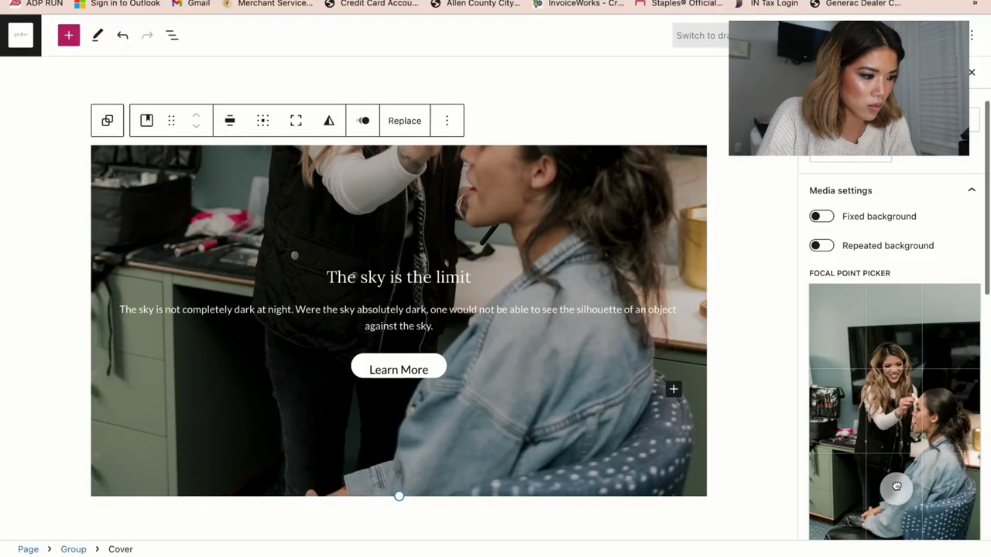
pyautogui.moveTo(896, 378); pyautogui.dragTo(896, 381)
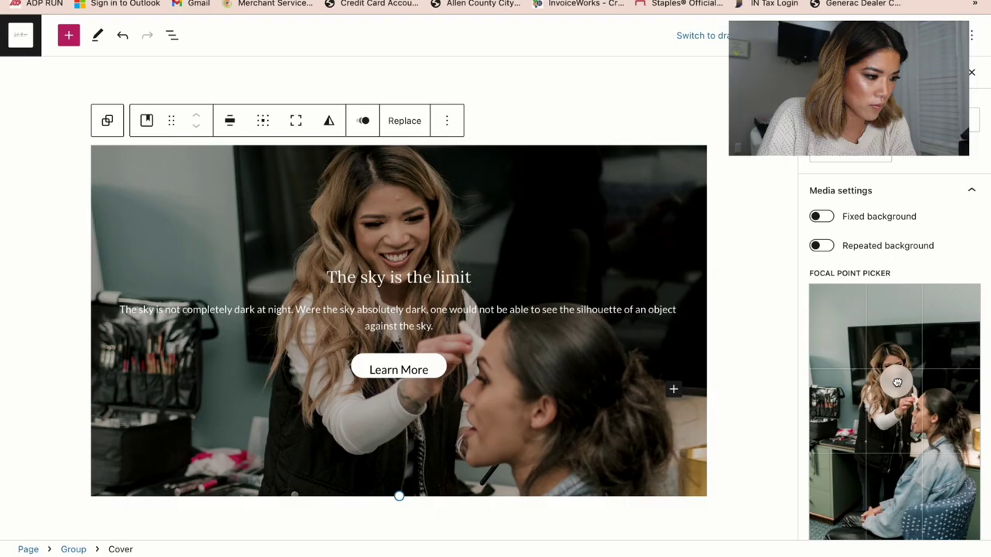
# Step: Set the cover heading to extra large uppercase lettering and replace its text with "JULIE MARIE ARTISTRY"
pyautogui.click(325, 276)
pyautogui.moveTo(325, 276); pyautogui.dragTo(480, 274)
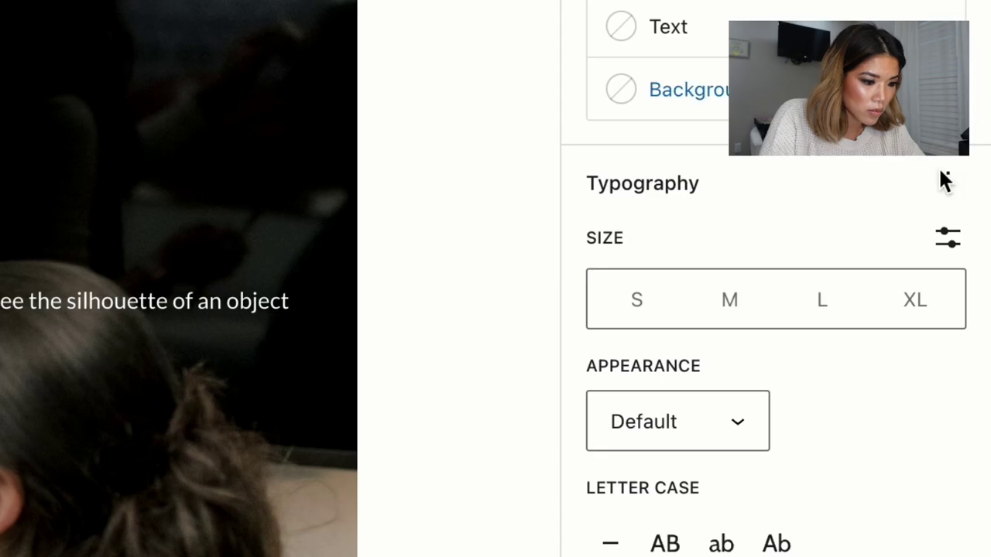
pyautogui.click(932, 288)
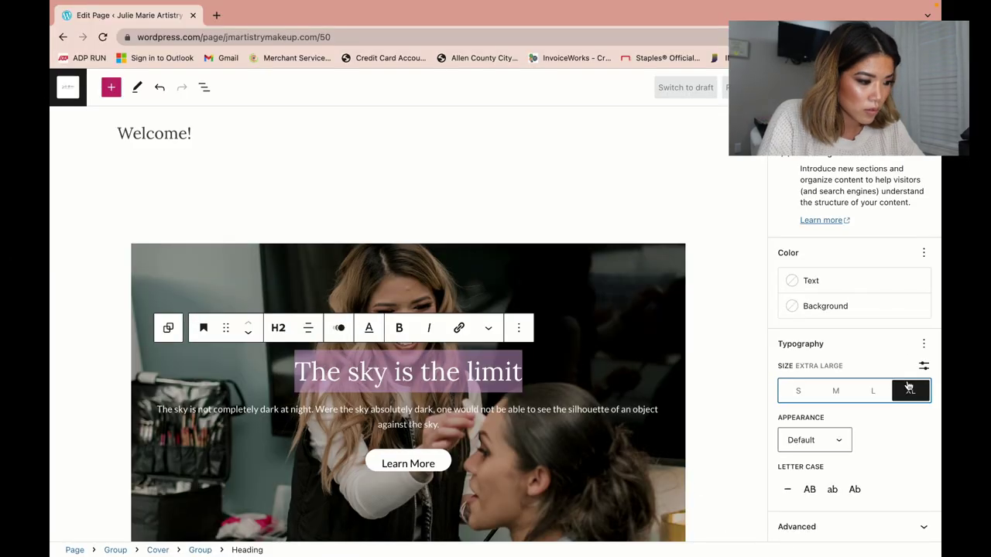
pyautogui.moveTo(283, 241); pyautogui.dragTo(684, 242)
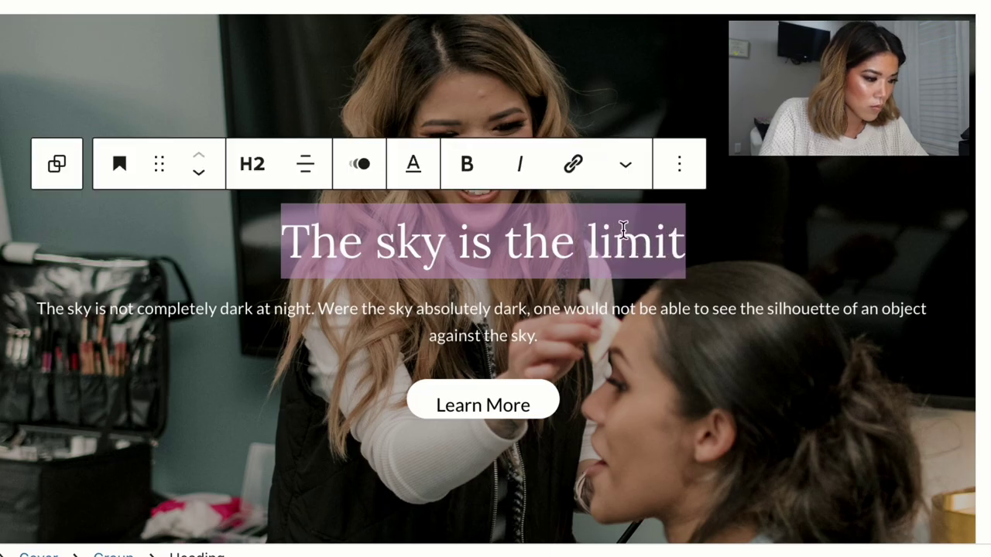
pyautogui.click(630, 371)
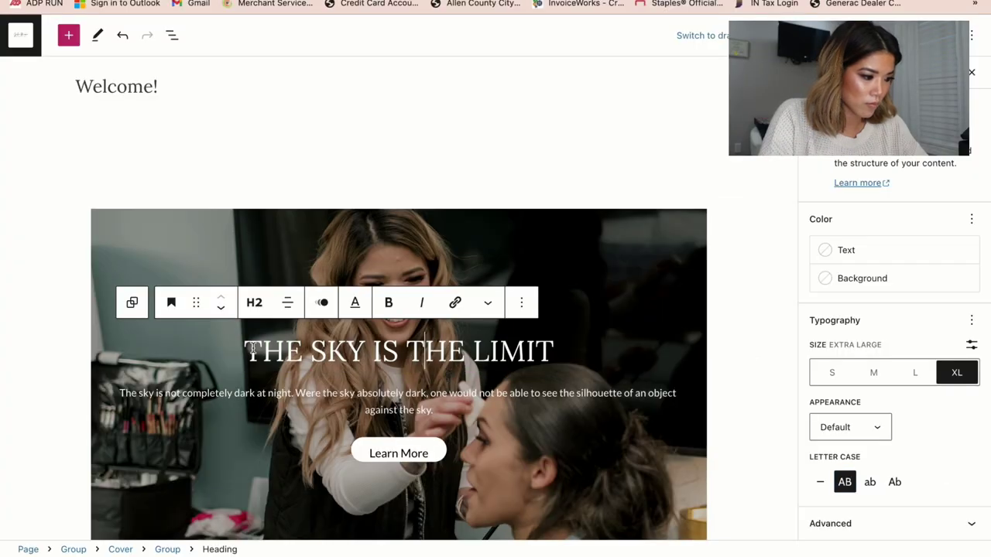
pyautogui.moveTo(242, 350); pyautogui.dragTo(555, 350)
pyautogui.write('JULIE MARIE ARTISTRY')
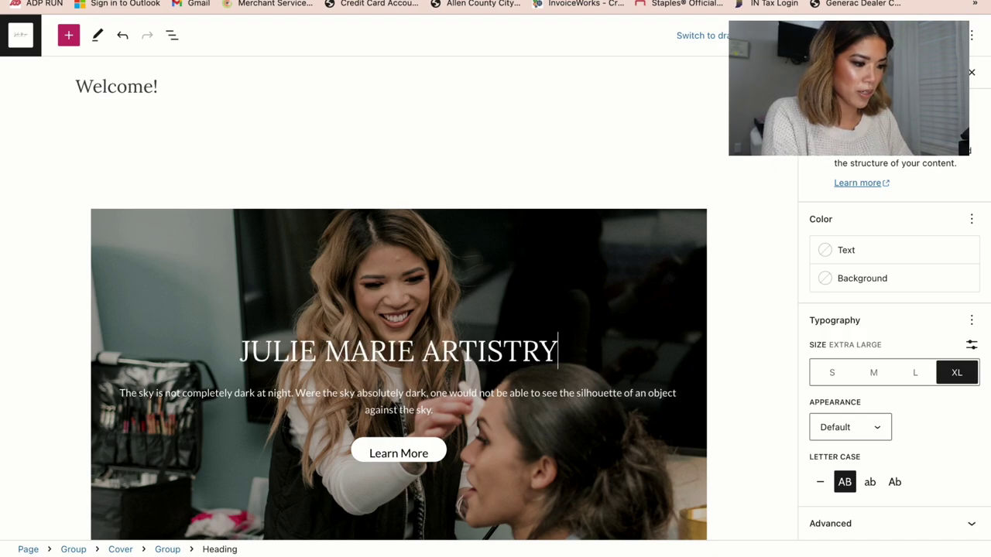
# Step: Replace the cover's paragraph with "Creating personalized bridal makeup looks to enhance each person's natural beauty."
pyautogui.moveTo(456, 410); pyautogui.dragTo(122, 385)
pyautogui.write('Cre')
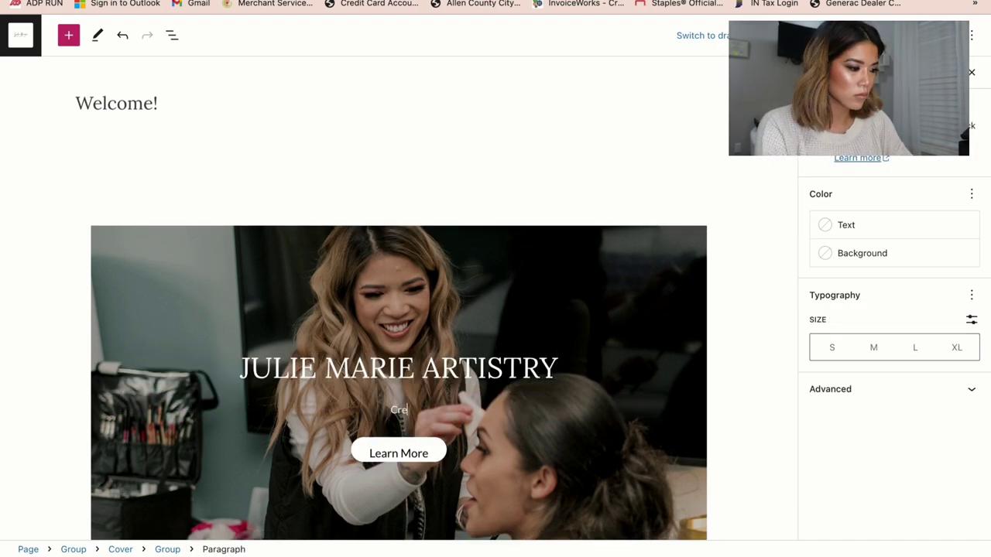
pyautogui.write('ating personalized')
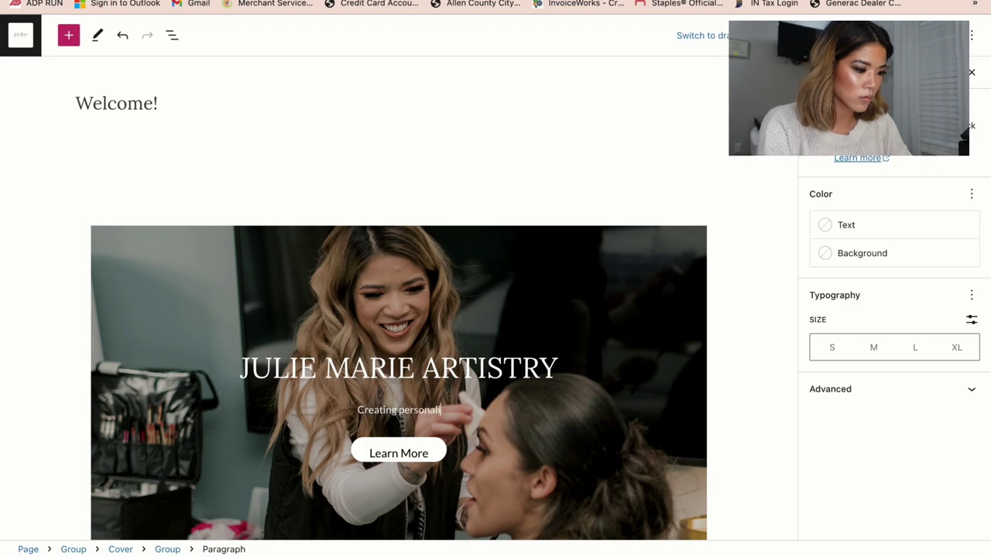
pyautogui.write(' bridal ')
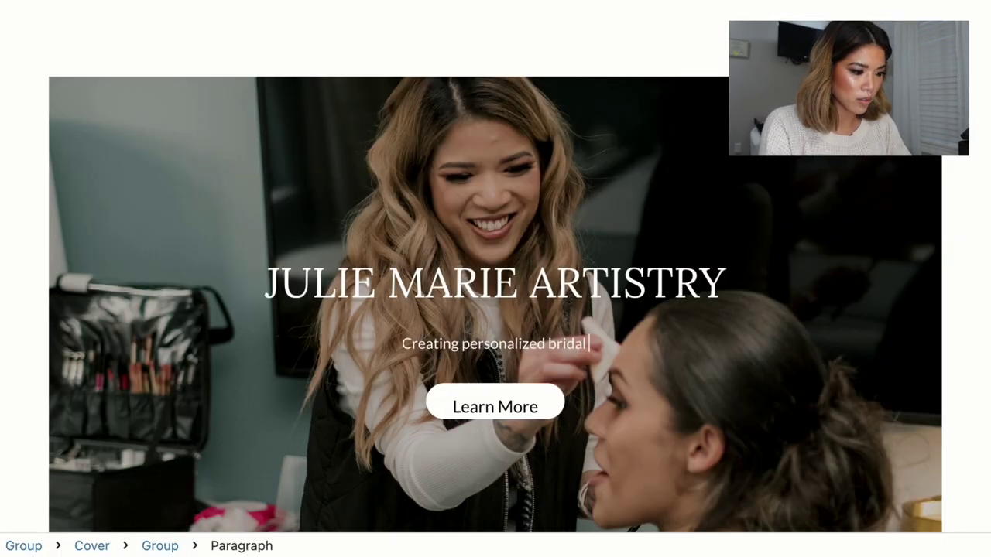
pyautogui.write('makeup looks to')
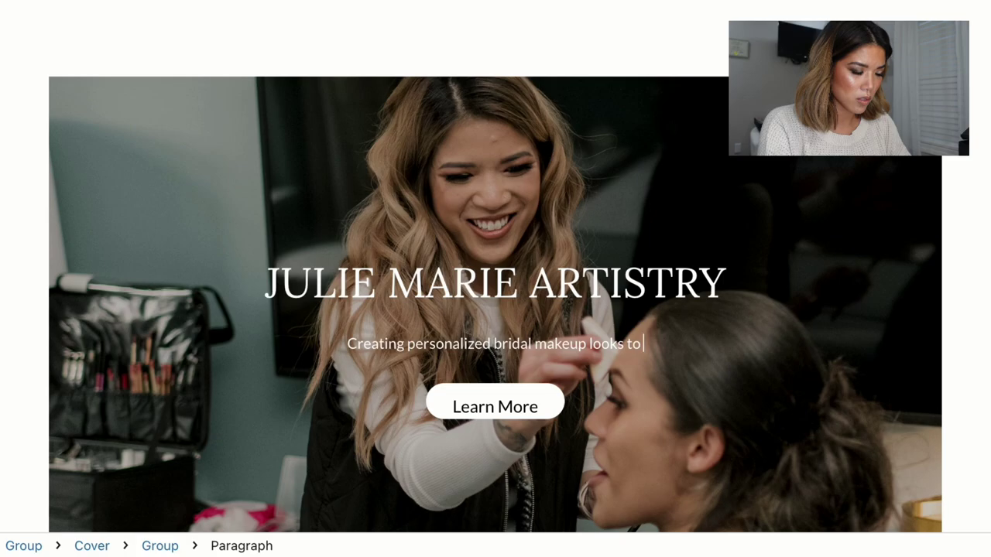
pyautogui.write(' enhance the')
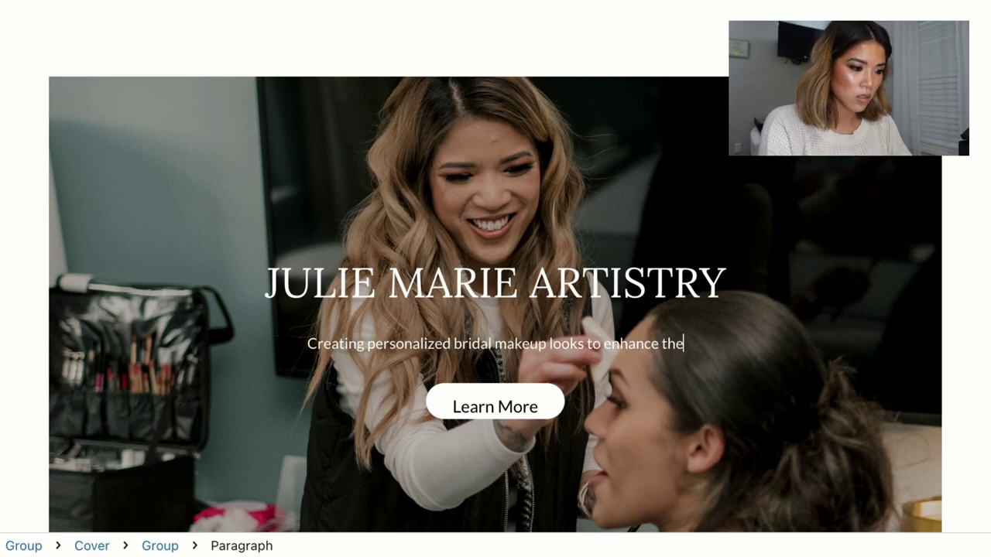
pyautogui.write(' natural beauty.')
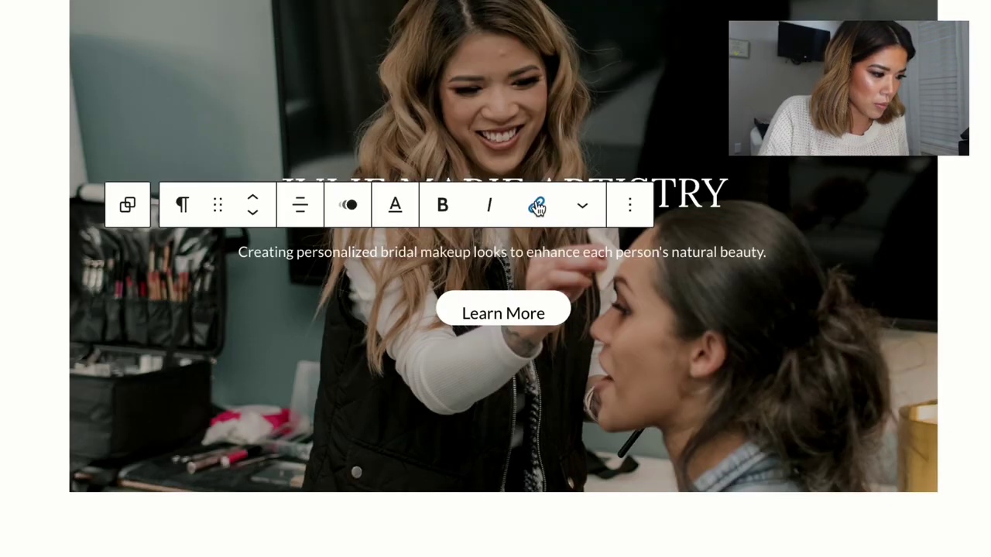
# Step: Link the cover's Learn More button to the site's Contact Me page
pyautogui.click(522, 308)
pyautogui.click(437, 257)
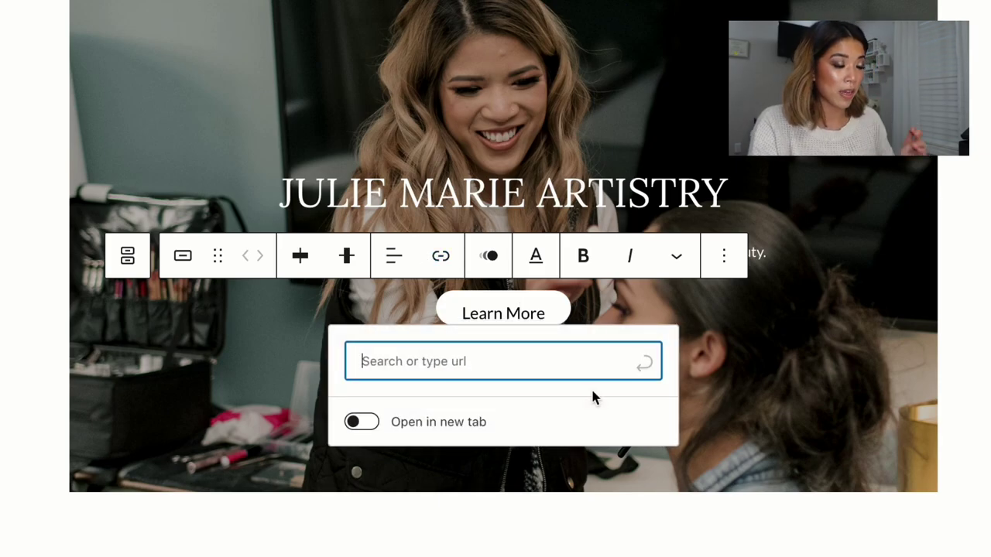
pyautogui.write('contact me')
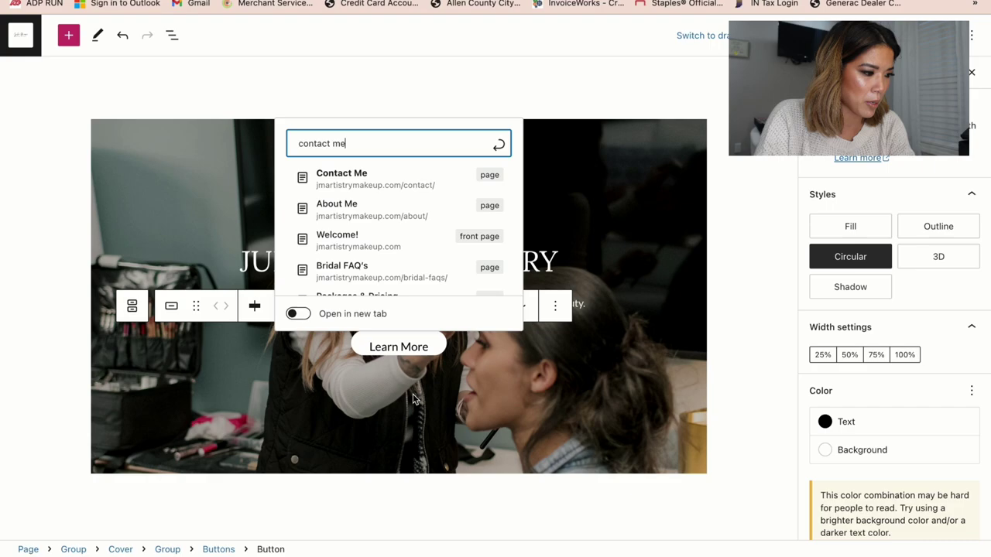
pyautogui.click(439, 184)
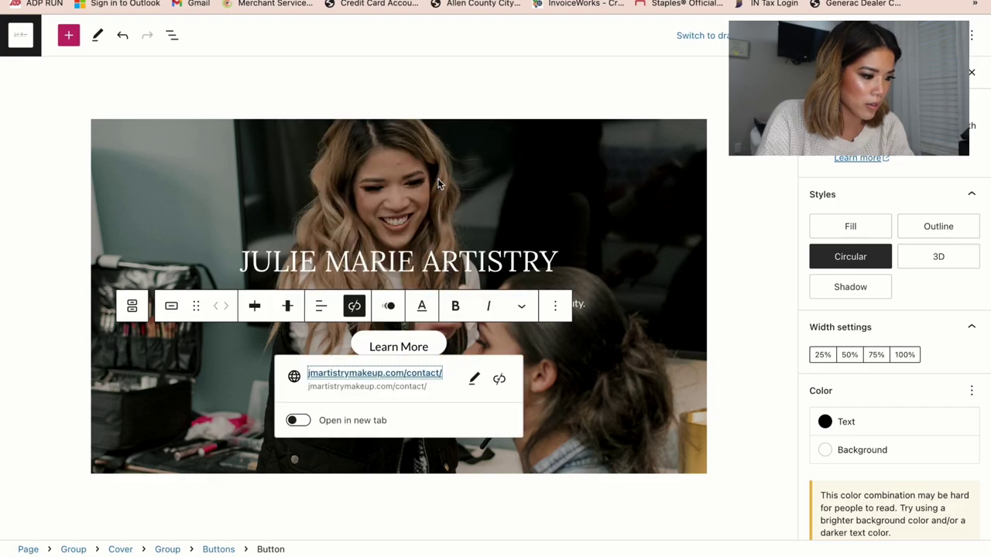
# Step: Change the cover button's label to "BOOK NOW"
pyautogui.doubleClick(418, 341)
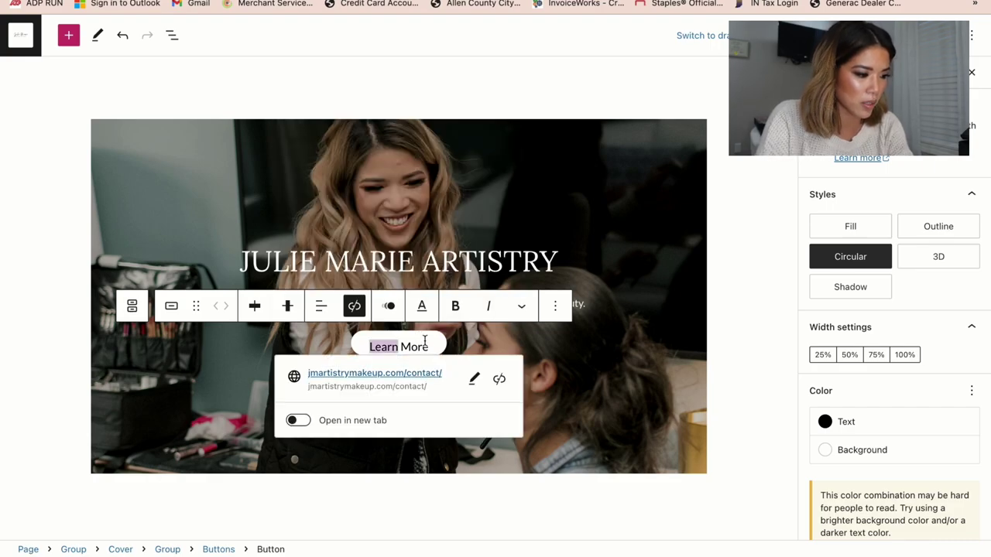
pyautogui.click(435, 348)
pyautogui.moveTo(435, 349); pyautogui.dragTo(370, 343)
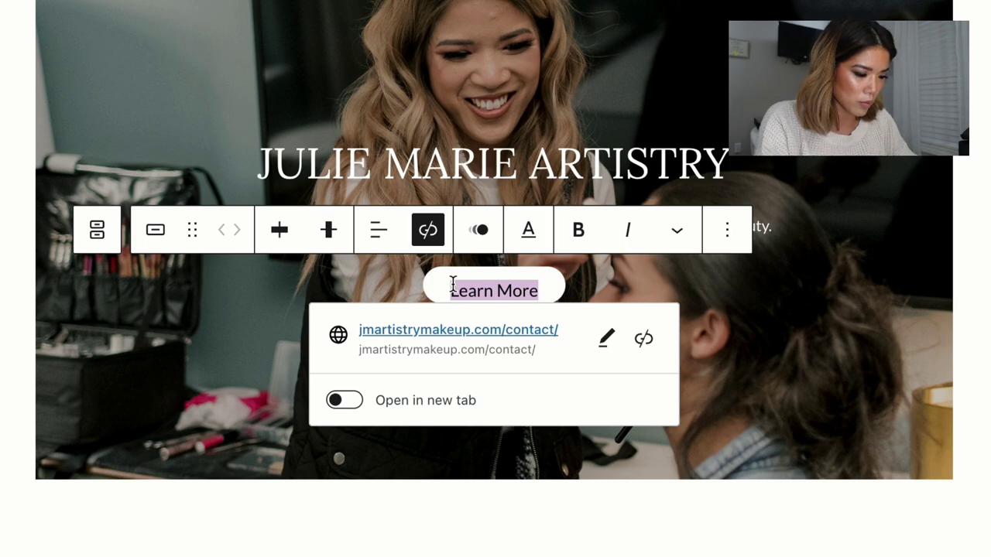
pyautogui.write('BOOOK')
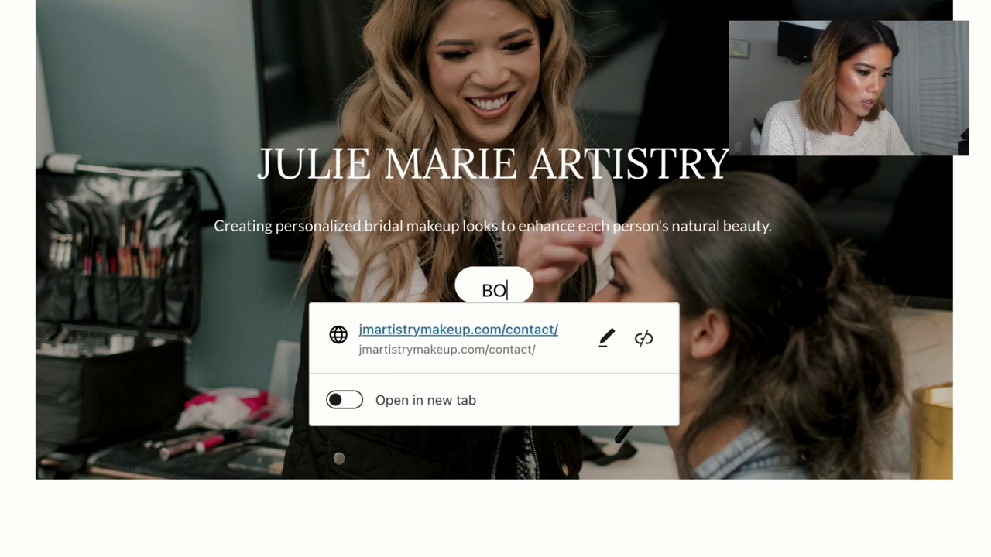
pyautogui.press('BackSpace')
pyautogui.press('BackSpace')
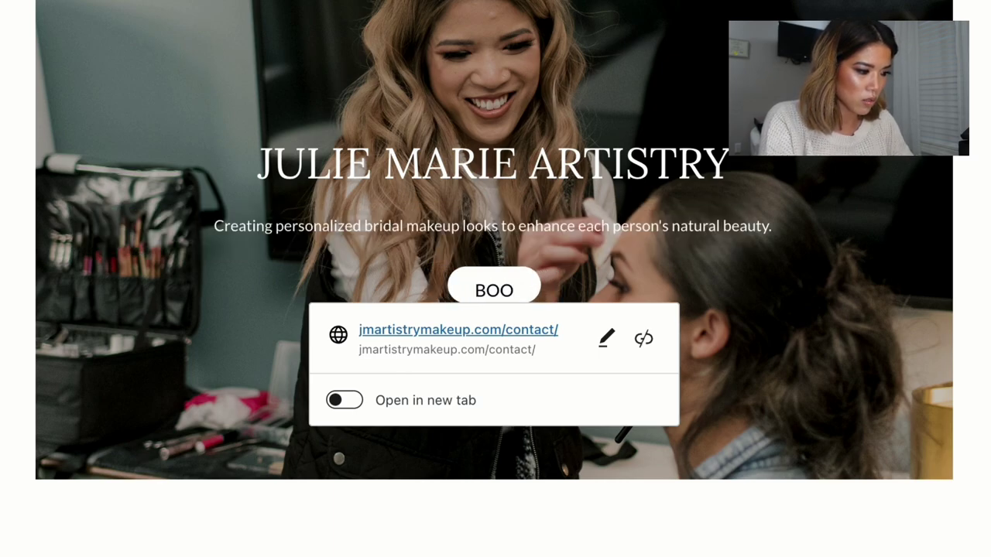
pyautogui.write('K NOW')
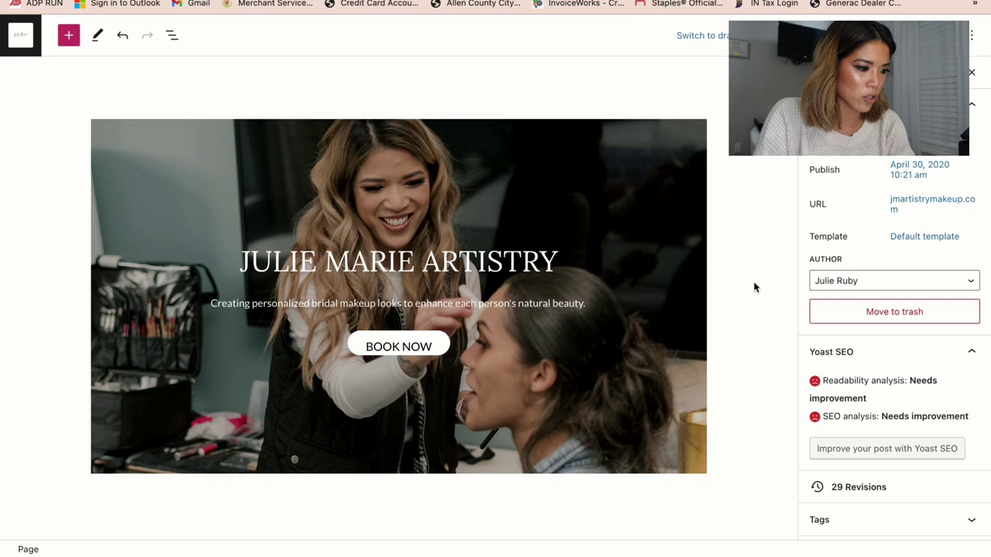
# Step: Open jmartistrymakeup.com in a new browser tab and examine how the homepage's cover section looks live
pyautogui.press('super+t')
pyautogui.write('jmartistrymakeup.com')
pyautogui.press('Return')
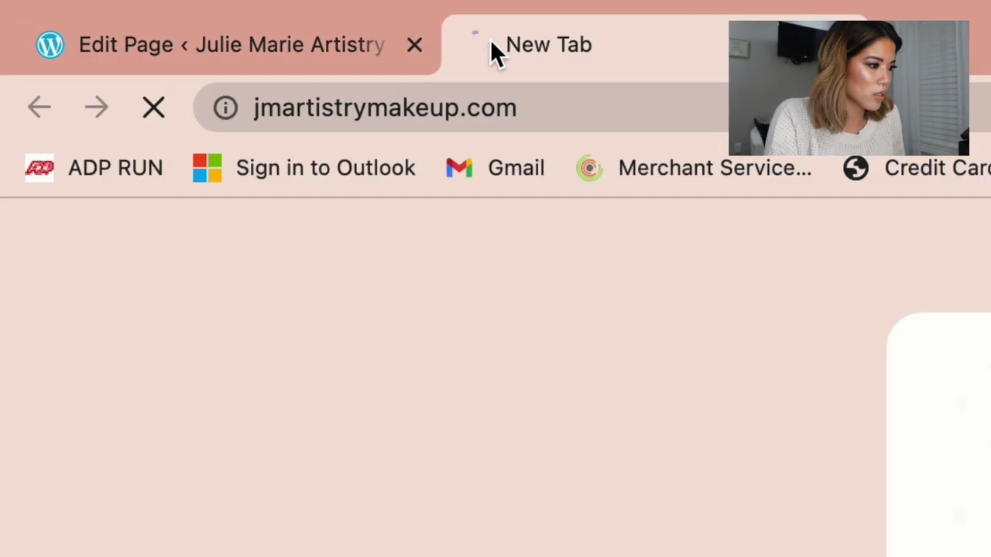
pyautogui.scroll(-1, 712, 327)
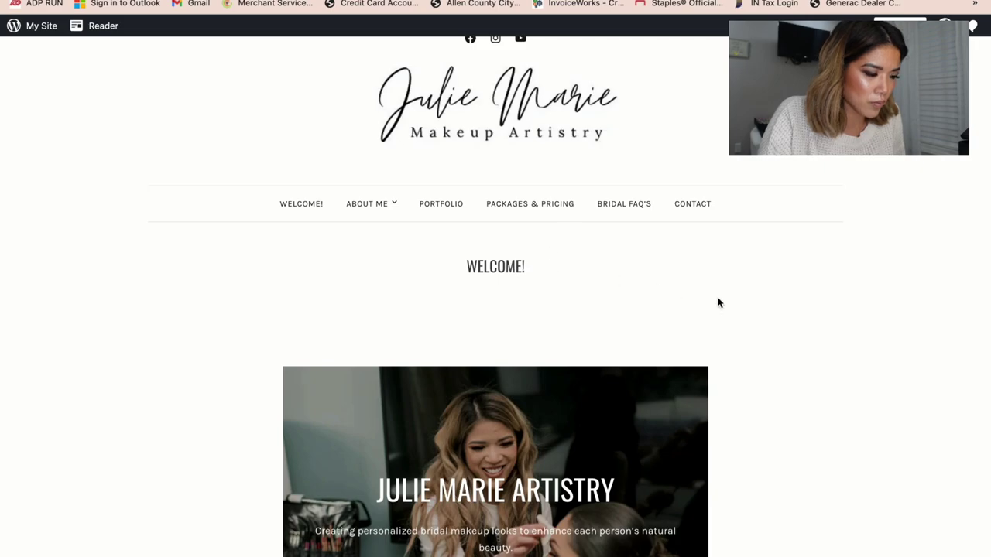
pyautogui.scroll(-2, 718, 303)
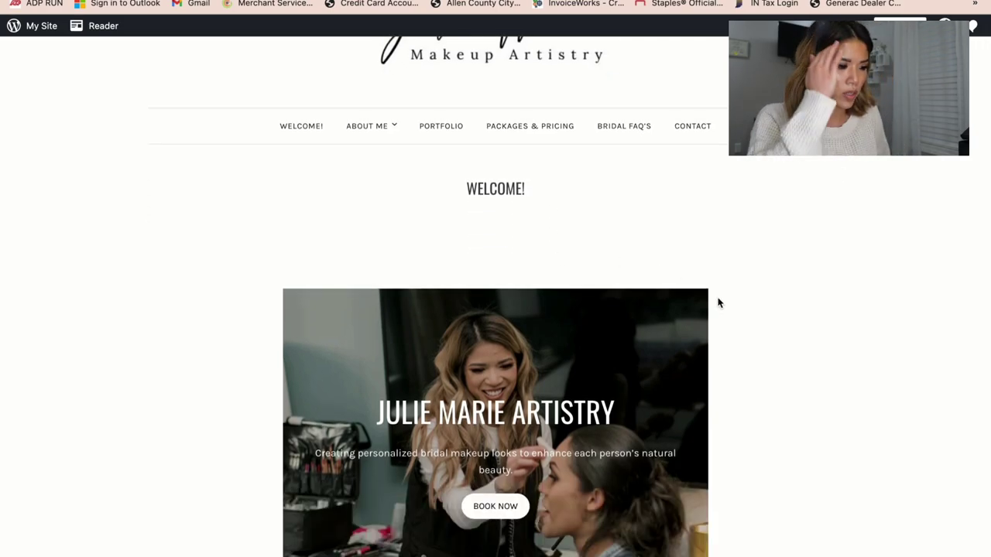
pyautogui.scroll(-6, 718, 303)
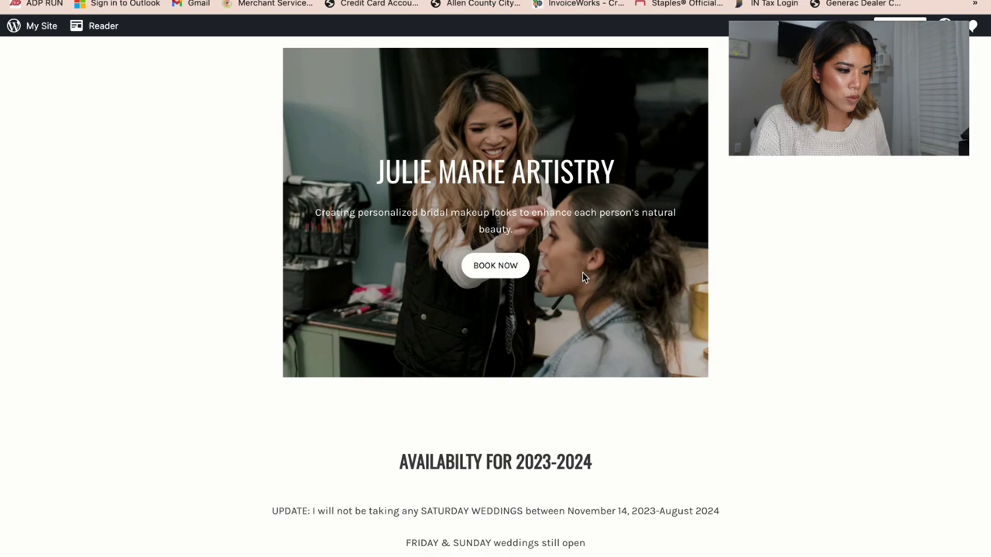
pyautogui.scroll(8, 582, 276)
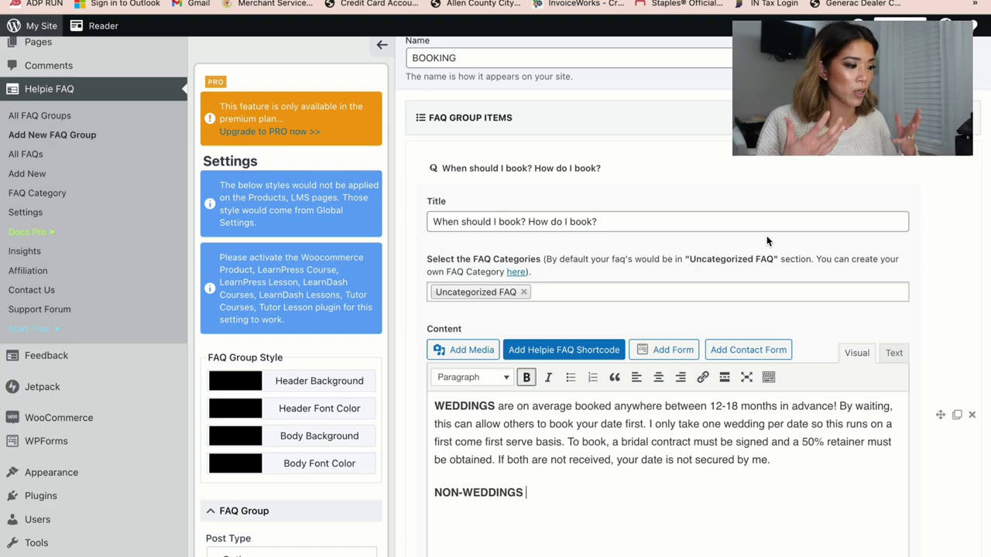
# Step: Load the live jmartistrymakeup.com site in another browser tab and read through its existing bridal FAQ text
pyautogui.scroll(3, 766, 235)
pyautogui.hotkey('ctrl', 'Tab')
pyautogui.hotkey('ctrl', 'l')
pyautogui.write('jm')
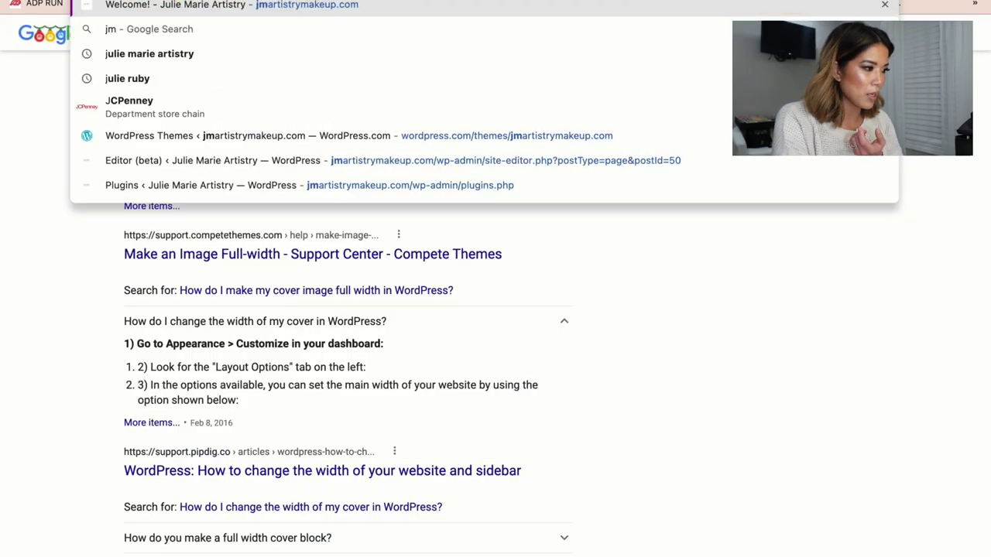
pyautogui.press('Return')
pyautogui.scroll(-10, 701, 341)
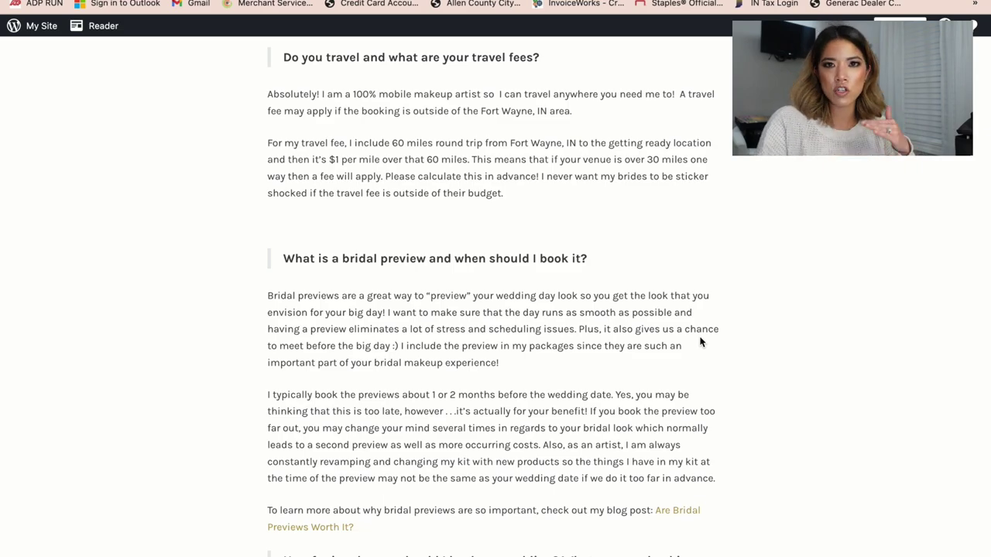
# Step: Return to the BOOKING FAQ group and complete the answer's second paragraph as "NON-WEDDING appointments must be secured with a 50% retainer", bolding only NON-WEDDING
pyautogui.hotkey('ctrl', 'Tab')
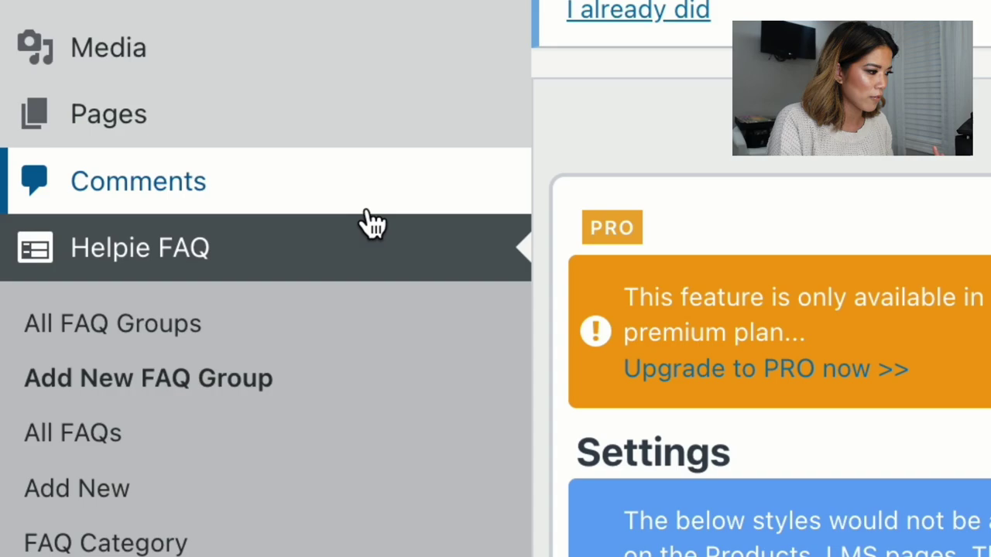
pyautogui.scroll(2, 659, 239)
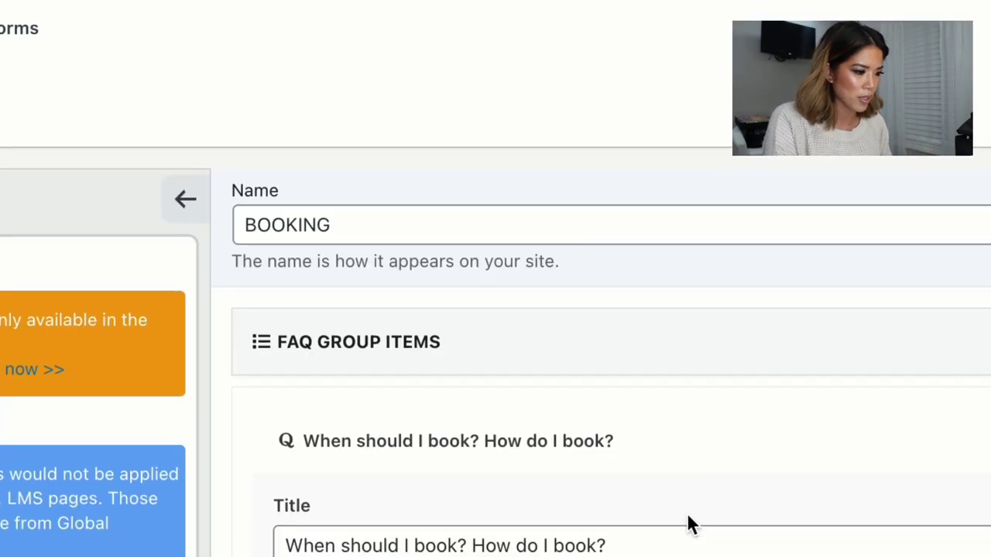
pyautogui.scroll(-2, 650, 398)
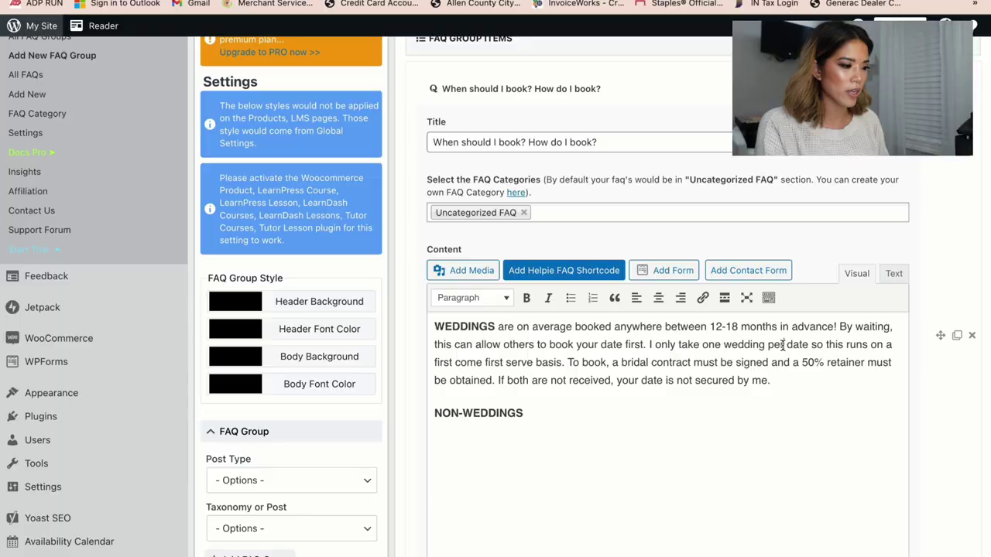
pyautogui.click(784, 345)
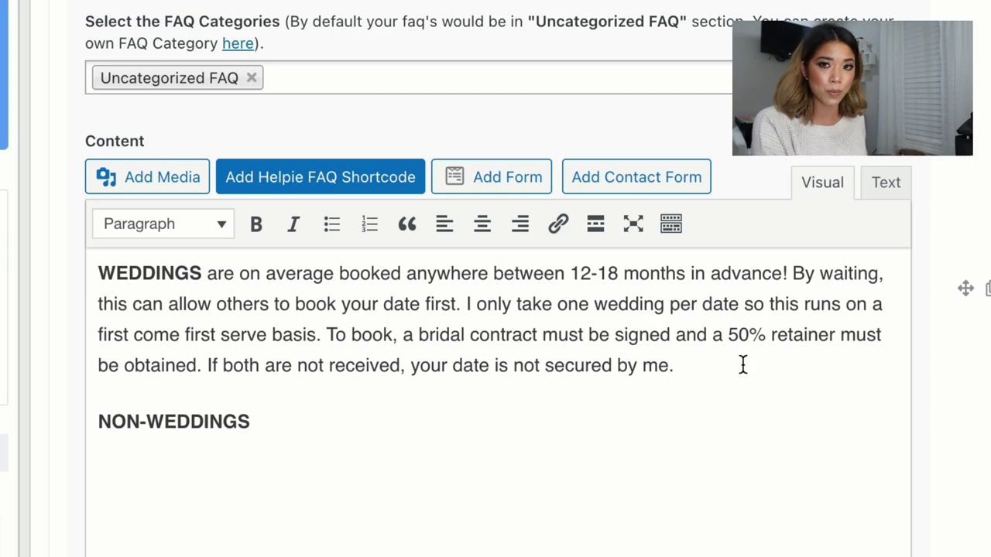
pyautogui.click(520, 418)
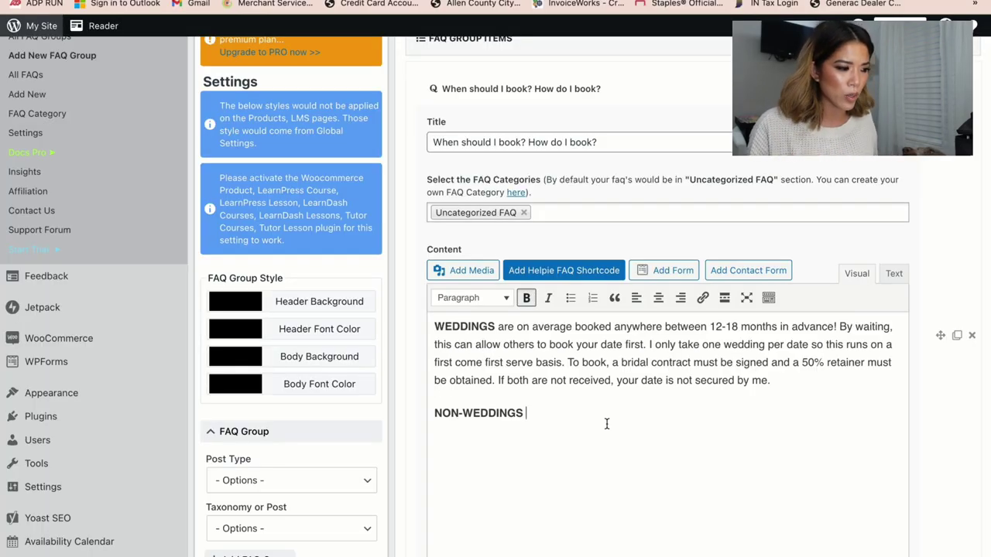
pyautogui.press('BackSpace')
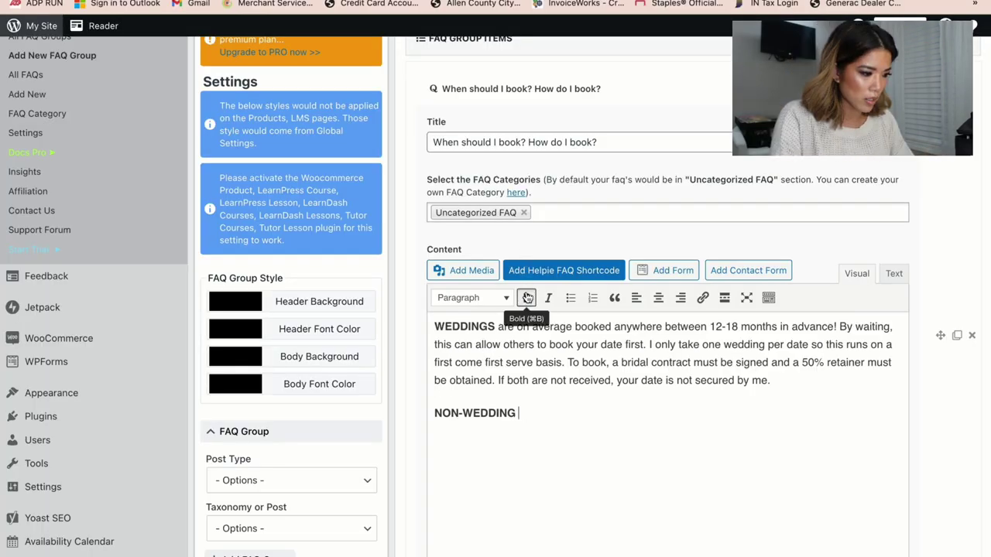
pyautogui.click(526, 297)
pyautogui.write('app')
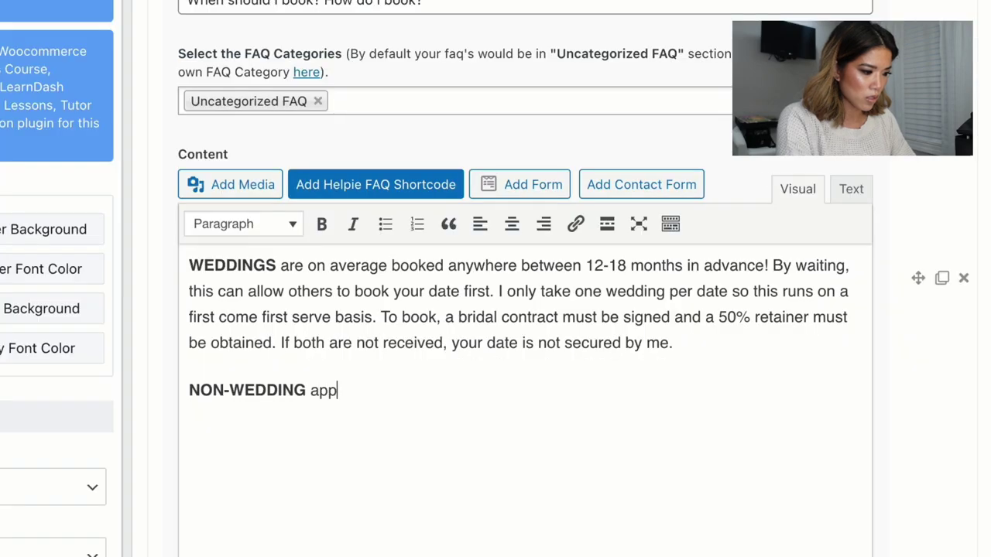
pyautogui.write('ointments must be secur')
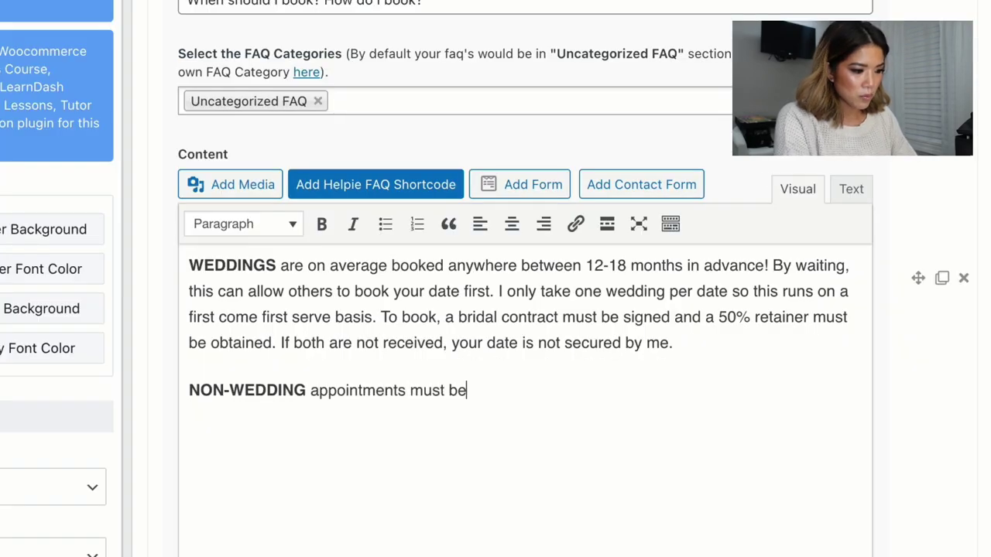
pyautogui.write('ed with a 50')
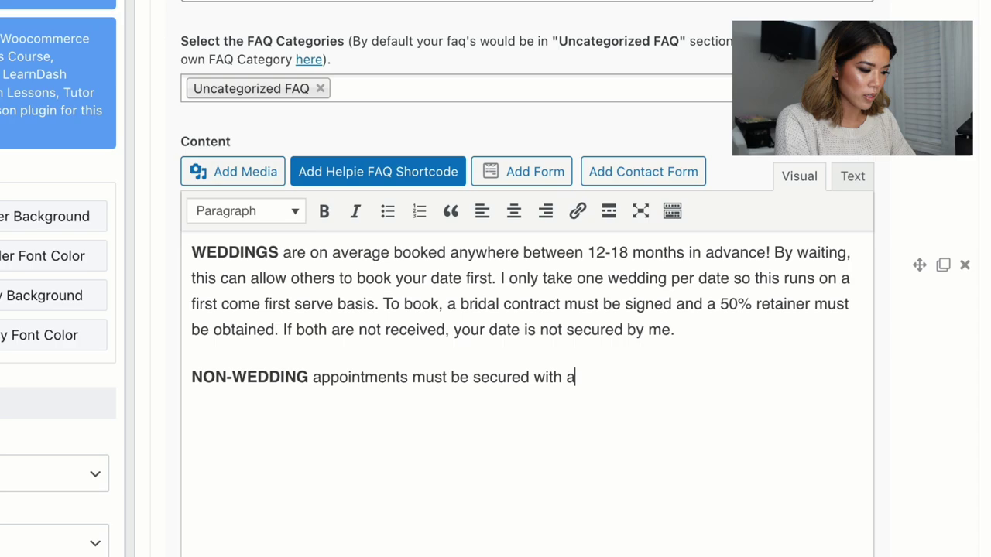
pyautogui.write('% retainer')
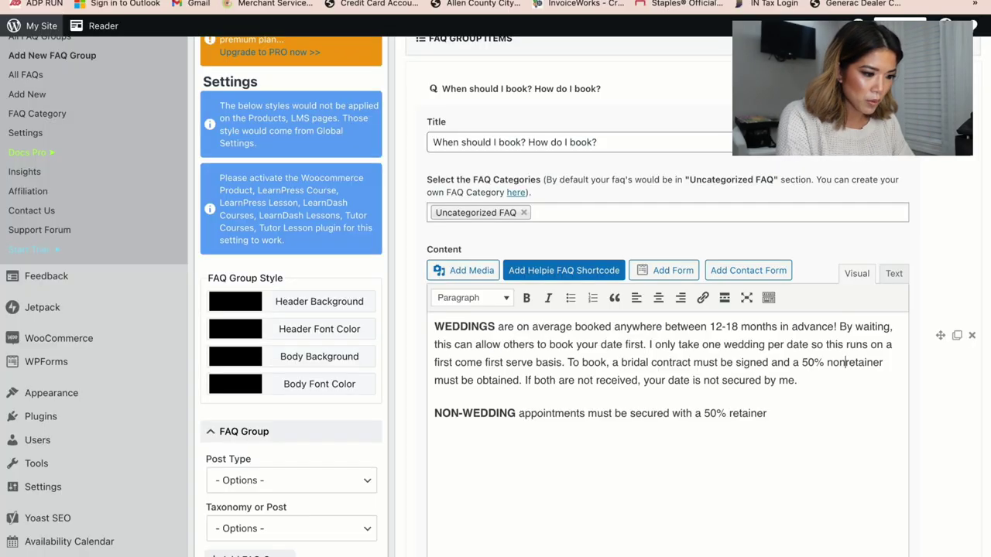
# Step: Insert "non-refundable" before "retainer" in both the WEDDINGS and NON-WEDDING paragraphs, and end the last sentence with a period
pyautogui.click(756, 303)
pyautogui.write('non-refundable')
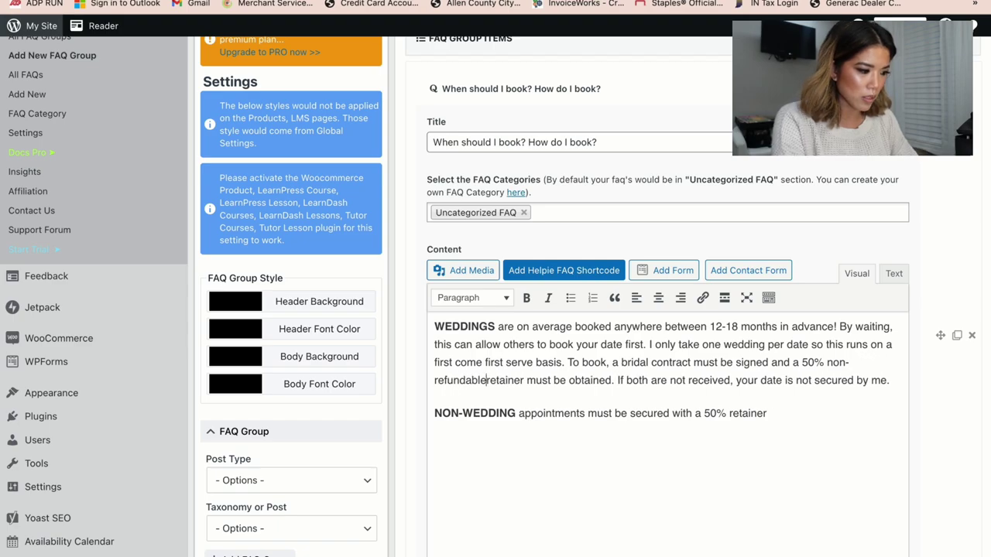
pyautogui.click(726, 413)
pyautogui.write('non-refun')
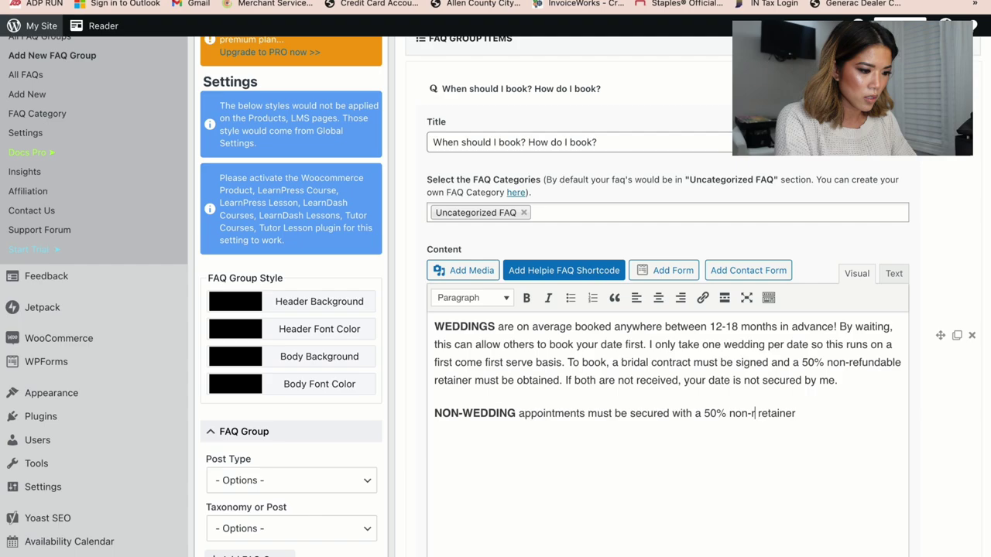
pyautogui.write('dable')
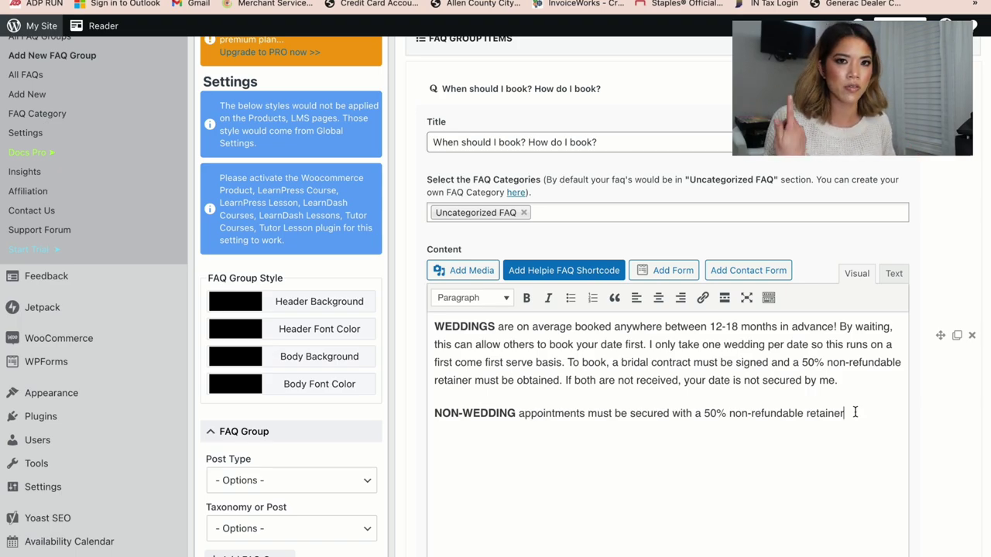
pyautogui.write('.')
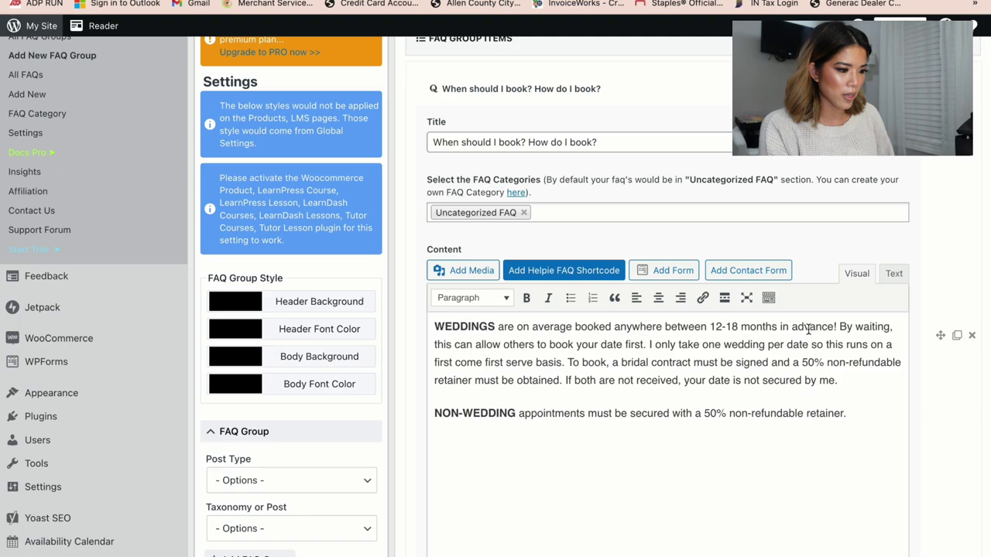
# Step: Leave the FAQ group and open the Bridal FAQ's page from the site's page list for editing
pyautogui.scroll(-5, 808, 329)
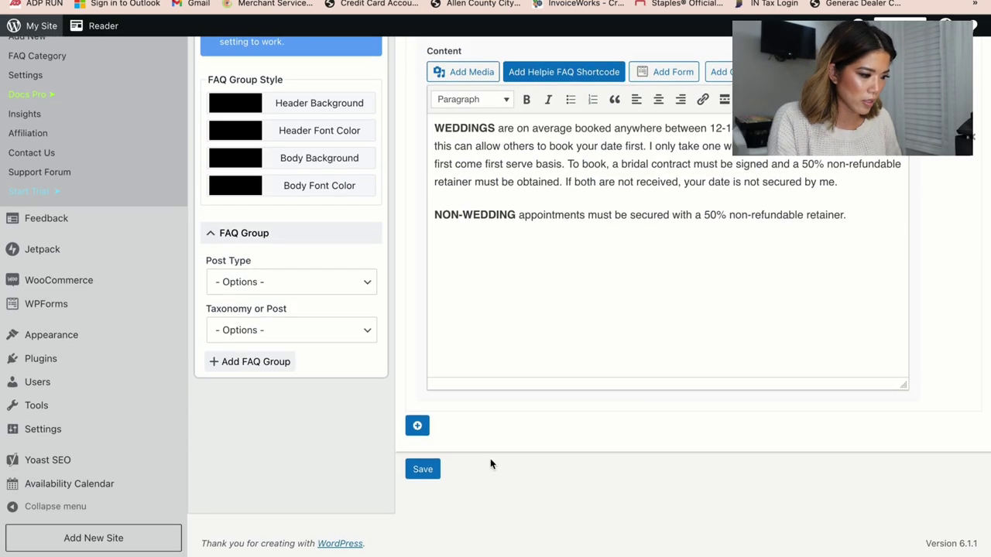
pyautogui.scroll(5, 625, 188)
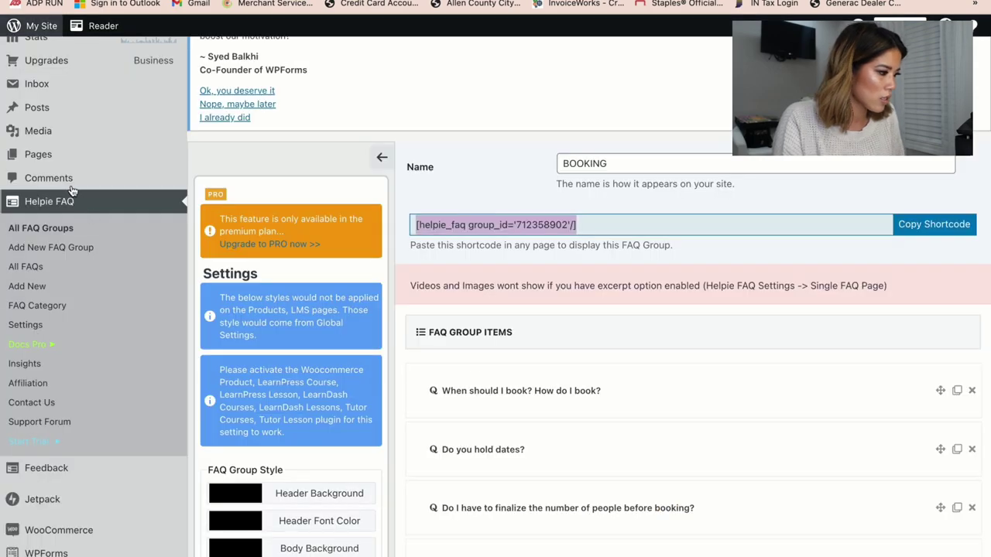
pyautogui.moveTo(72, 158)
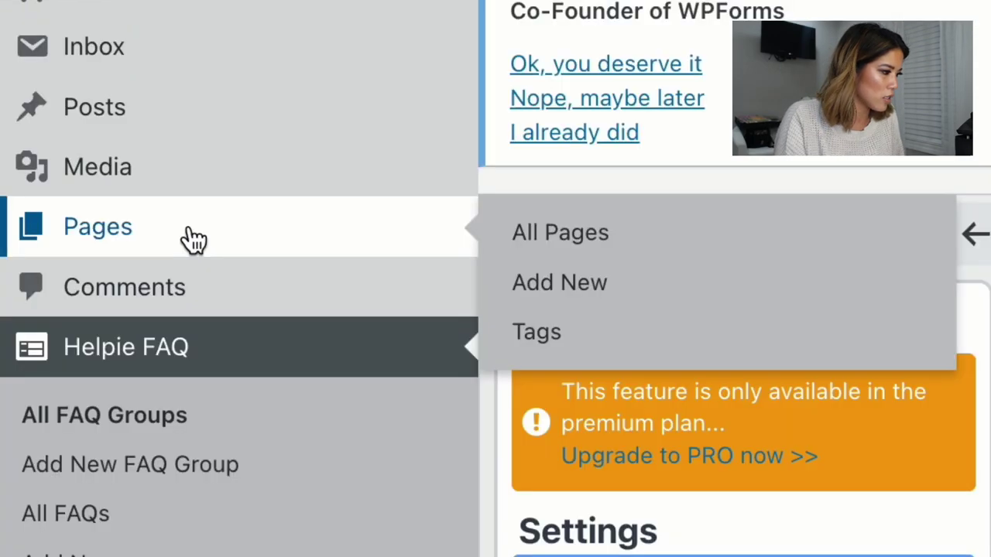
pyautogui.click(193, 240)
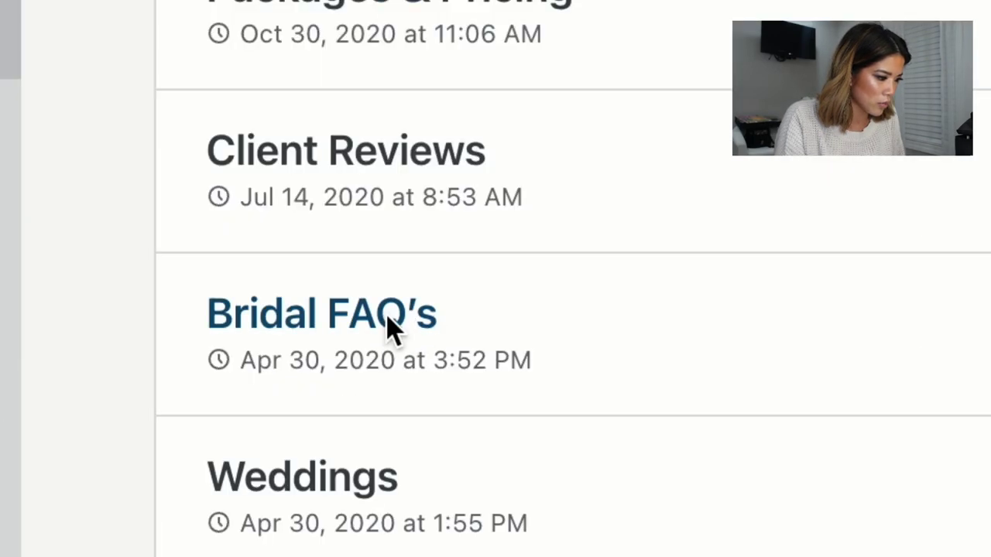
pyautogui.click(391, 329)
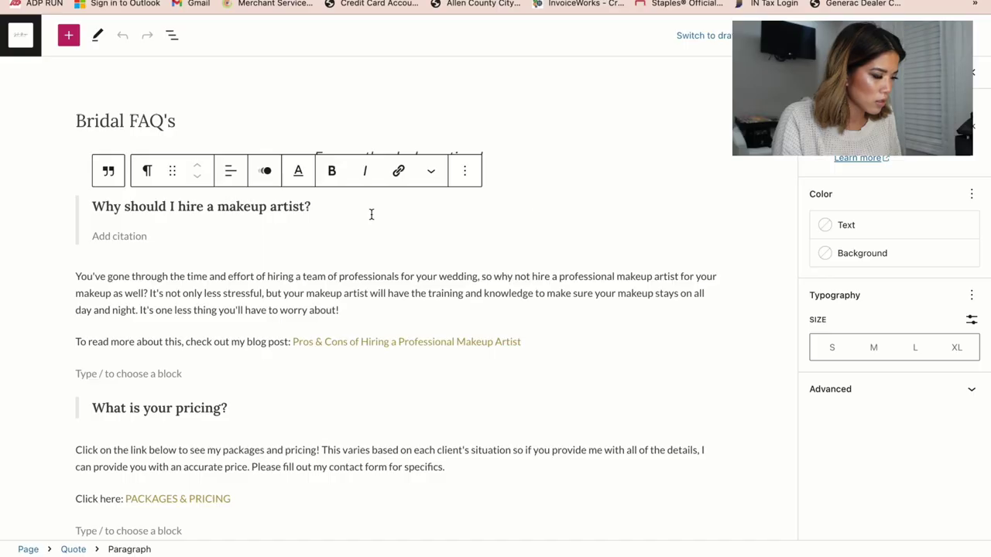
# Step: Remove all the old question-and-answer blocks from the Bridal FAQ's page, starting with "Why should I hire a makeup artist?"
pyautogui.moveTo(93, 205); pyautogui.dragTo(542, 356)
pyautogui.scroll(-20, 449, 426)
pyautogui.scroll(-5, 542, 447)
pyautogui.click(254, 83)
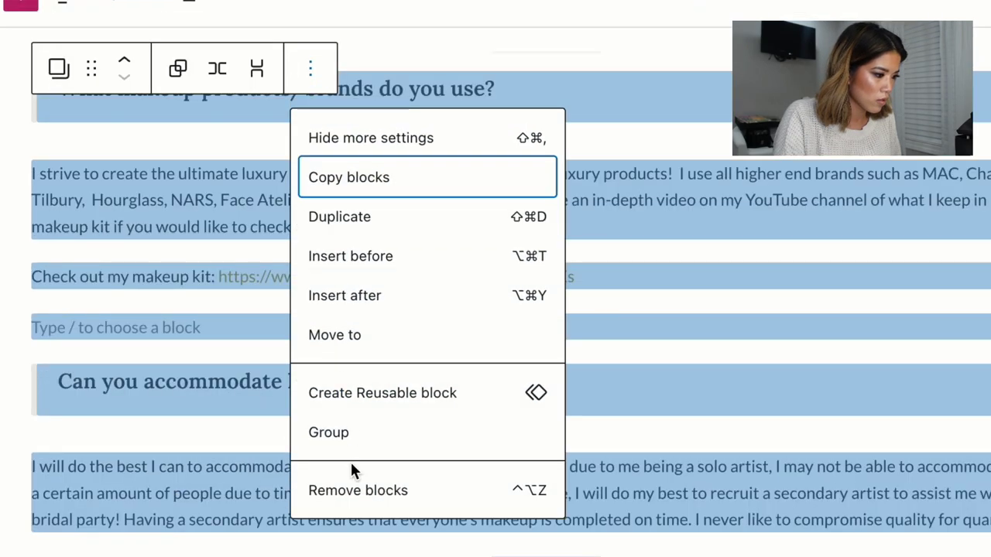
pyautogui.click(352, 488)
# Step: Add a Shortcode block below the "Frequently asked questions!" line containing [helpie_faq group_id='712358902'/]
pyautogui.click(465, 187)
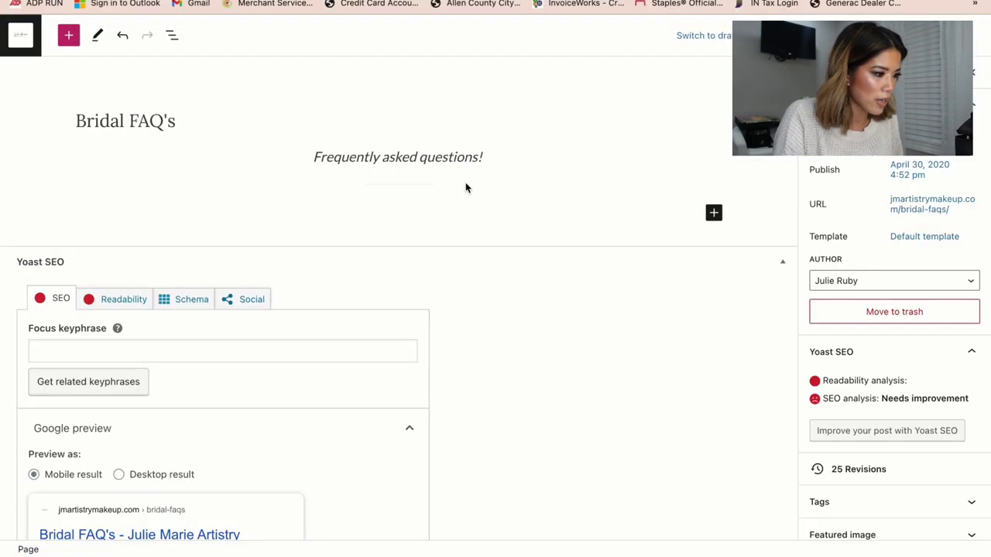
pyautogui.click(465, 187)
pyautogui.click(531, 193)
pyautogui.click(713, 212)
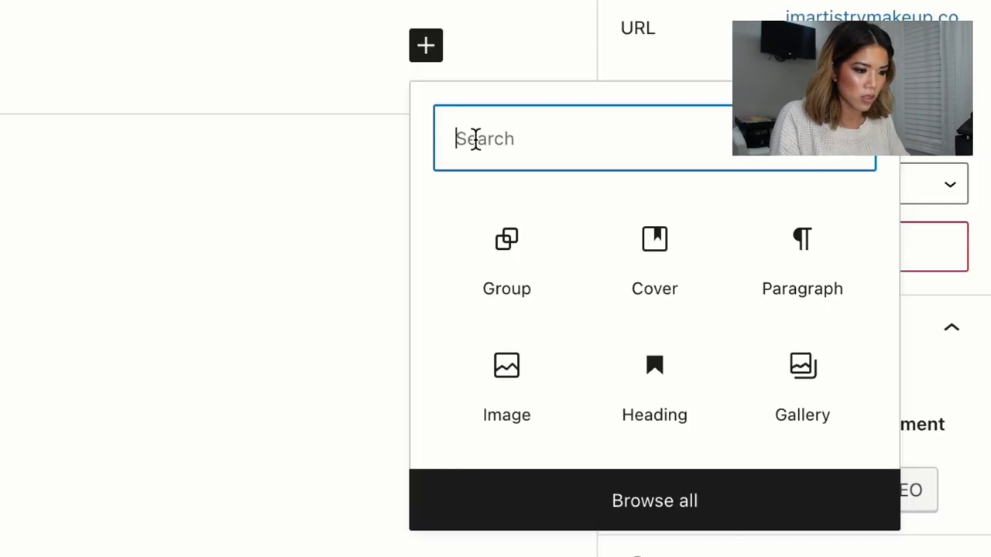
pyautogui.write('shor')
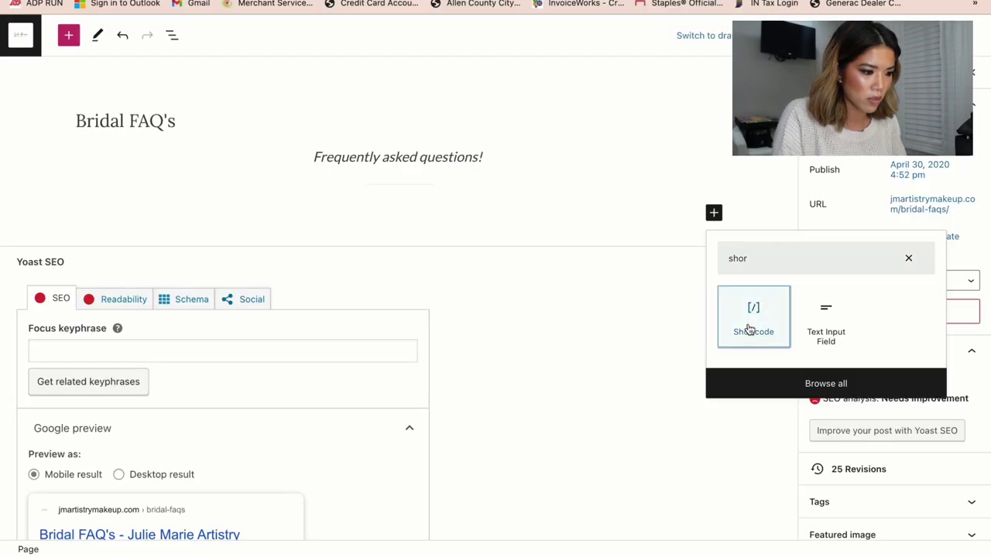
pyautogui.click(751, 328)
pyautogui.write("[helpie_faq group_id='712358902'/]")
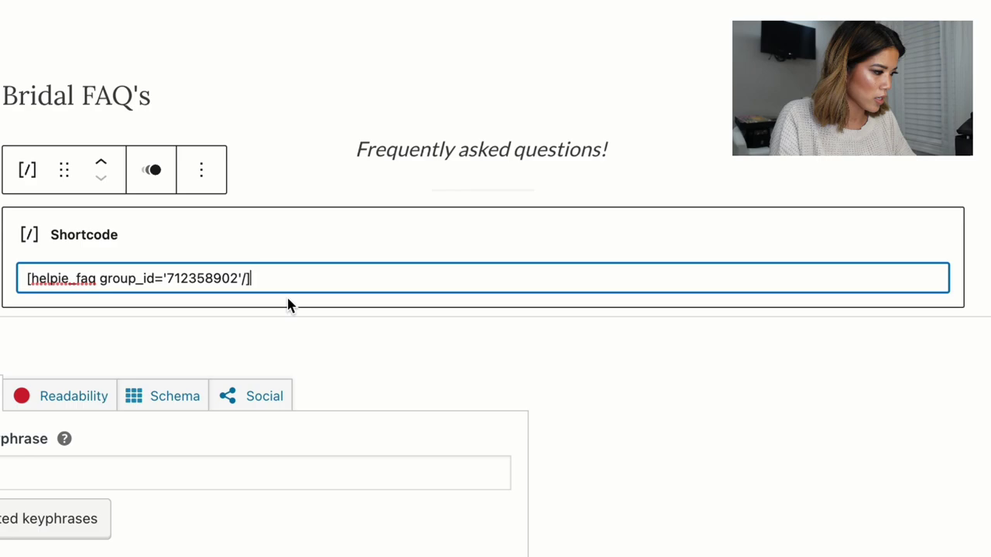
# Step: Preview the Bridal FAQ's page in a new tab, and replace its intro line with "I know you have some questions!"
pyautogui.click(762, 35)
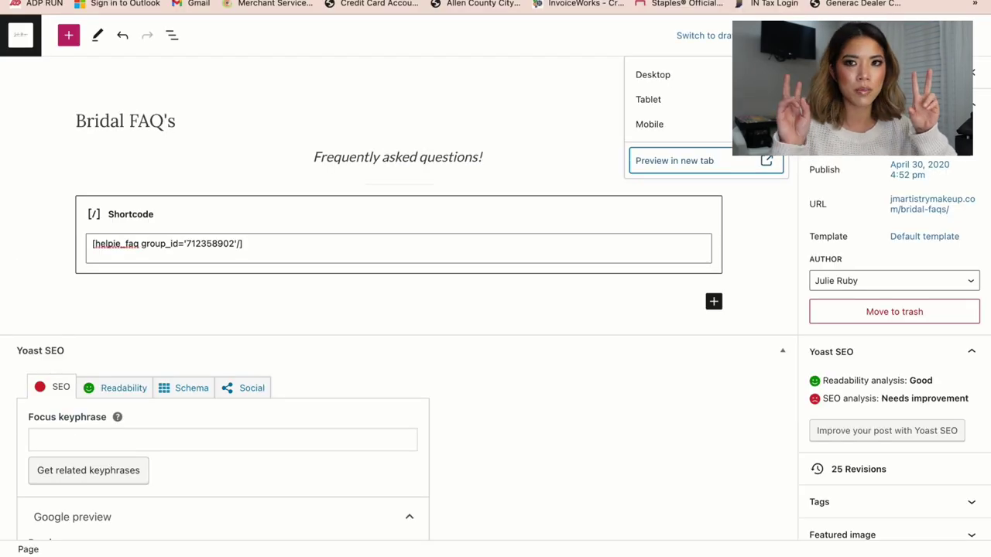
pyautogui.click(739, 153)
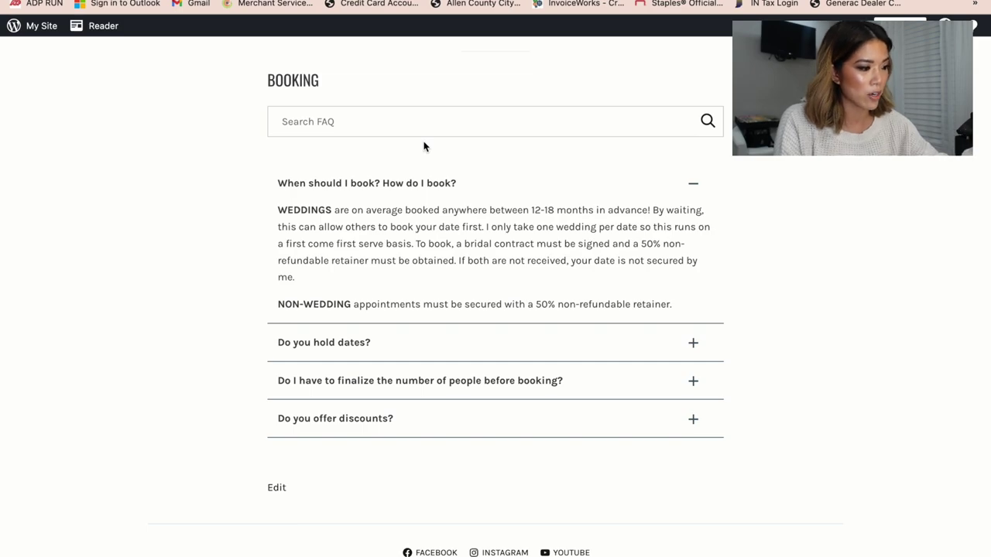
pyautogui.scroll(2, 337, 230)
pyautogui.click(692, 276)
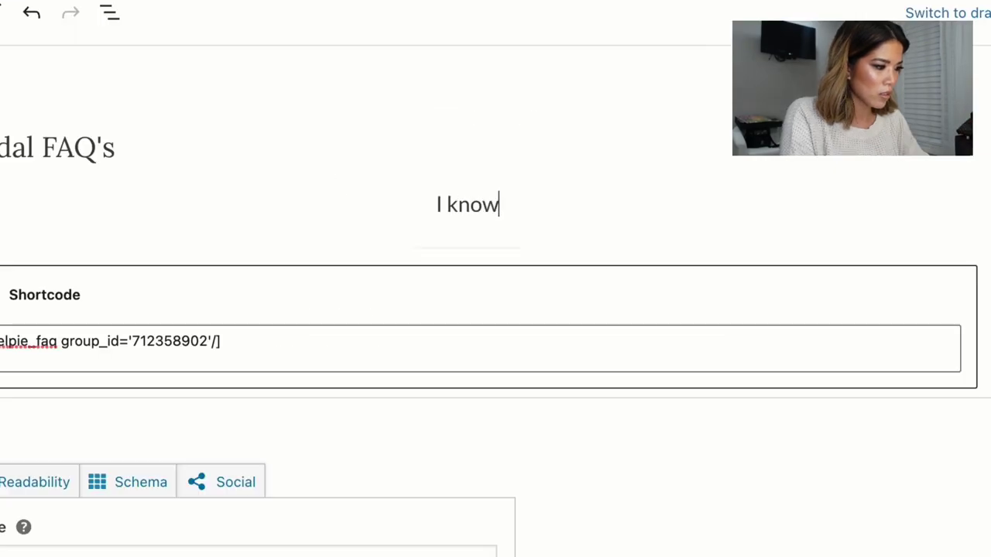
pyautogui.write('you have some questions!')
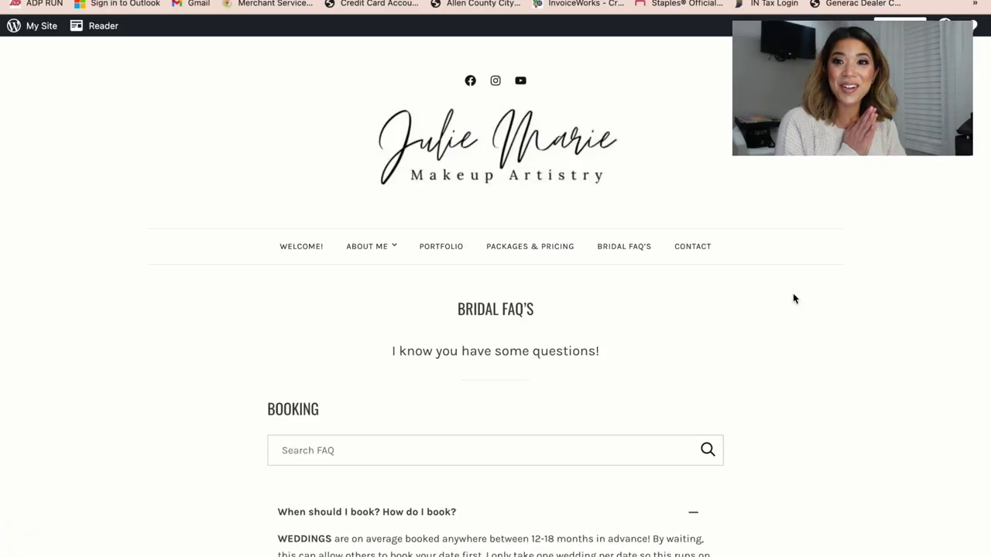
# Step: Check the BOOKING group on the Bridal FAQ's web page, collapsing its first question and trying its search field
pyautogui.scroll(-5, 792, 295)
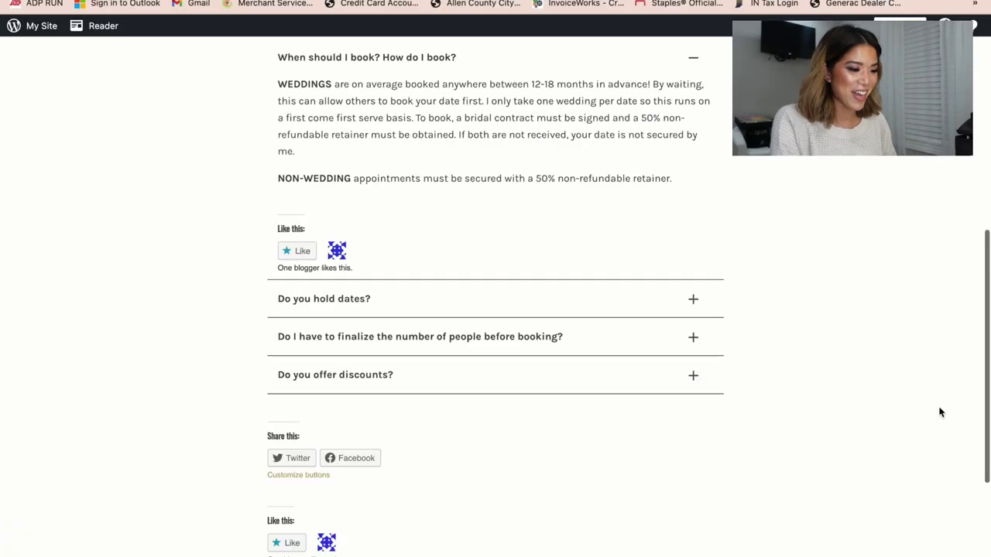
pyautogui.scroll(2, 719, 203)
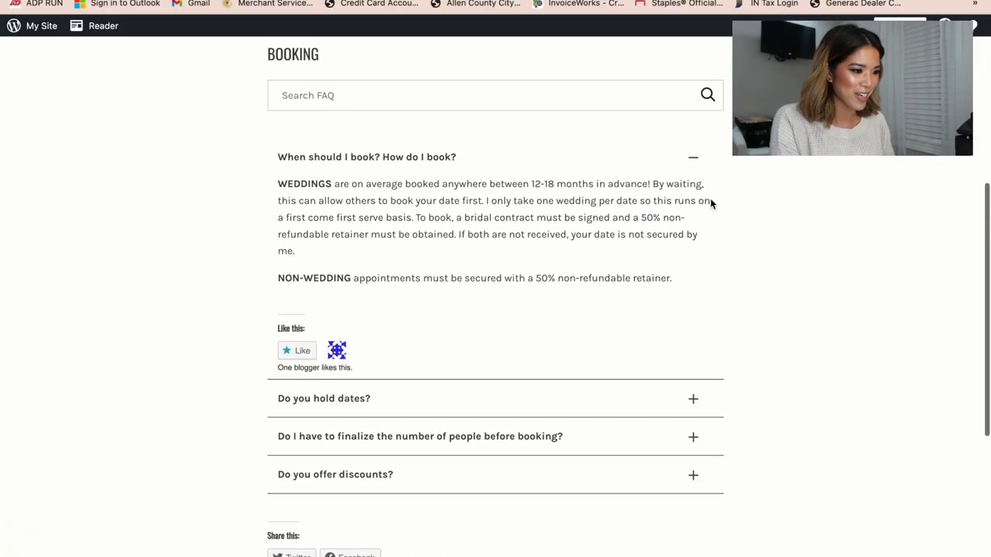
pyautogui.click(692, 158)
pyautogui.scroll(2, 808, 201)
pyautogui.click(444, 227)
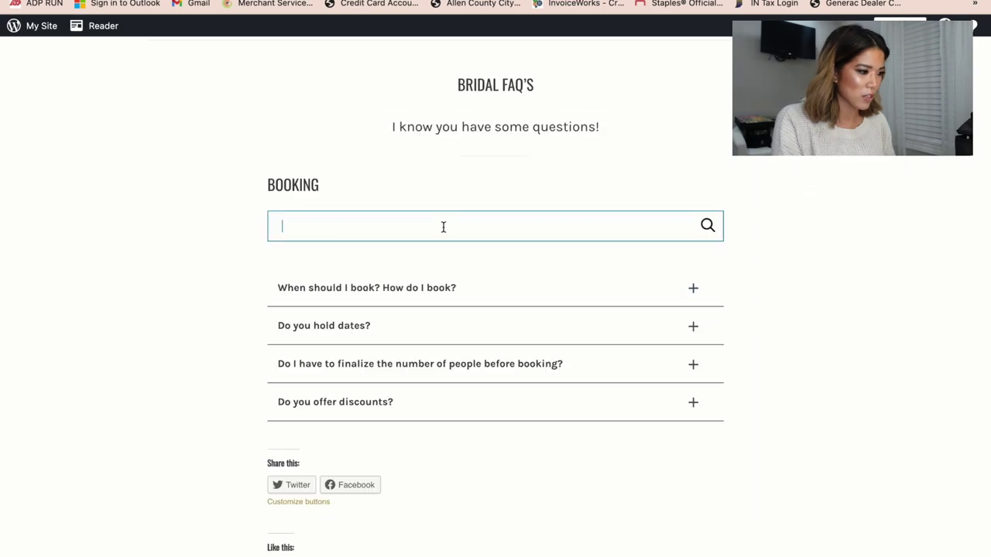
pyautogui.click(643, 258)
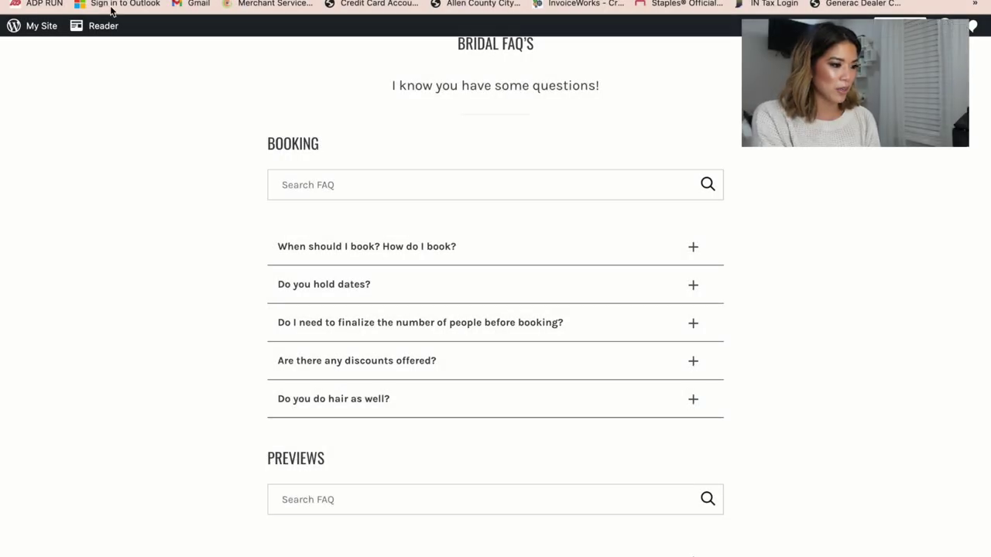
# Step: Look through the BOOKING, PREVIEWS and WEDDING DAY/TRAVEL question groups on the Bridal FAQ's web page
pyautogui.scroll(5, 467, 144)
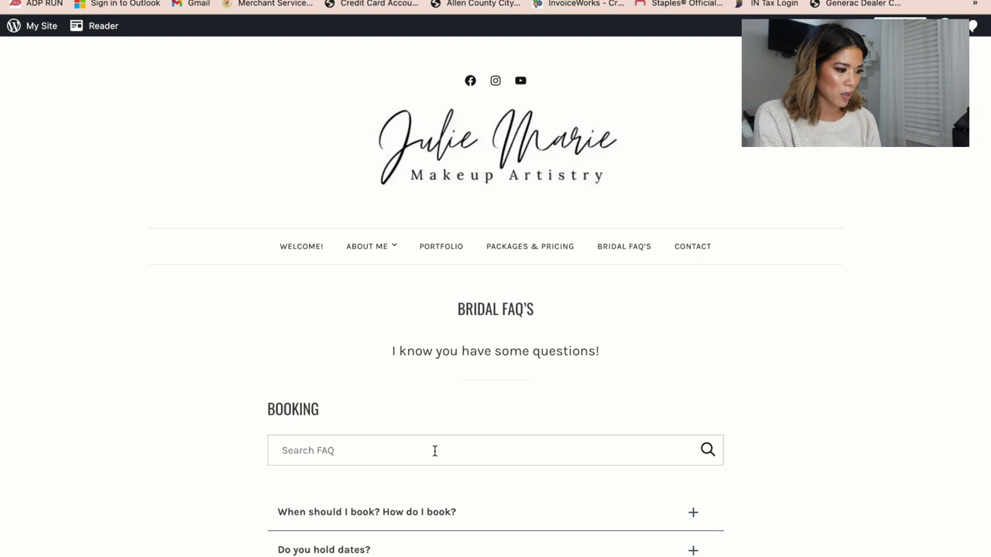
pyautogui.scroll(-5, 541, 84)
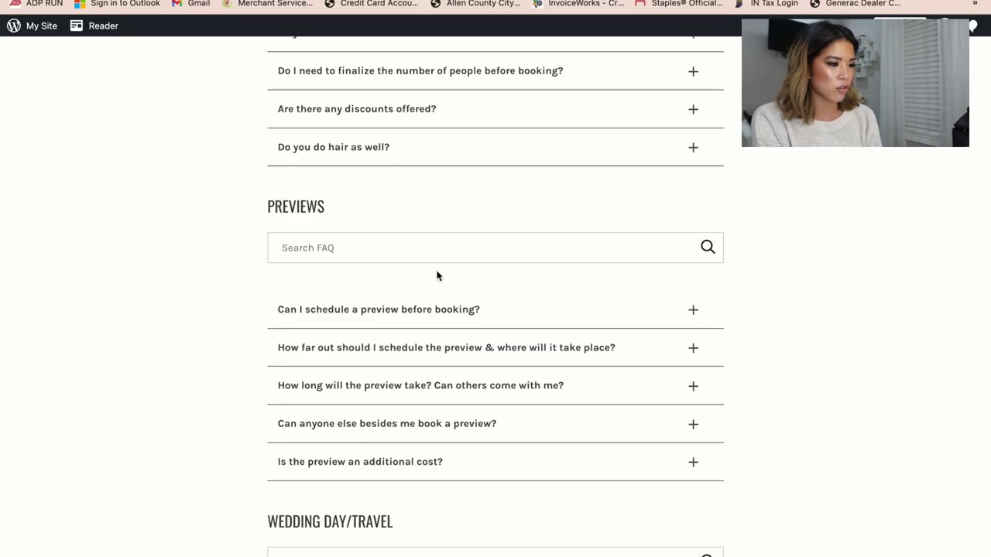
pyautogui.scroll(4, 338, 418)
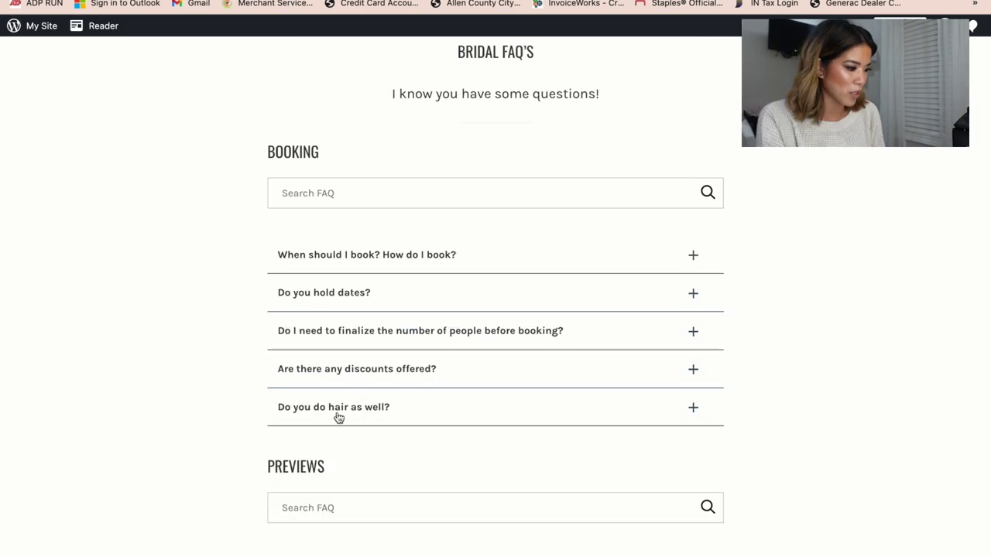
# Step: Look through the rest of the Bridal FAQ's web page, down to the ADDITIONAL ARTIST and PRODUCTS USED question groups
pyautogui.scroll(-3, 354, 385)
pyautogui.scroll(-7, 353, 385)
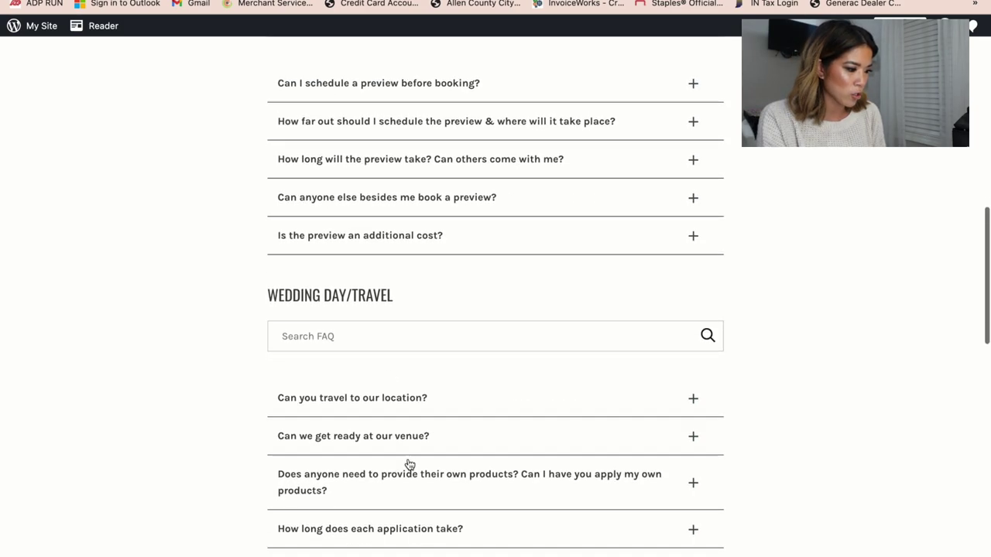
pyautogui.scroll(-4, 393, 356)
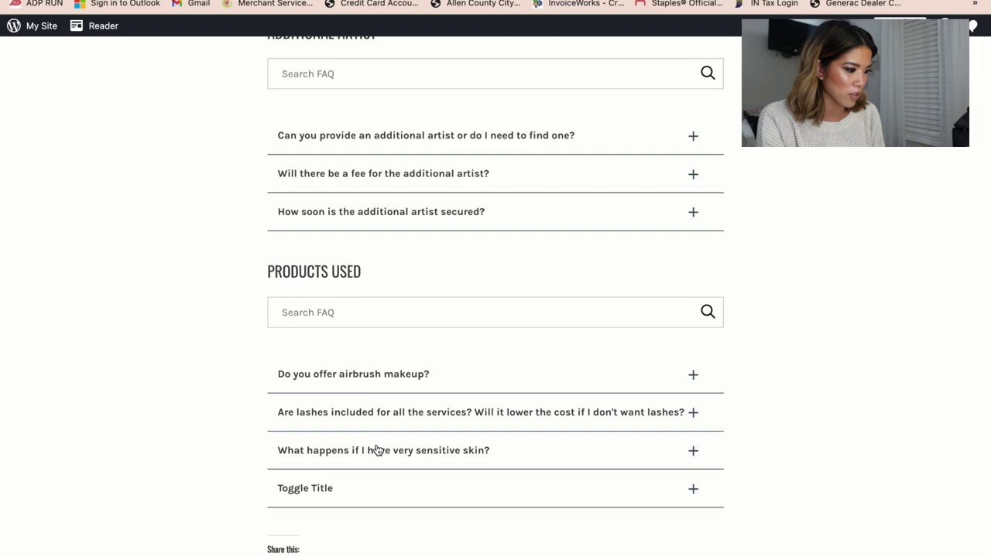
pyautogui.scroll(-3, 377, 451)
pyautogui.scroll(10, 377, 450)
pyautogui.scroll(-8, 377, 450)
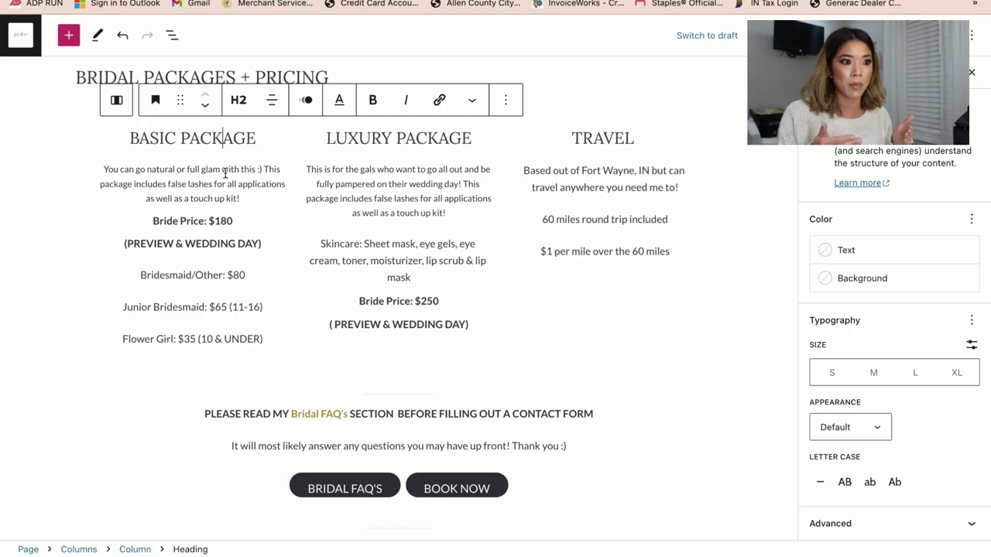
# Step: Replace the Basic Package's bride price with "$200 (preview + wedding)" and set the Luxury Package's bride price to $280
pyautogui.moveTo(153, 221); pyautogui.dragTo(234, 221)
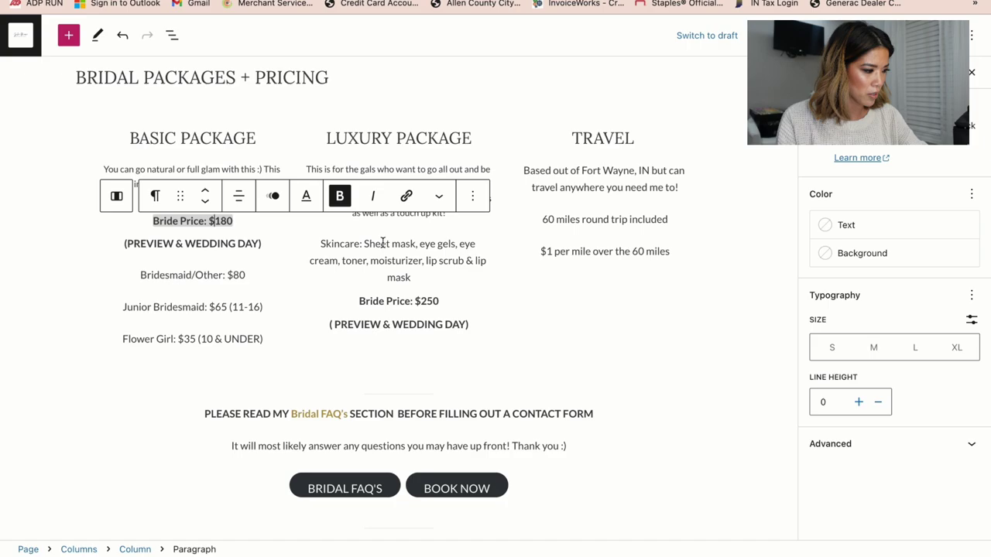
pyautogui.scroll(1, 382, 243)
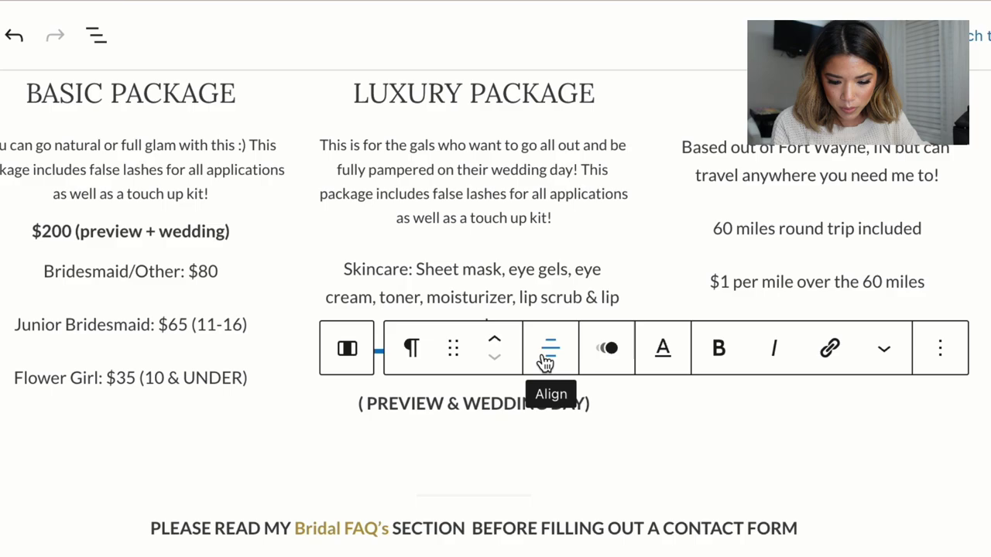
pyautogui.tripleClick(542, 366)
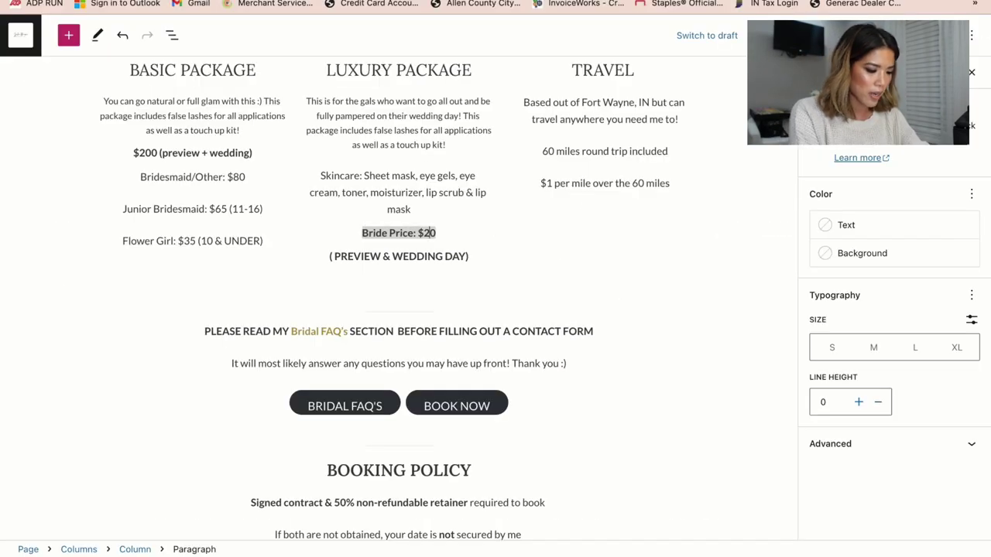
pyautogui.write('8')
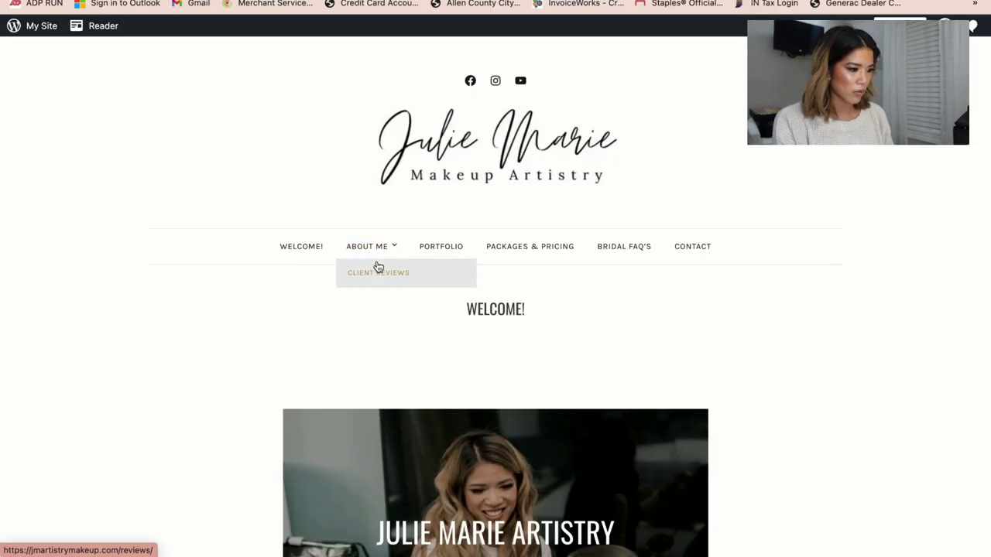
# Step: View the Portfolio page on the website and look through its bridal gallery
pyautogui.click(446, 248)
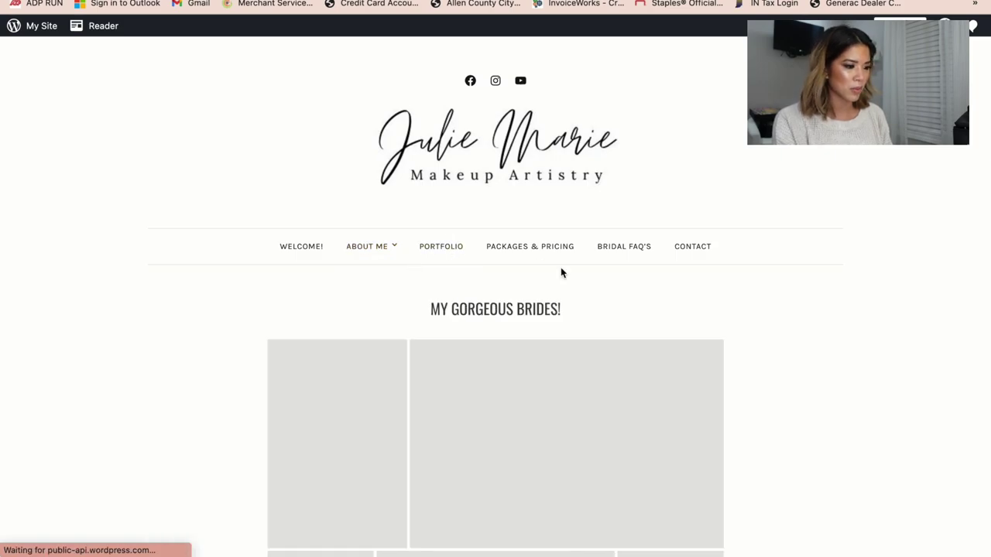
pyautogui.scroll(-3, 561, 271)
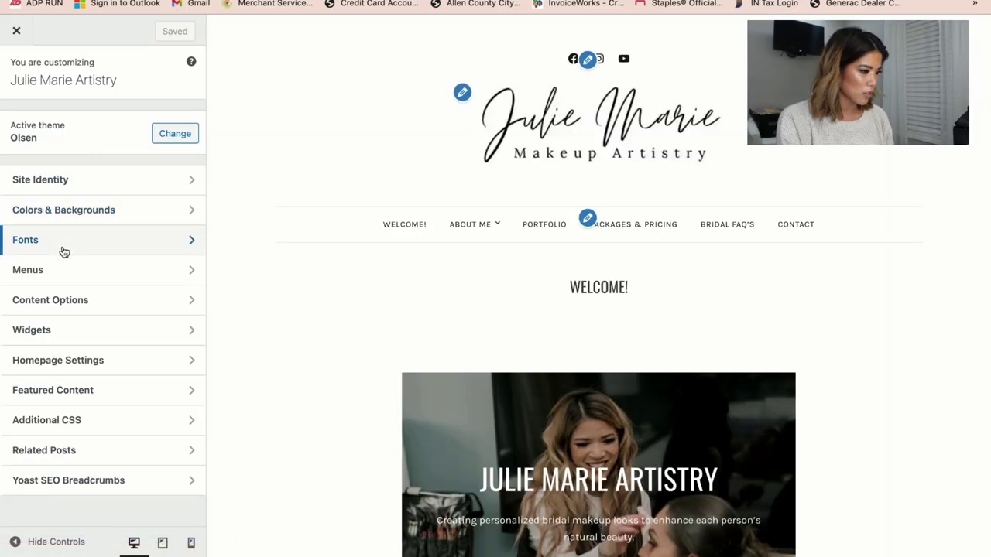
# Step: In the site customizer's Primary menu, relabel the Welcome! item as "Welcome" and the Packages & Pricing item as "Investment"
pyautogui.click(74, 268)
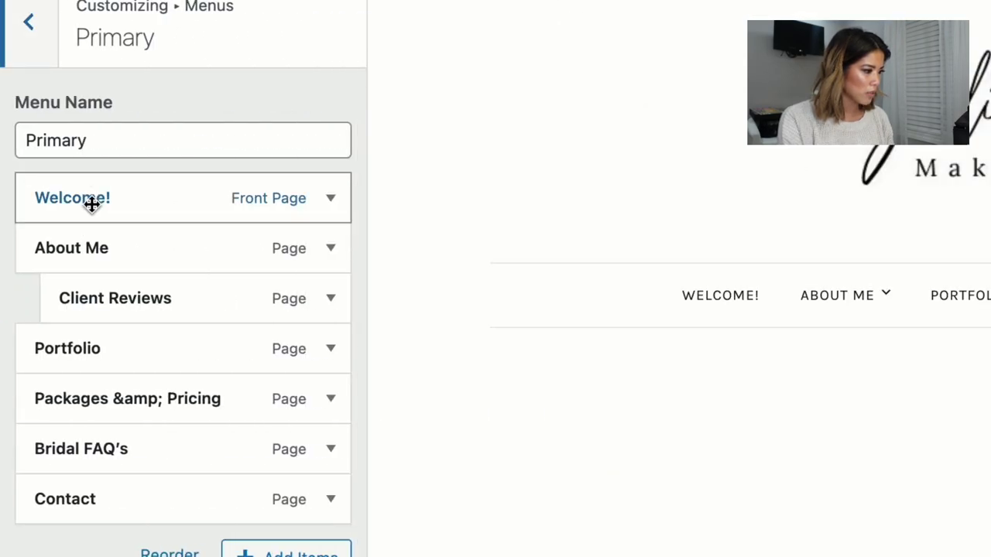
pyautogui.click(93, 203)
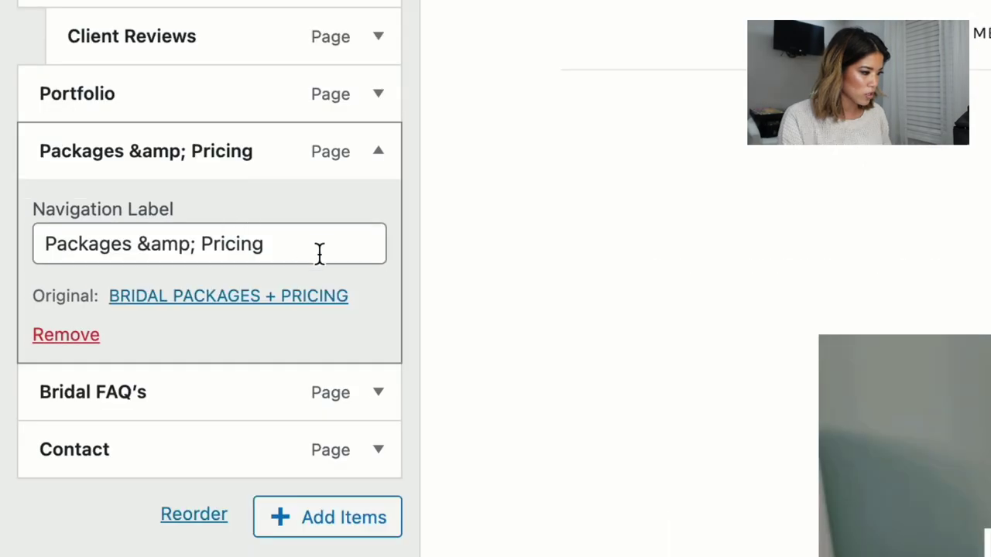
pyautogui.moveTo(318, 253); pyautogui.dragTo(11, 248)
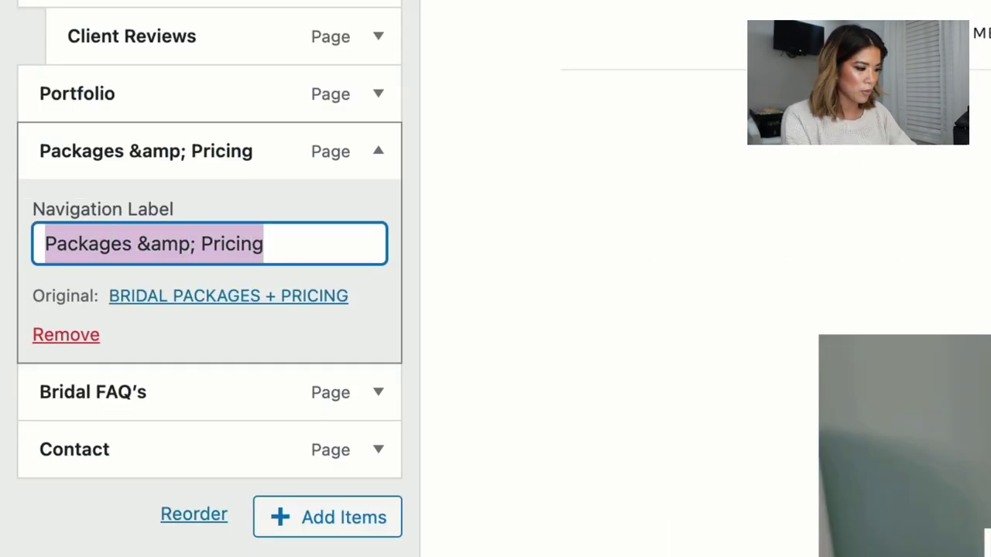
pyautogui.write('Investment')
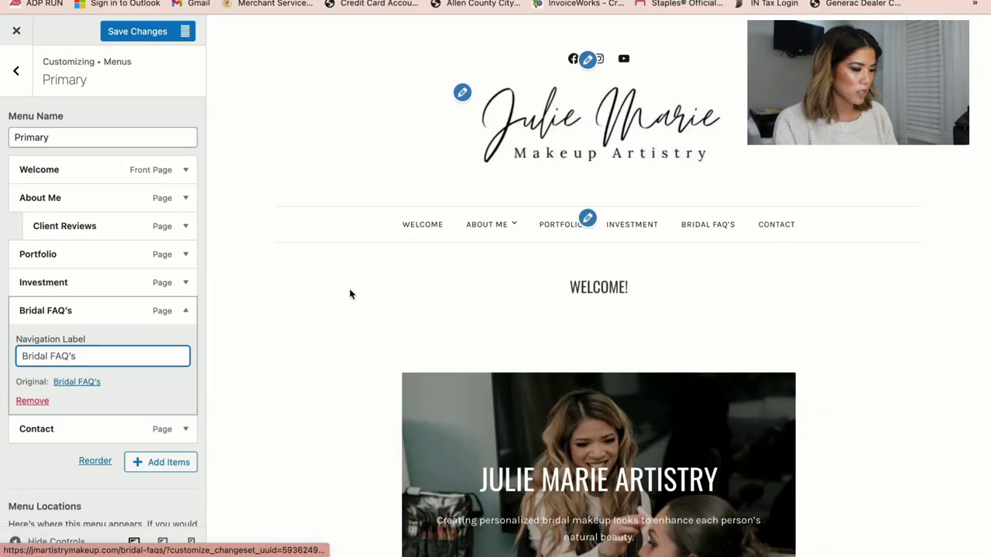
# Step: Relabel the Primary menu's Contact item as "Book Now" and save the customizer changes
pyautogui.click(67, 429)
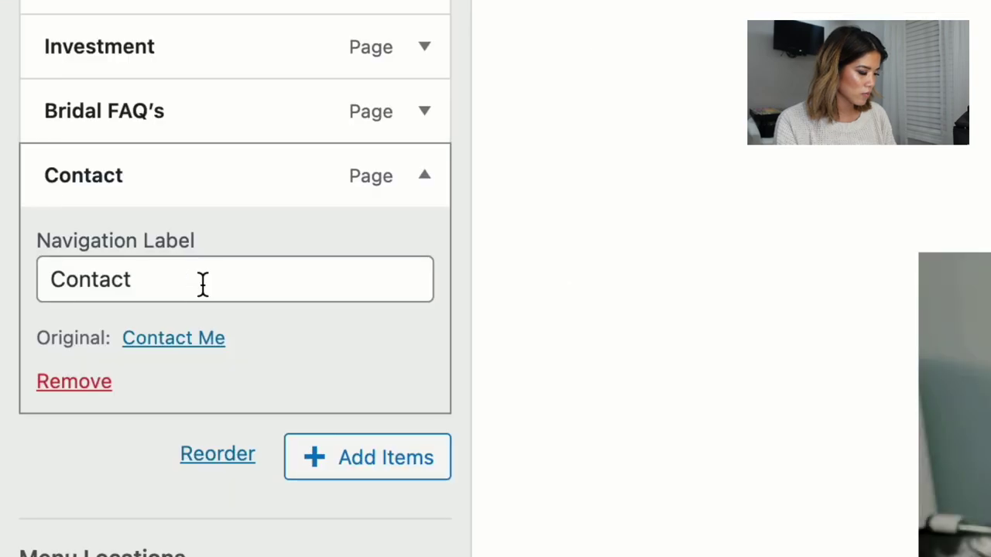
pyautogui.click(41, 385)
pyautogui.doubleClick(41, 385)
pyautogui.write('Bo')
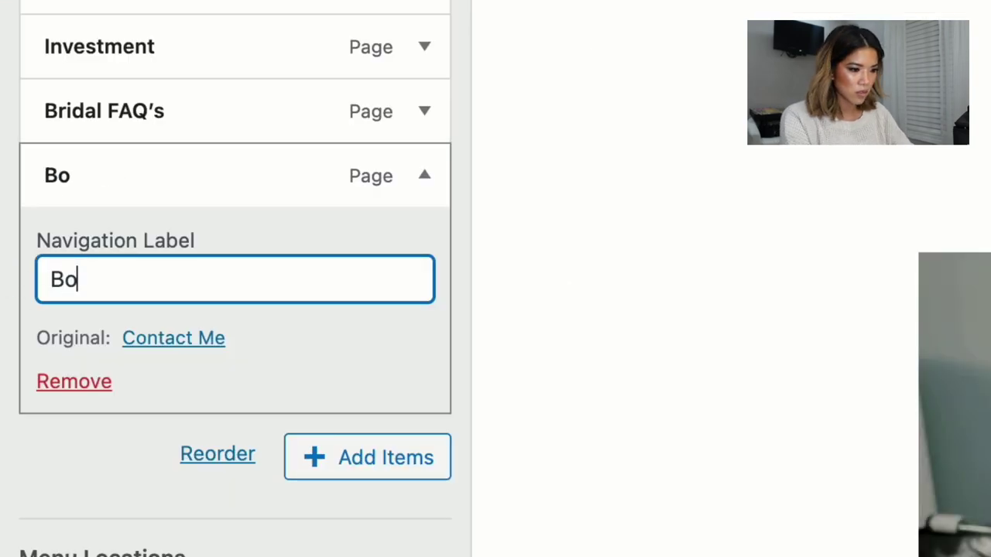
pyautogui.write('ok Now')
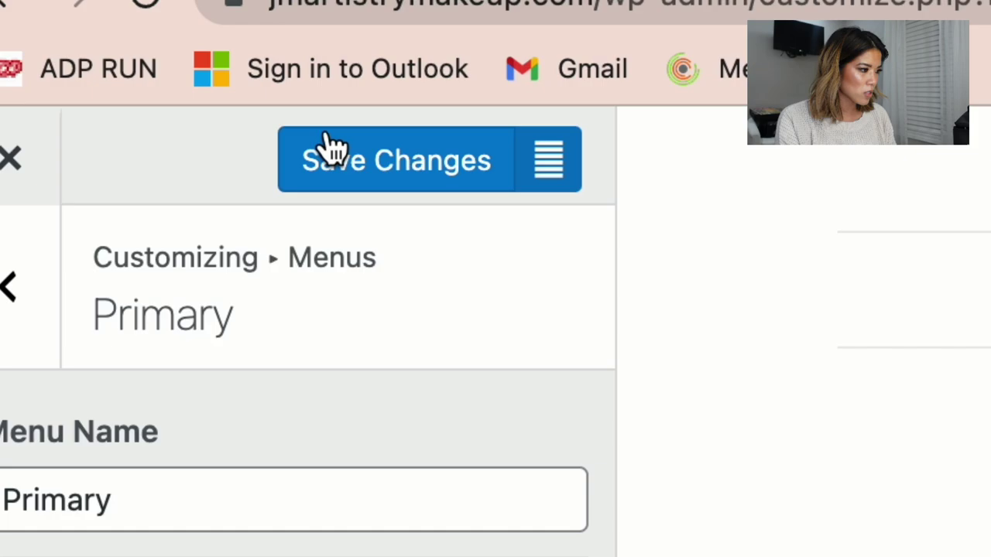
pyautogui.click(121, 30)
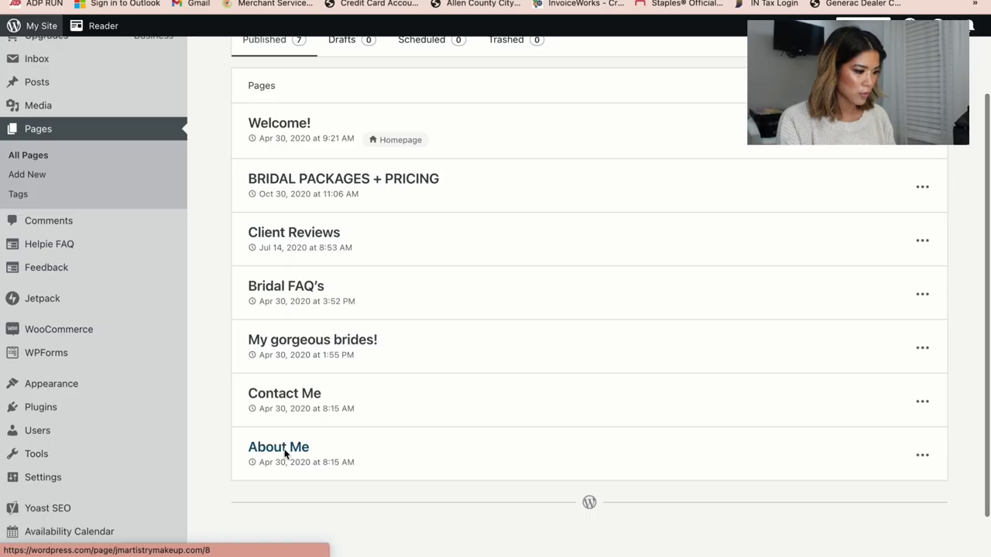
# Step: Open the About Me page for editing and copy its intro text, starting from the "Hello Friends!" heading
pyautogui.click(287, 451)
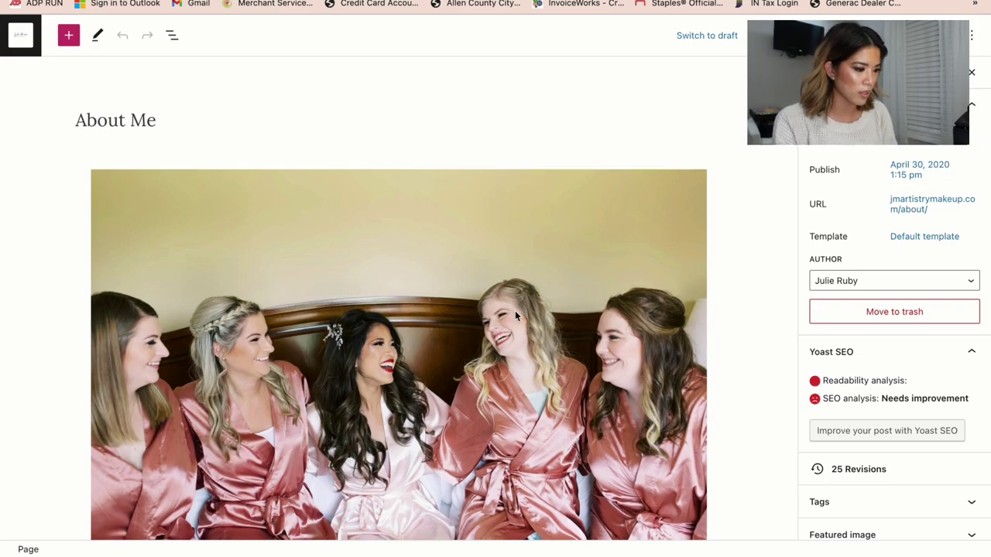
pyautogui.scroll(-2, 514, 311)
pyautogui.scroll(1, 443, 239)
pyautogui.click(444, 239)
pyautogui.click(744, 146)
pyautogui.scroll(-7, 743, 147)
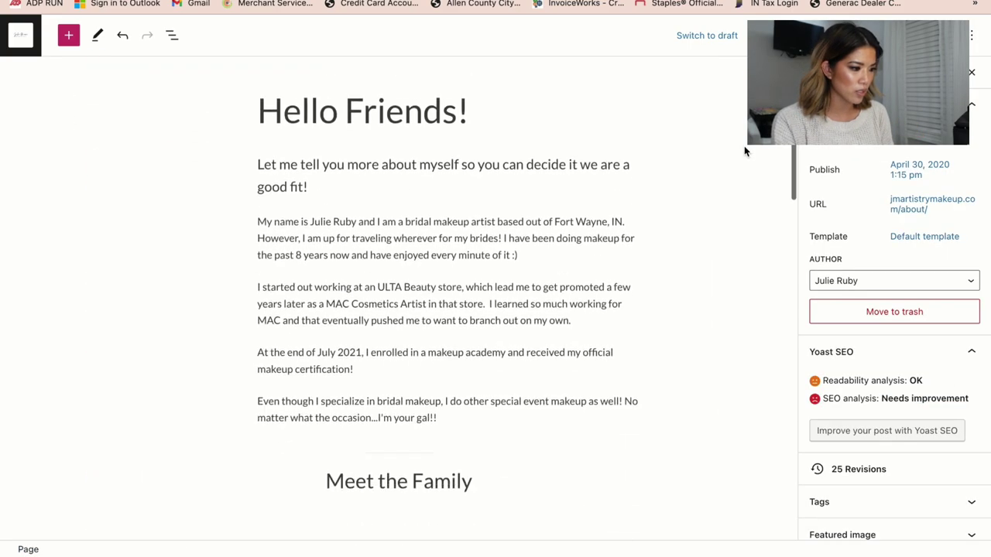
pyautogui.click(325, 167)
pyautogui.click(280, 103)
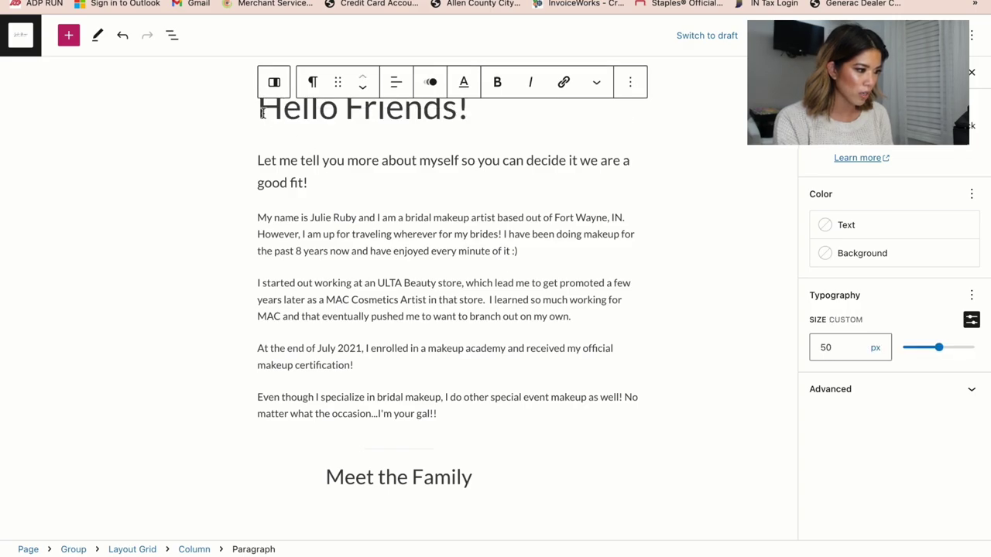
pyautogui.moveTo(261, 113); pyautogui.dragTo(491, 276)
pyautogui.hotkey('ctrl', 'c')
pyautogui.scroll(7, 399, 310)
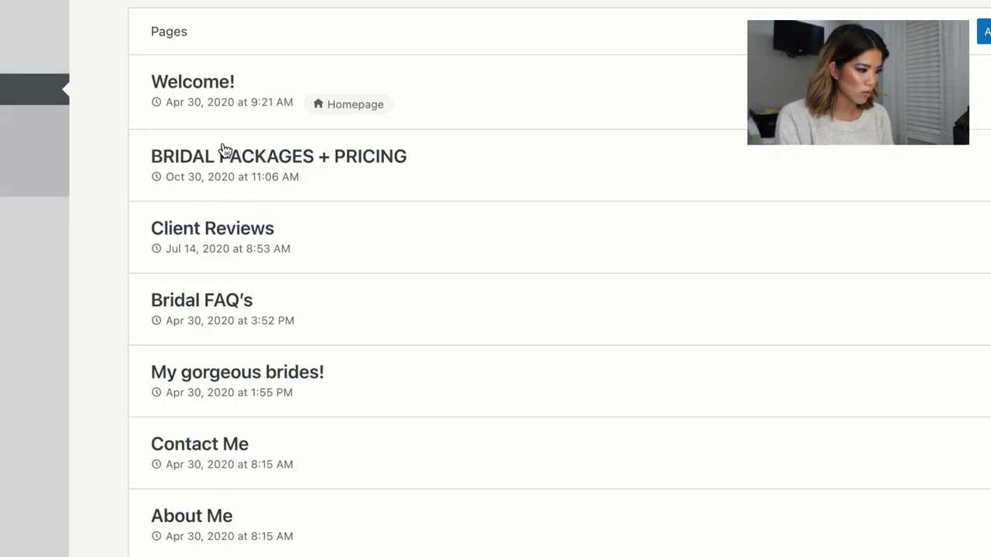
# Step: Open the Welcome! page for editing and delete the empty paragraph block above The Bridal Experience section
pyautogui.click(219, 82)
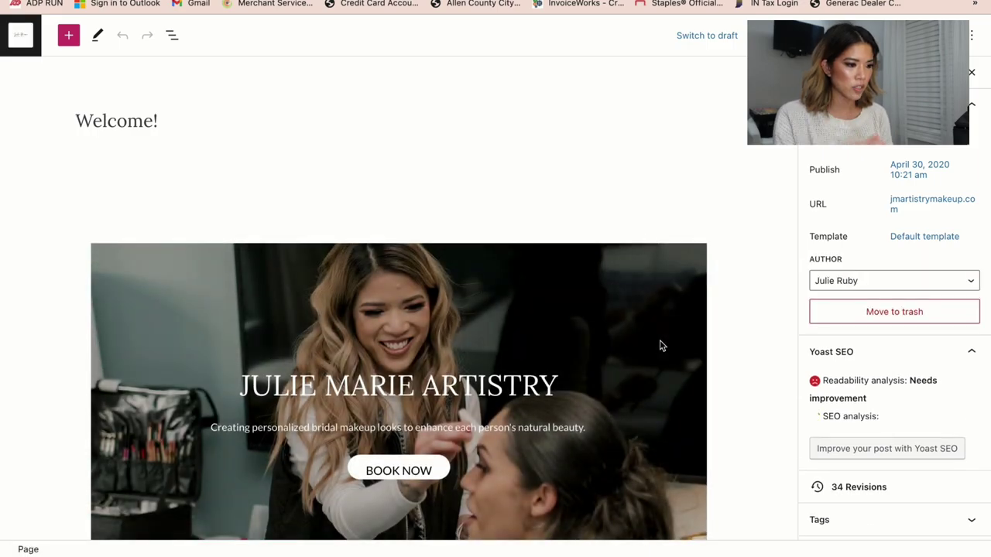
pyautogui.scroll(-3, 661, 345)
pyautogui.scroll(-10, 659, 340)
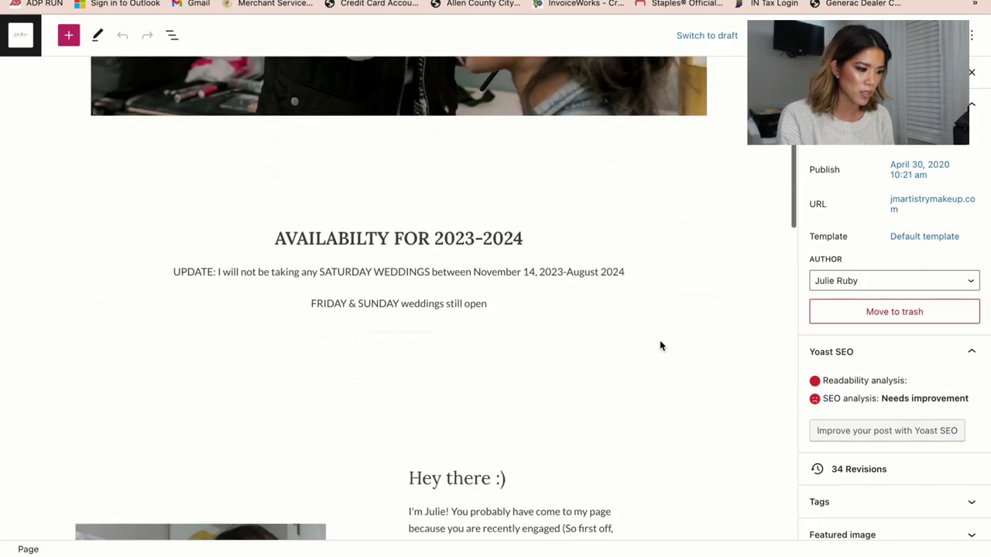
pyautogui.click(659, 340)
pyautogui.click(431, 82)
pyautogui.click(455, 225)
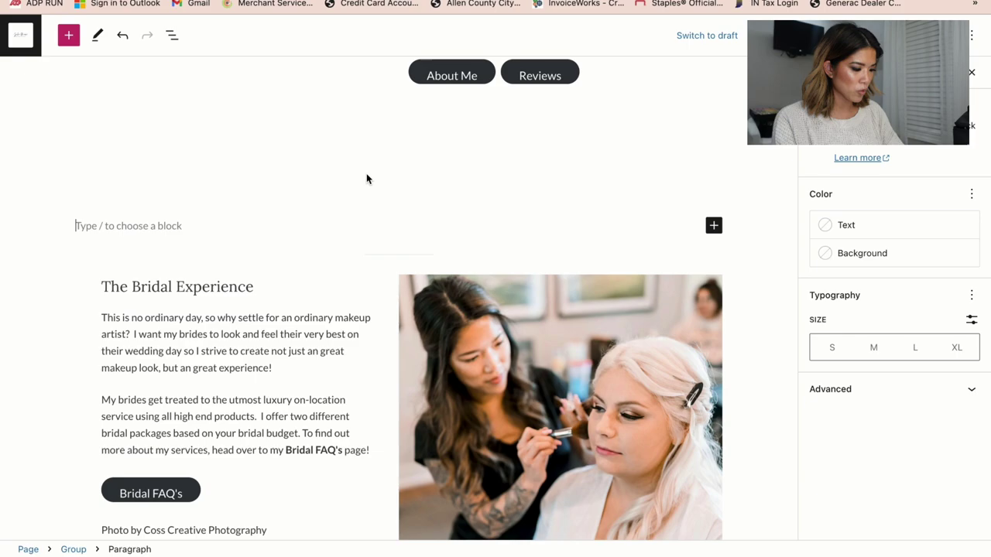
pyautogui.press('BackSpace')
pyautogui.scroll(3, 422, 127)
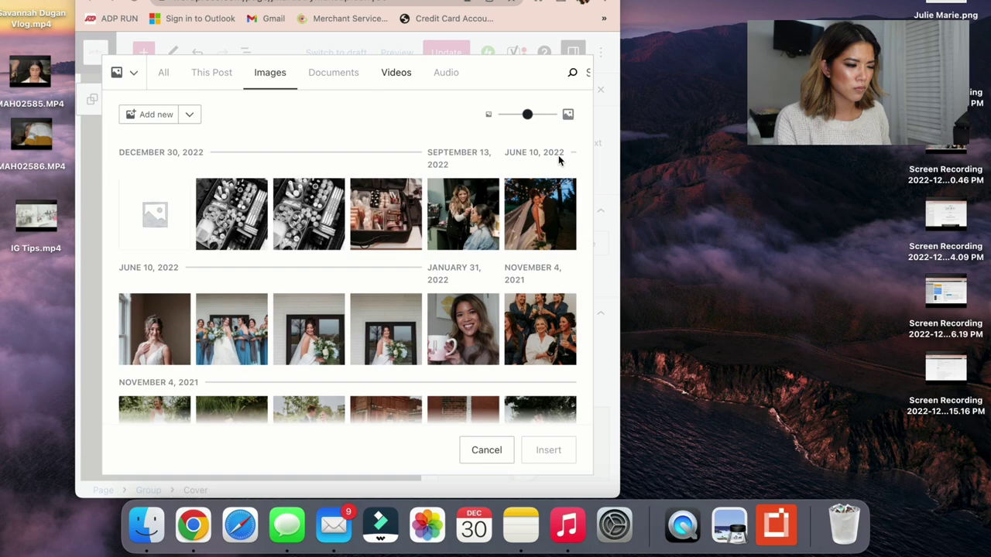
# Step: Move IMG_1099.JPG from Downloads to the desktop and upload it from there to the site's media library
pyautogui.press('super+Tab')
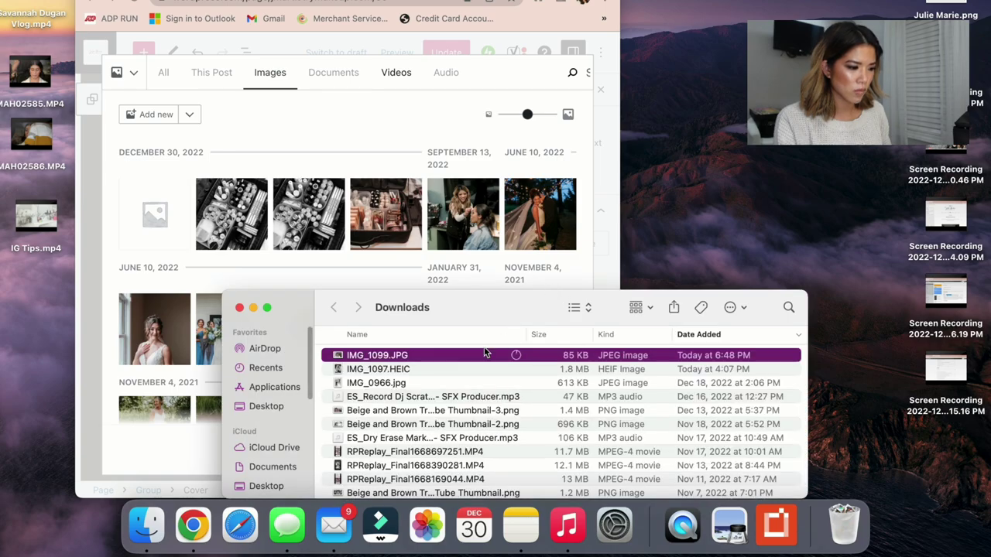
pyautogui.moveTo(485, 353); pyautogui.dragTo(716, 143)
pyautogui.click(151, 103)
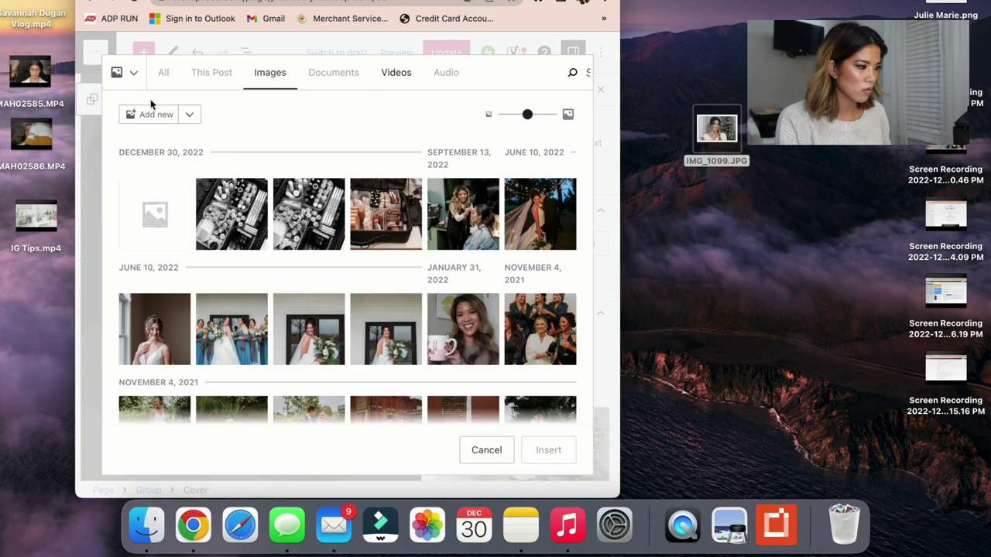
pyautogui.click(154, 113)
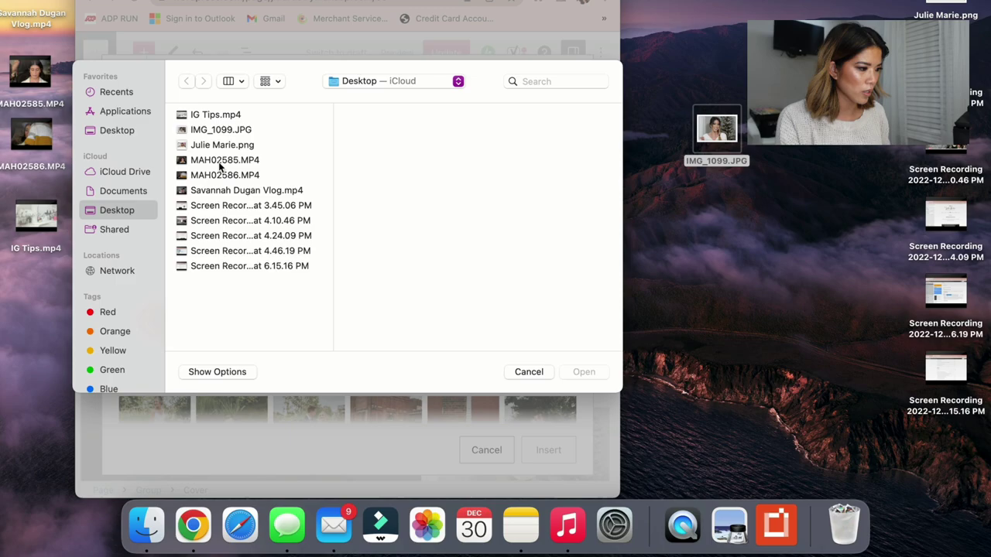
pyautogui.click(222, 131)
pyautogui.click(582, 372)
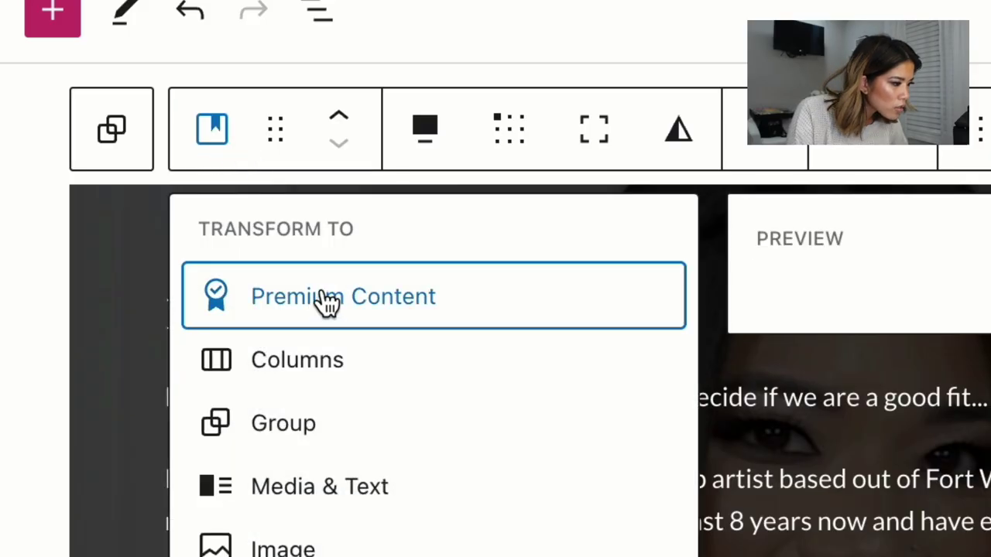
# Step: Transform the new intro cover into a Media & Text block and crop its image to fill the entire column, adjusting the framing
pyautogui.click(287, 489)
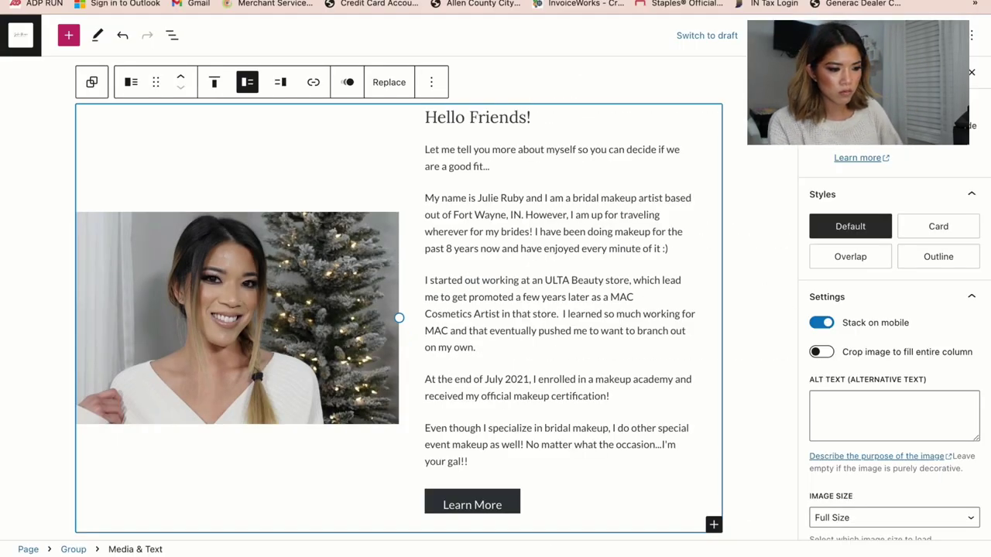
pyautogui.click(821, 351)
pyautogui.moveTo(887, 444); pyautogui.dragTo(865, 446)
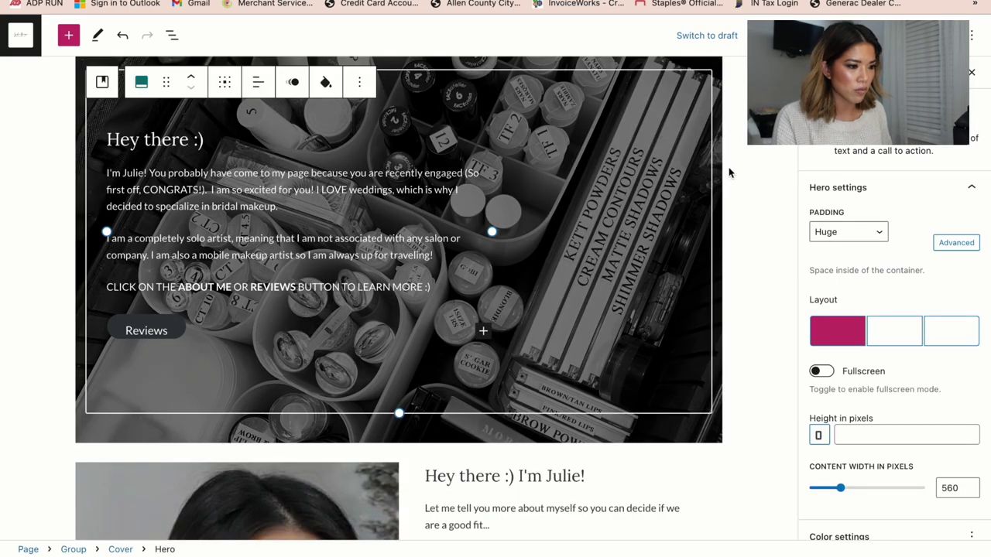
# Step: Remove the old "Hey there :)" cover block with the makeup kit background below the availability notice
pyautogui.scroll(3, 686, 162)
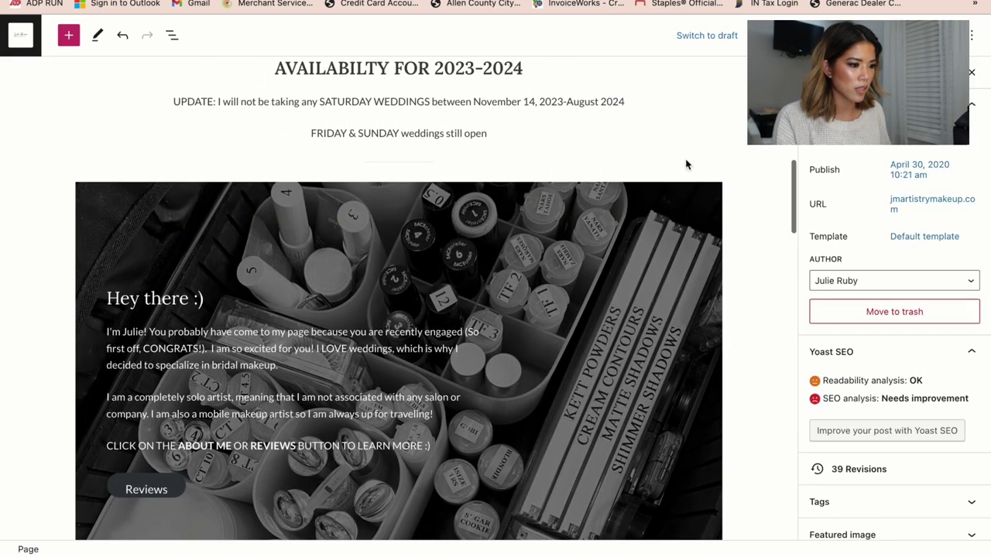
pyautogui.click(662, 204)
pyautogui.click(424, 168)
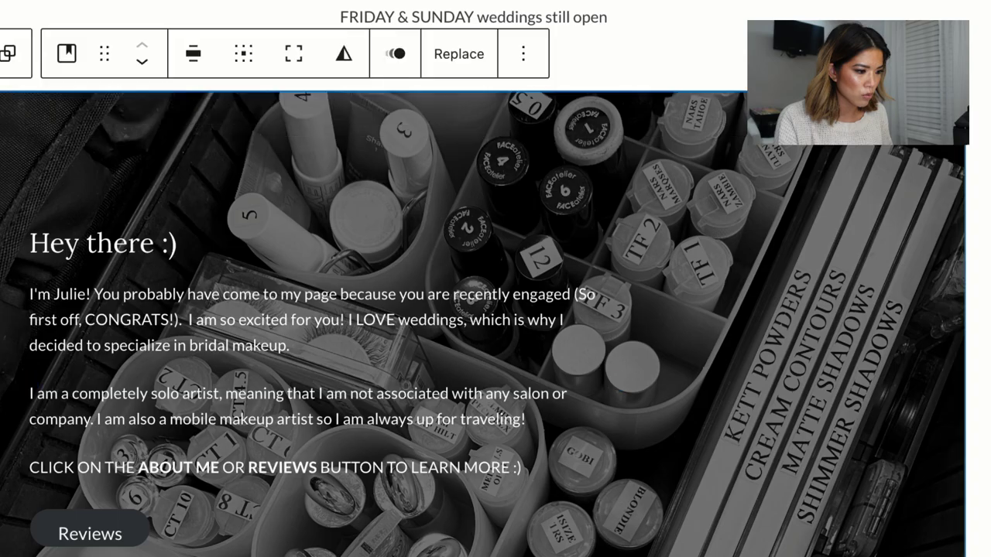
pyautogui.click(514, 59)
pyautogui.click(522, 534)
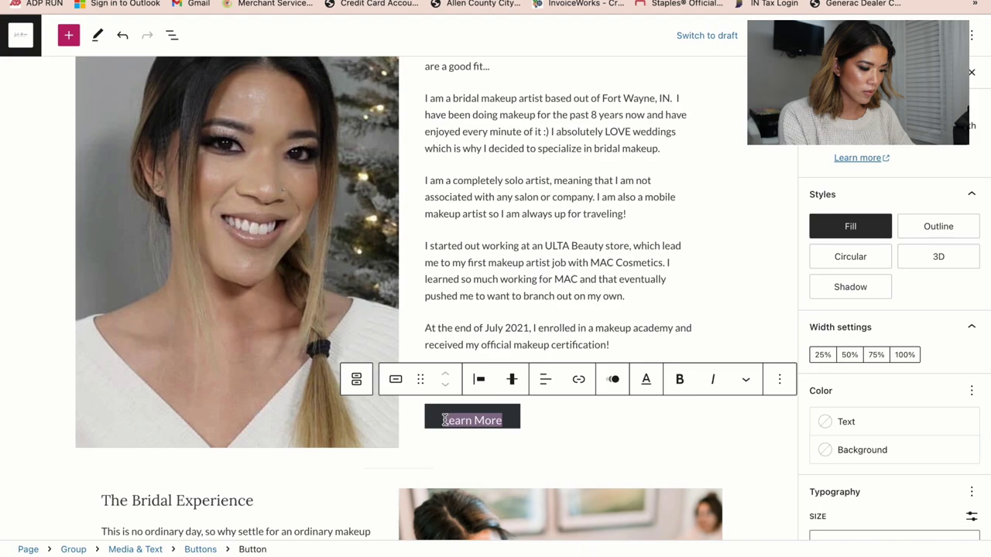
# Step: Rename the Learn More button below the intro text as Reviews and link it to the Client Reviews page
pyautogui.write('Reviews')
pyautogui.write('d')
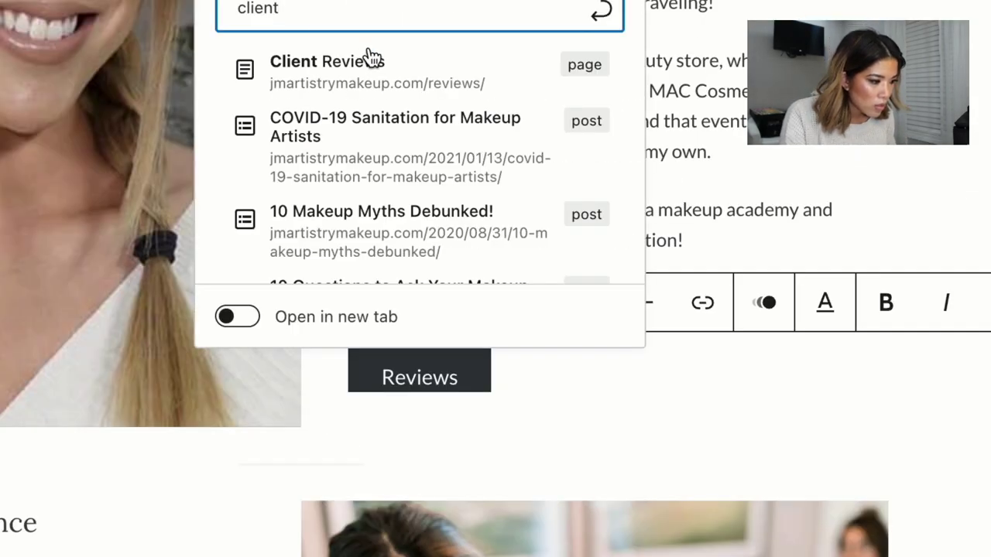
pyautogui.click(370, 62)
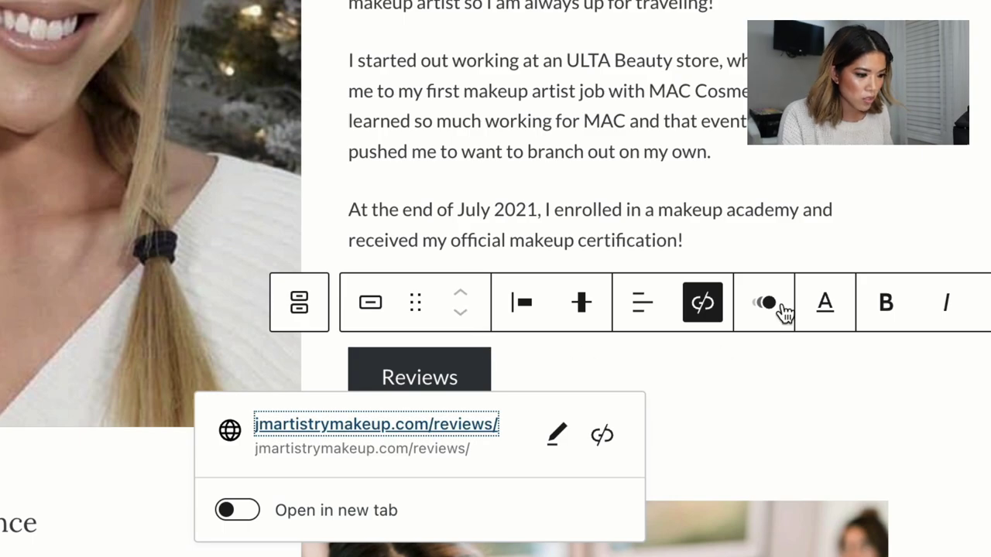
pyautogui.press('Return')
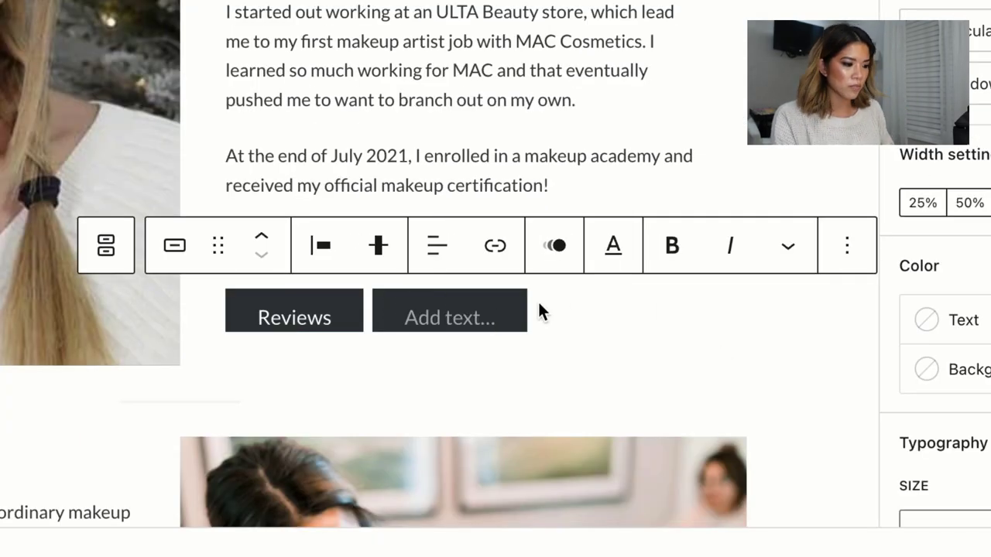
pyautogui.write('Portfolio')
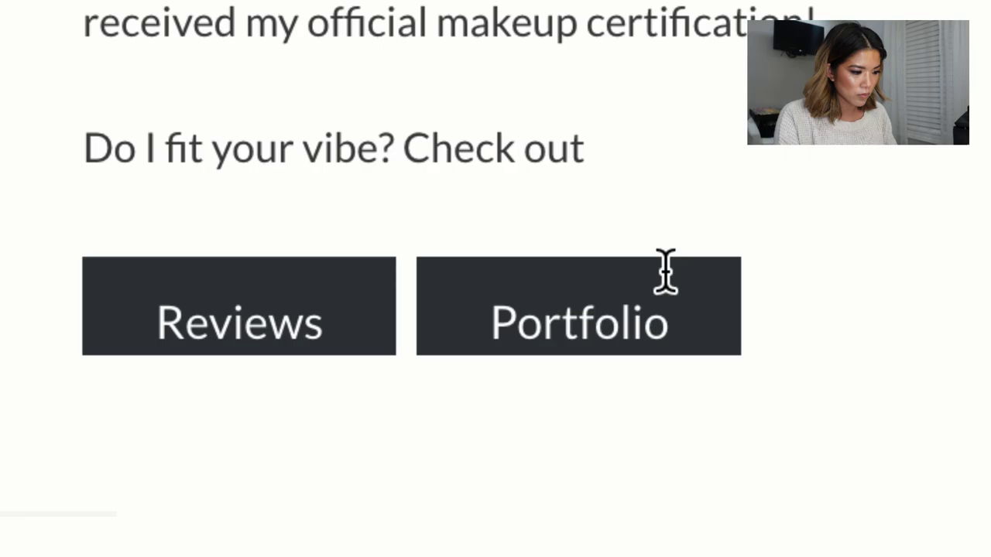
pyautogui.hotkey('ctrl', 'k')
pyautogui.hotkey('ctrl', 'v')
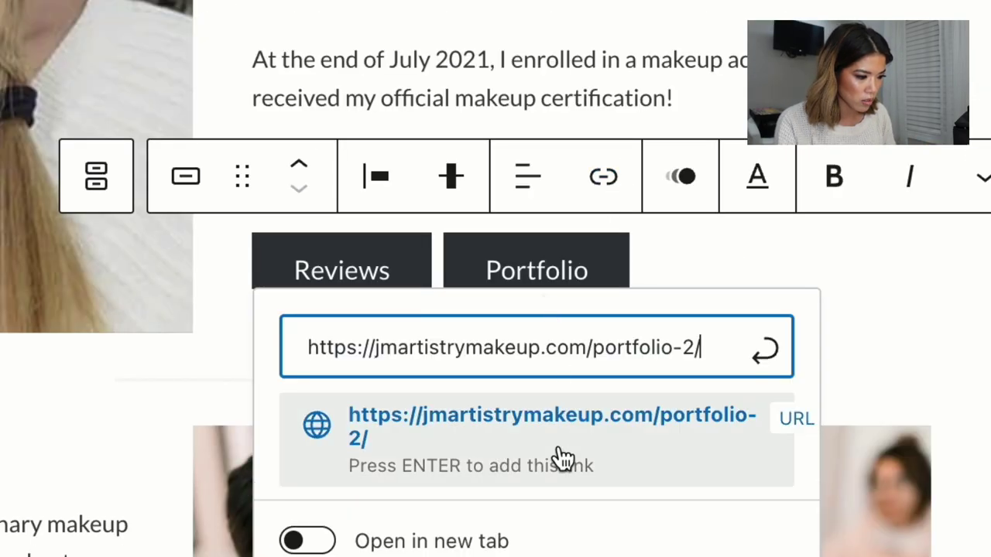
pyautogui.click(563, 458)
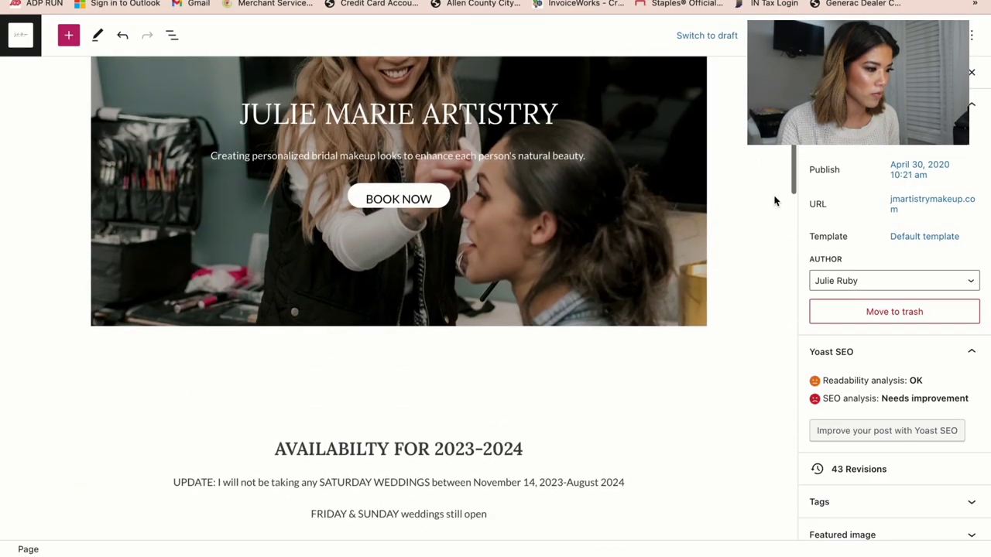
# Step: Look over the edited homepage from the top banner to the Instagram section, and open the About Me page to review its content
pyautogui.scroll(-20, 774, 201)
pyautogui.scroll(10, 774, 201)
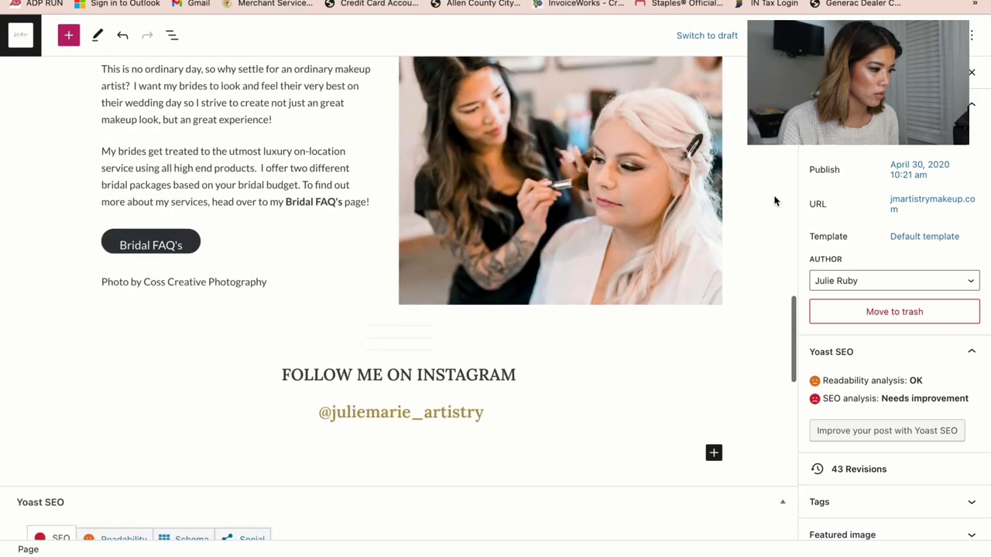
pyautogui.scroll(1, 774, 200)
pyautogui.click(20, 35)
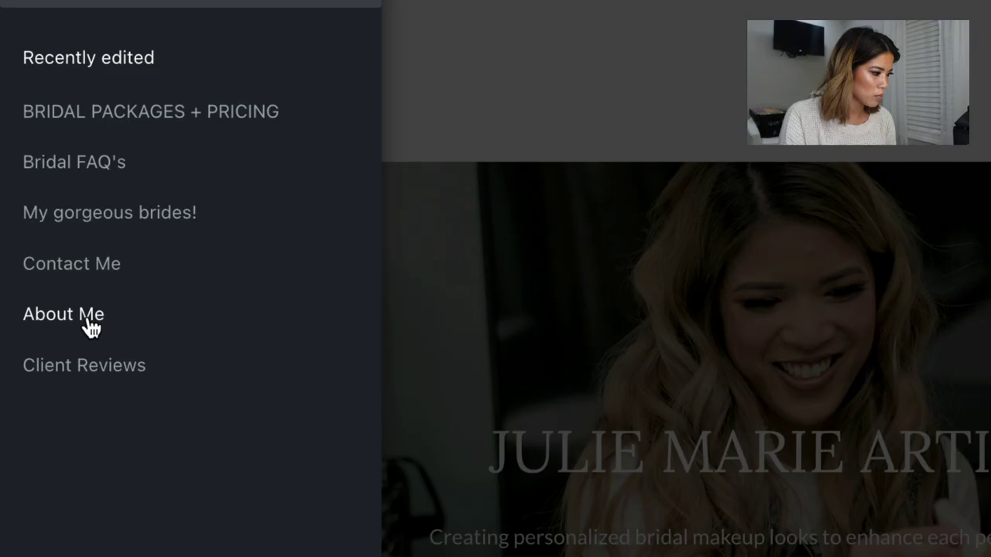
pyautogui.click(89, 327)
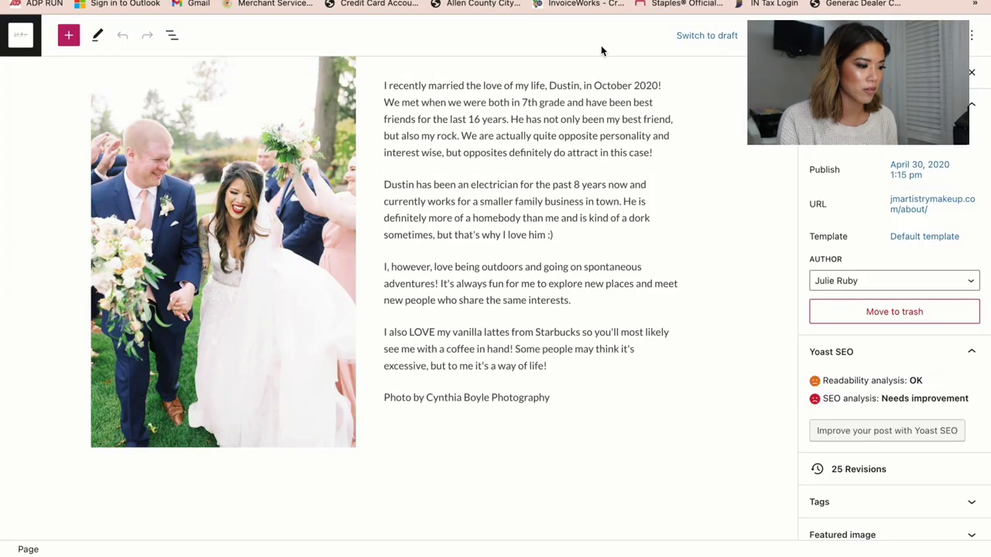
pyautogui.scroll(-10, 500, 454)
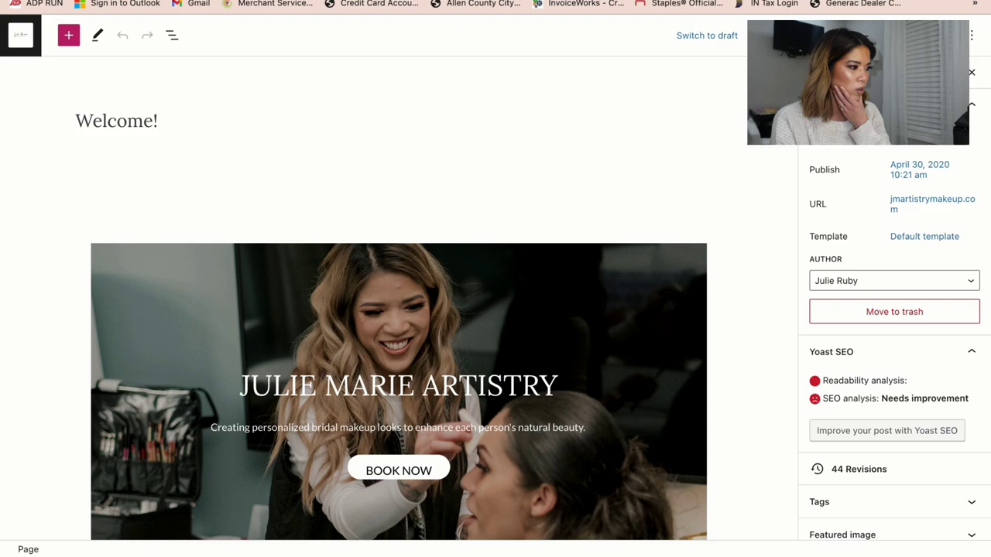
# Step: Return to the list of all site pages and open the options for the About Me page
pyautogui.click(21, 35)
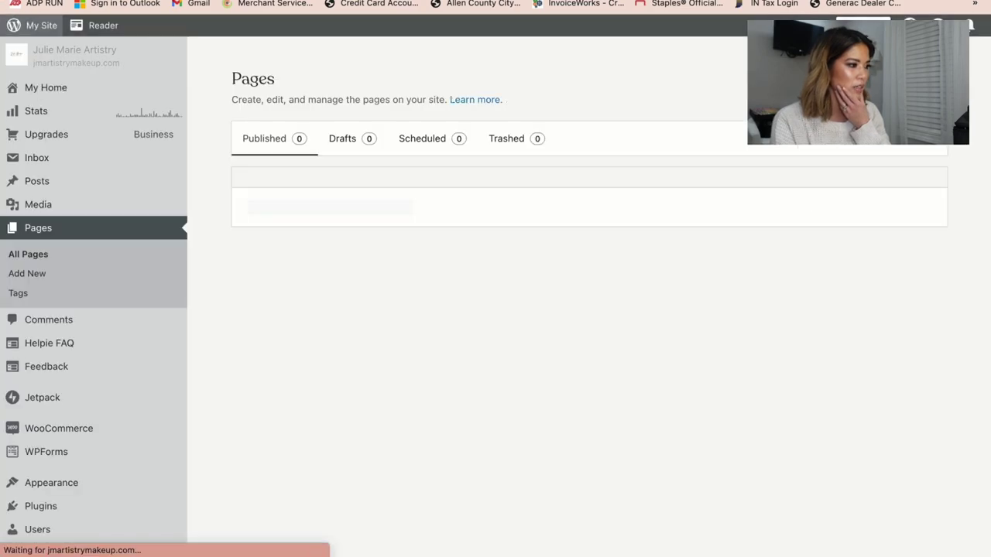
pyautogui.scroll(-3, 467, 337)
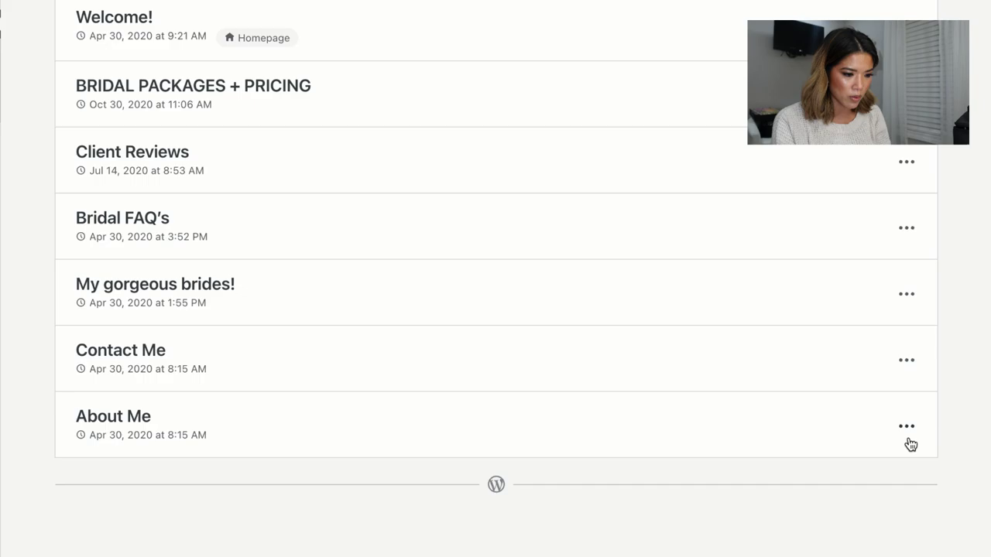
pyautogui.click(921, 446)
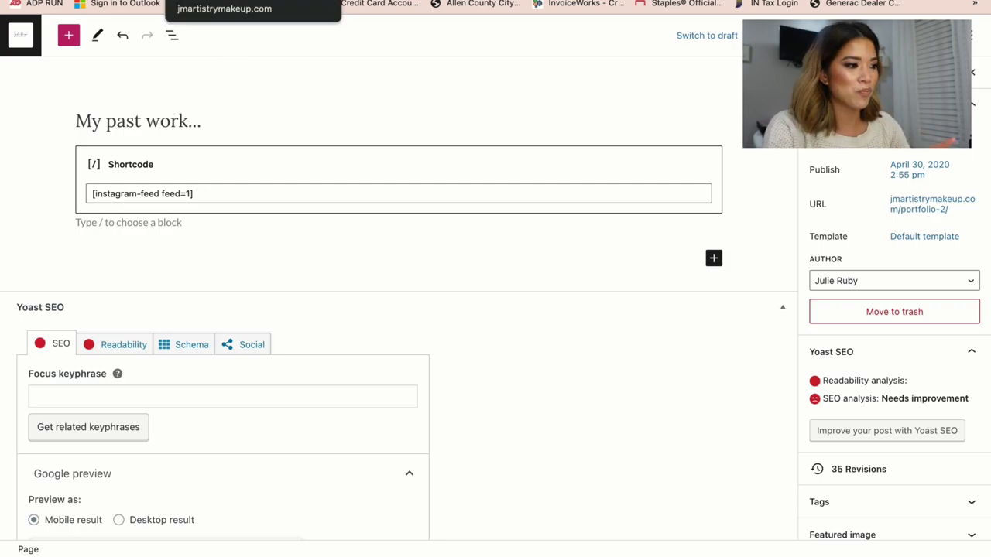
# Step: Switch to the live portfolio page and examine the Instagram feed's profile header and post grid
pyautogui.click(225, 1)
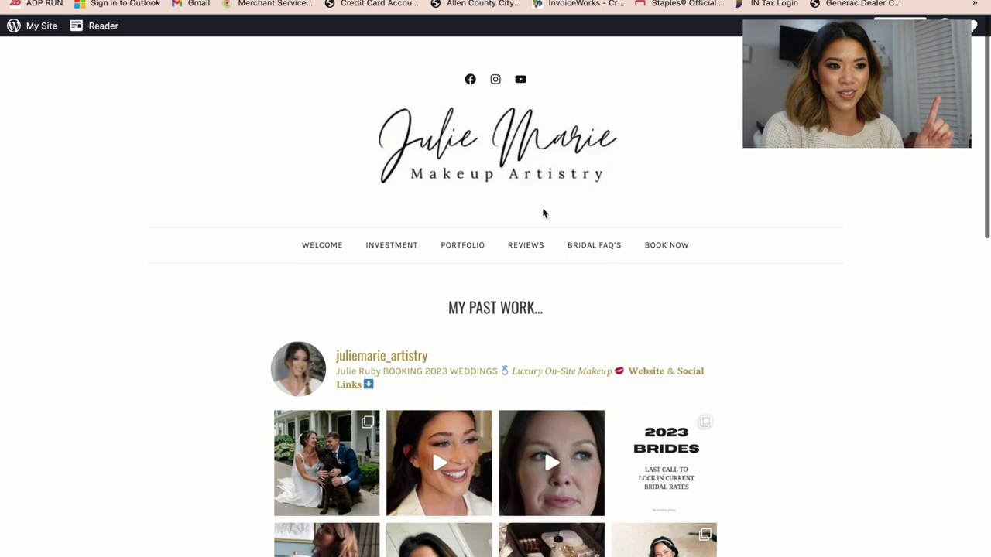
pyautogui.scroll(-2, 542, 215)
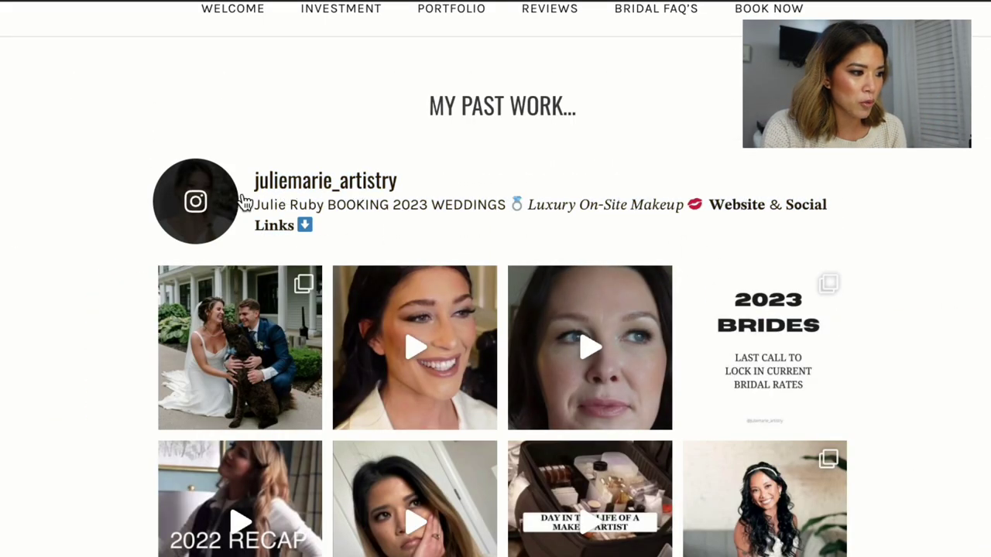
pyautogui.click(199, 203)
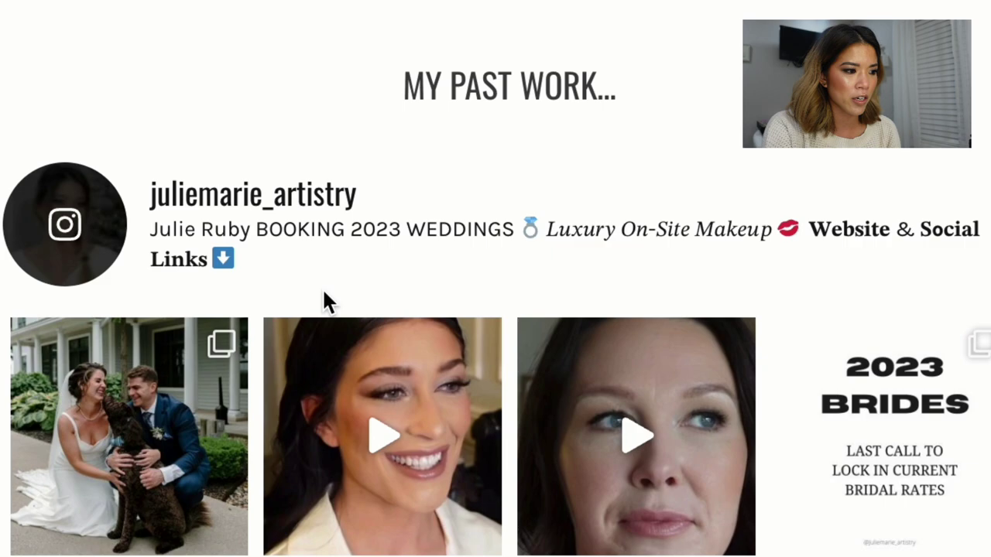
pyautogui.scroll(-3, 324, 291)
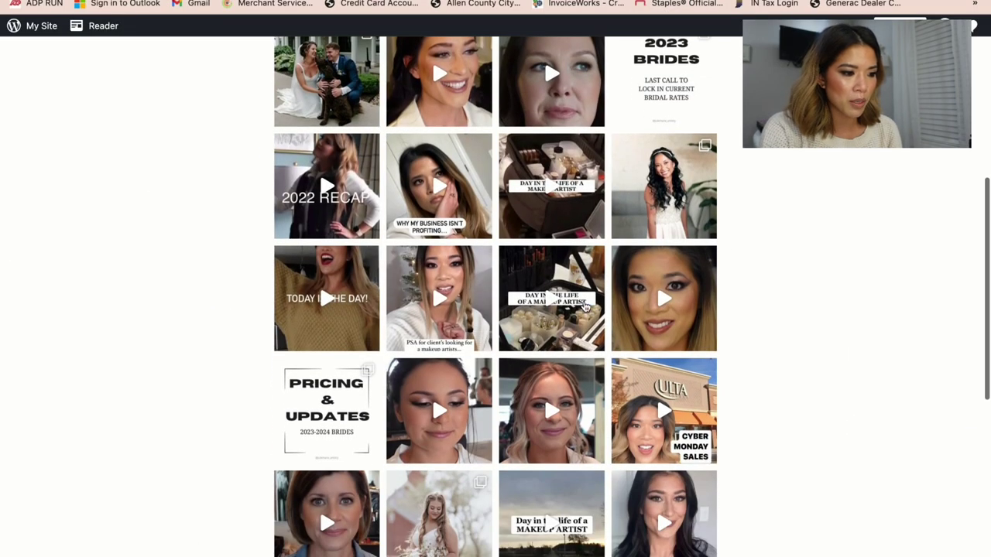
pyautogui.scroll(-5, 573, 403)
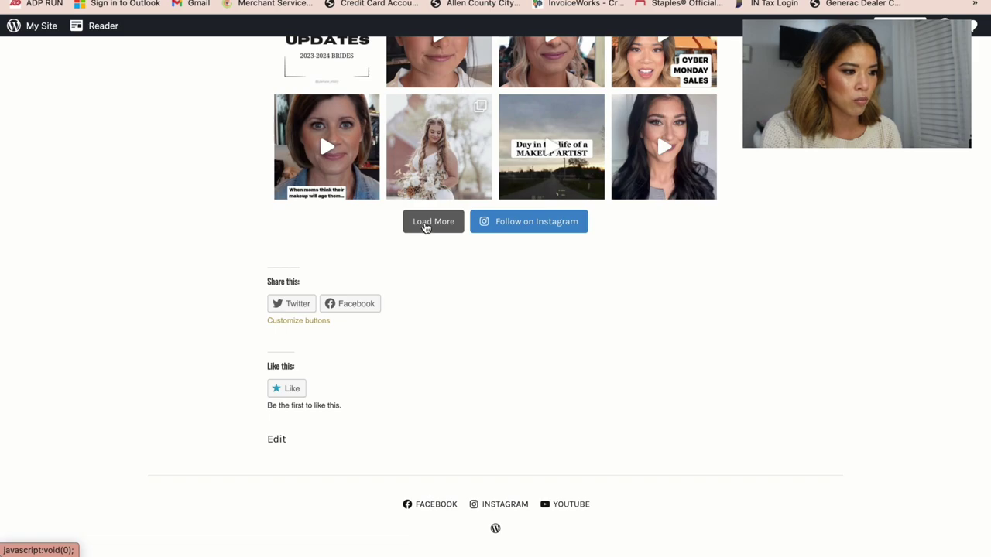
# Step: Load more posts in the portfolio's Instagram feed, open the wedding couple post on Instagram, and return to the portfolio page
pyautogui.click(425, 223)
pyautogui.scroll(-5, 597, 294)
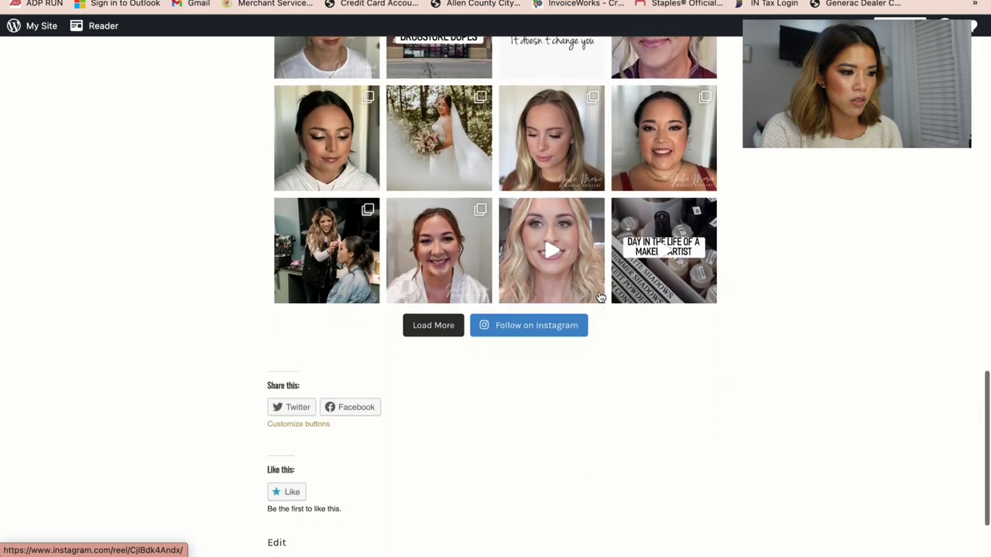
pyautogui.scroll(6, 600, 296)
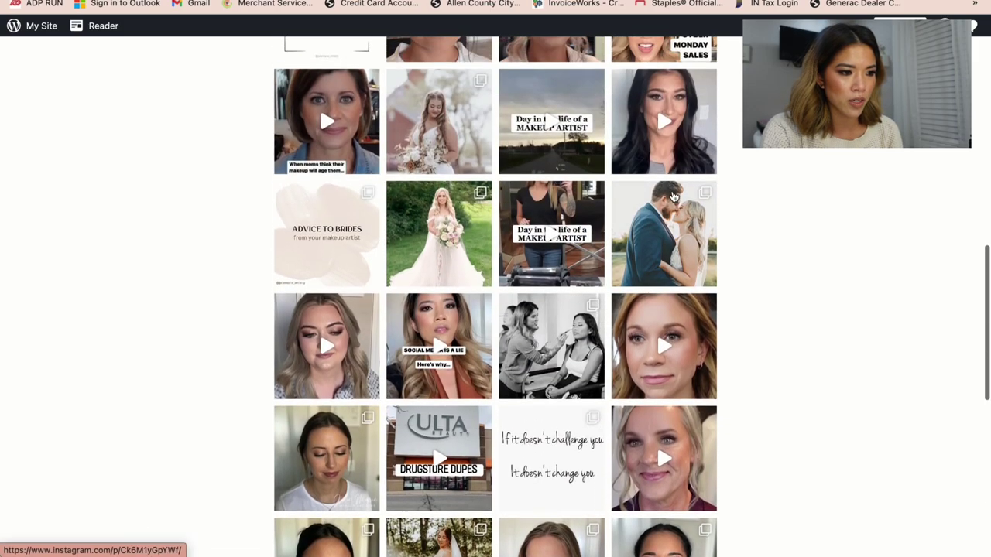
pyautogui.click(552, 172)
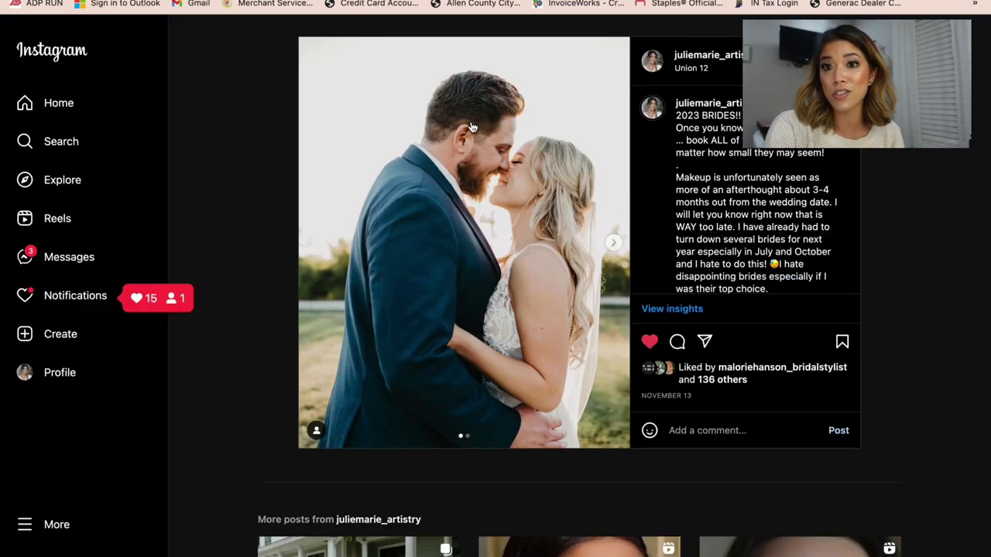
pyautogui.press('super+bracketleft')
pyautogui.scroll(3, 470, 251)
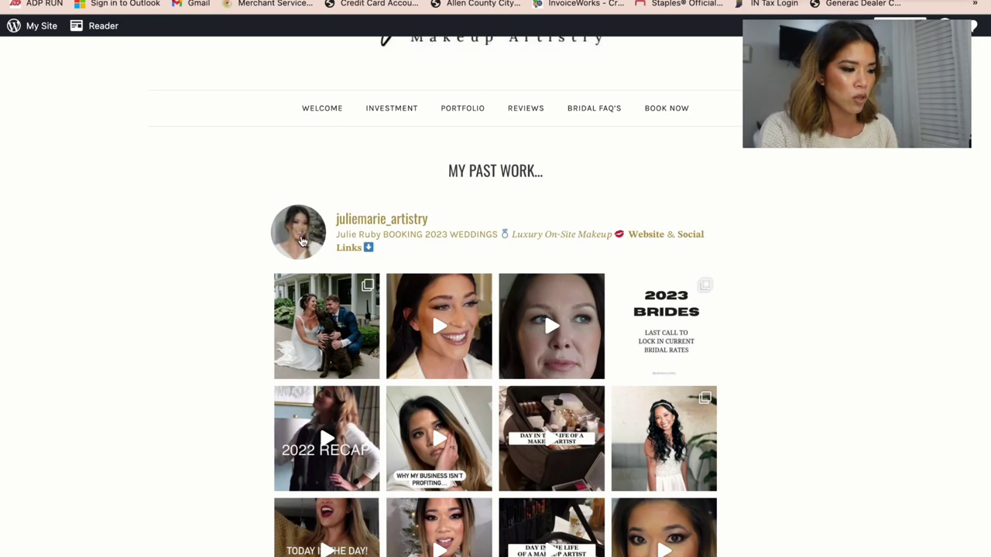
# Step: Open the live Investment page and review its package cards, travel fee, booking policy and Bridal FAQ's button
pyautogui.scroll(3, 399, 328)
pyautogui.click(413, 249)
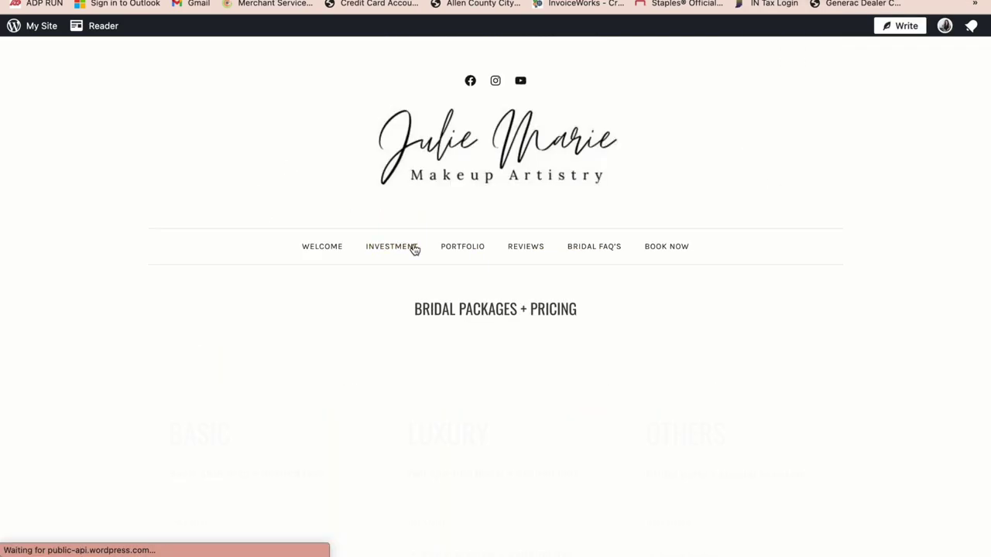
pyautogui.scroll(-5, 414, 249)
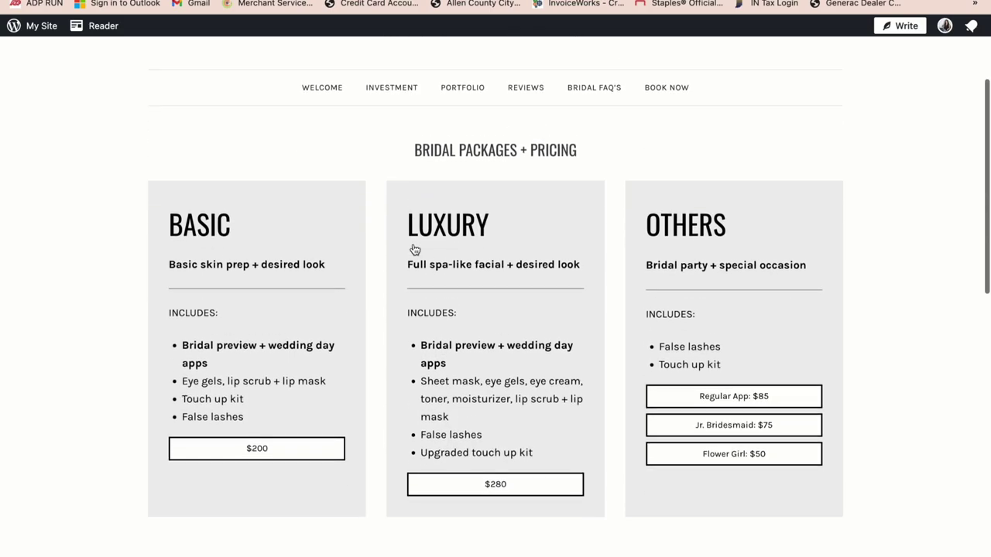
pyautogui.scroll(-2, 414, 249)
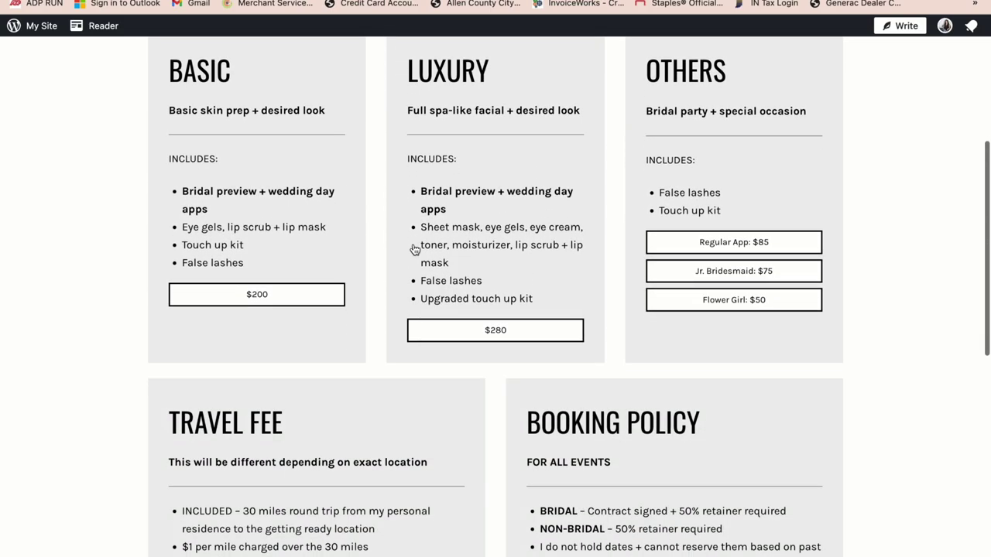
pyautogui.scroll(-4, 414, 249)
pyautogui.scroll(-3, 414, 250)
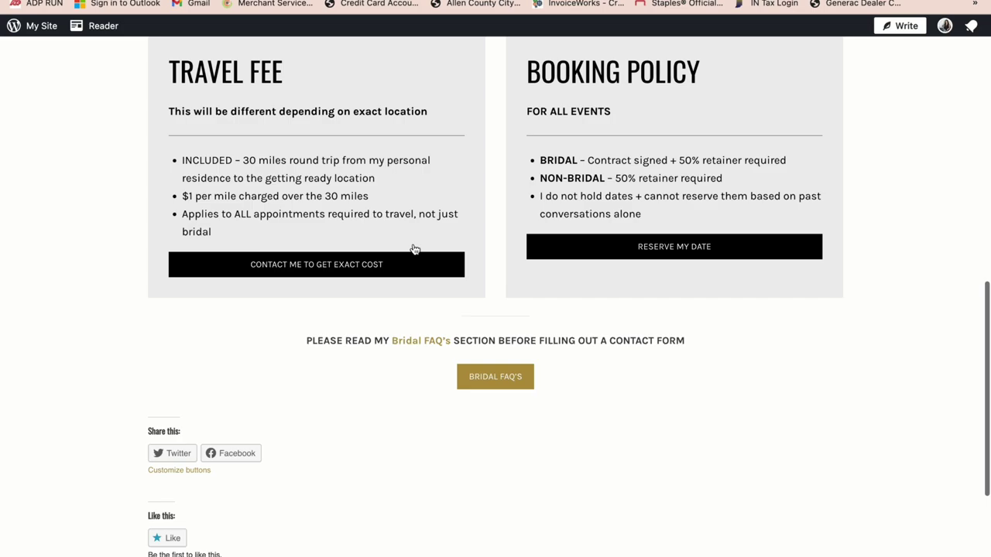
pyautogui.scroll(3, 414, 249)
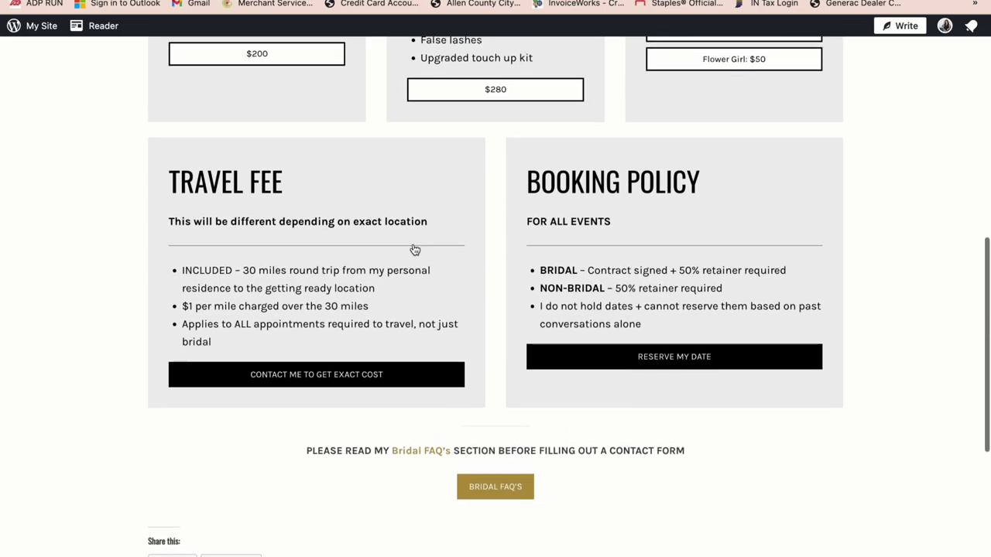
pyautogui.scroll(8, 415, 250)
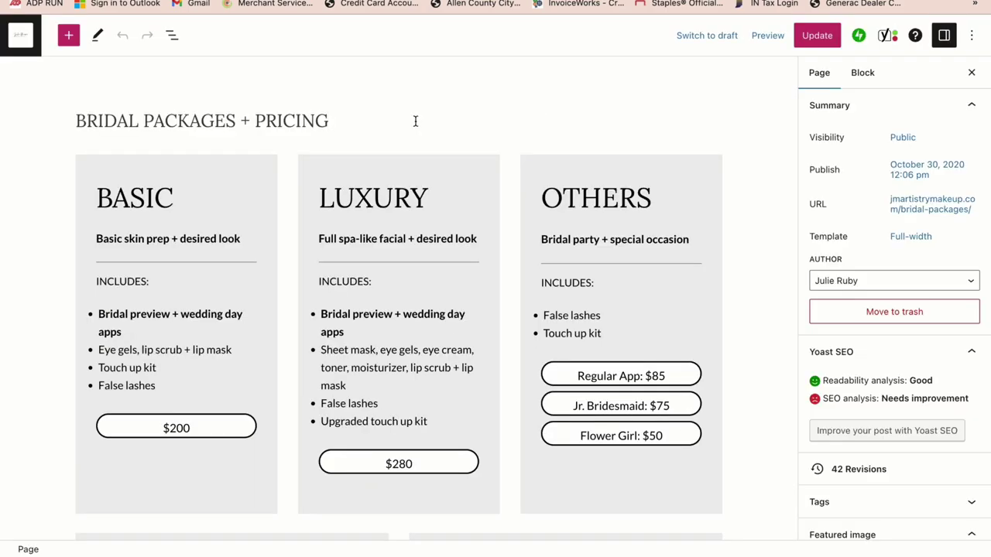
# Step: Insert the three-column Pricing table pattern above the existing package cards on the BRIDAL PACKAGES + PRICING page
pyautogui.press('Return')
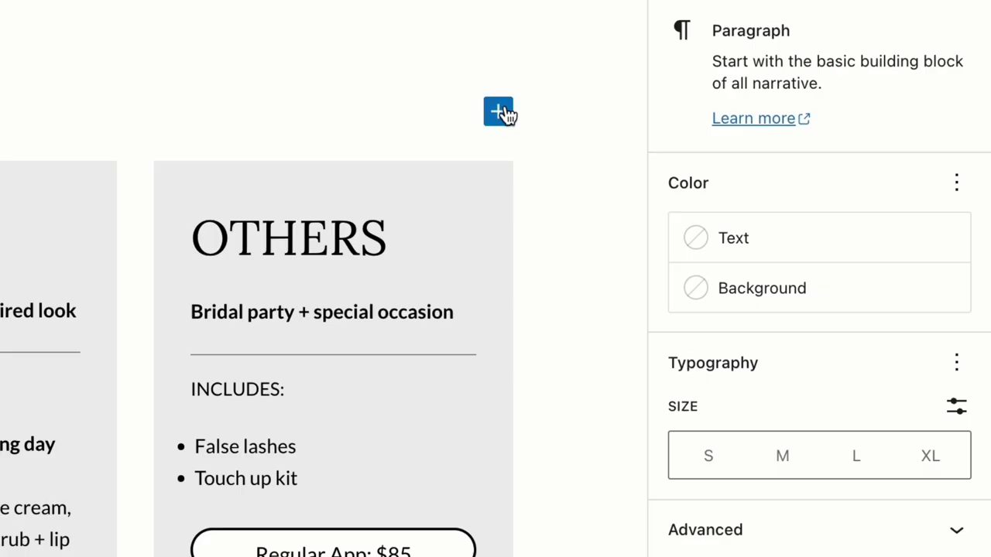
pyautogui.click(716, 153)
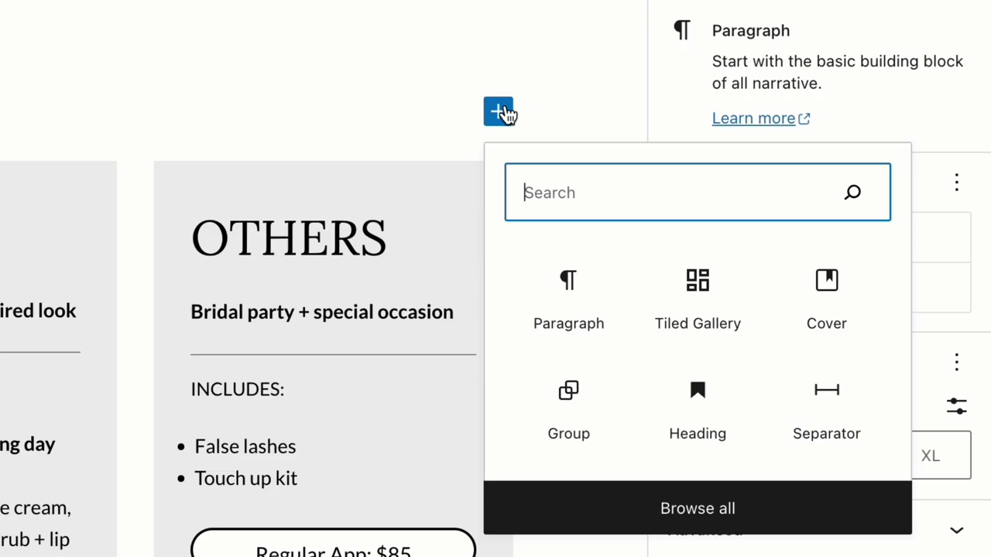
pyautogui.write('pricing')
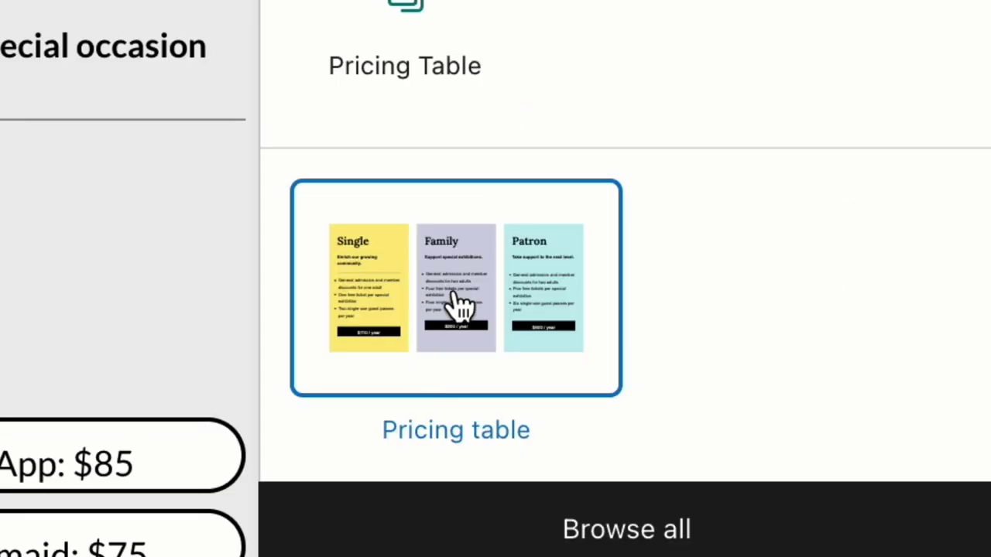
pyautogui.click(598, 457)
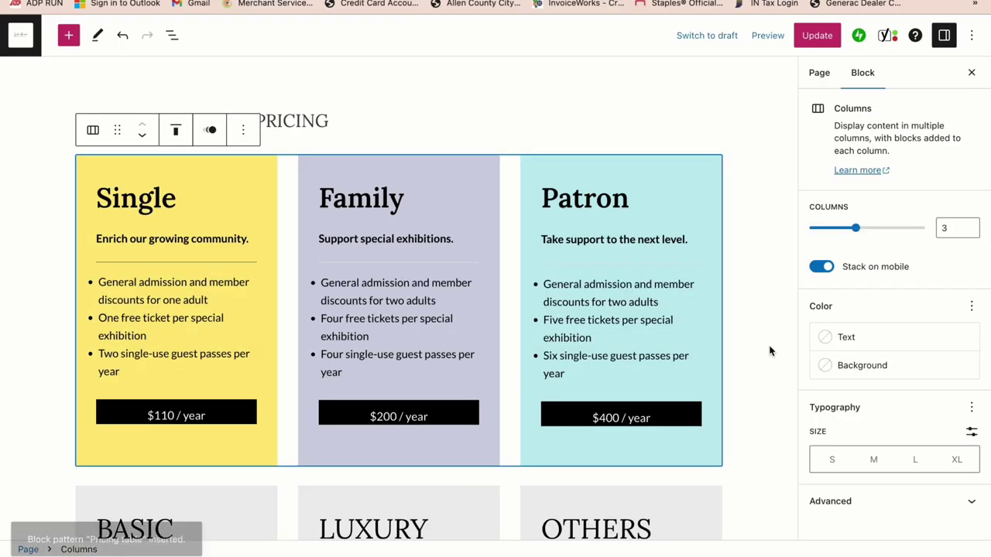
# Step: Try white text in the Patron pricing column, and set its text colour back to black
pyautogui.click(708, 169)
pyautogui.click(854, 309)
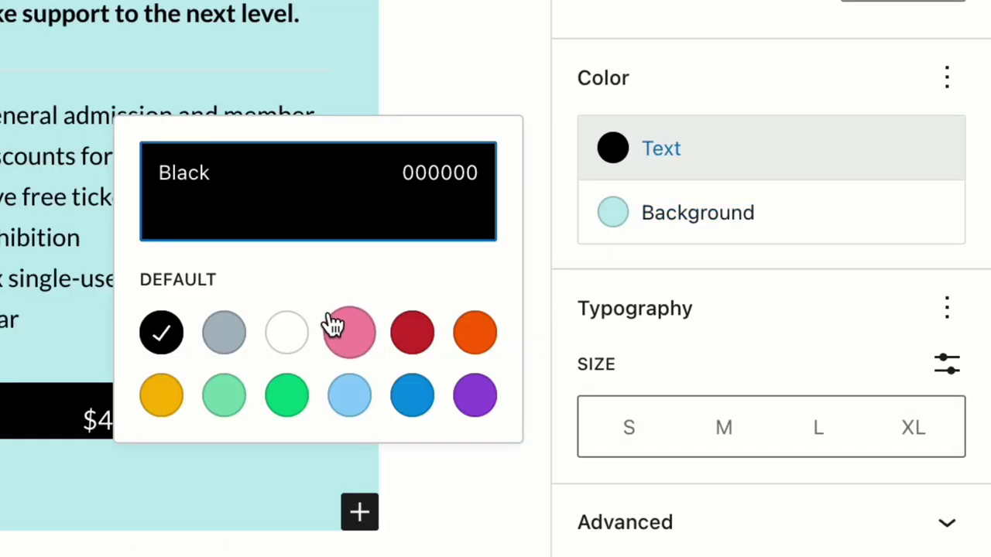
pyautogui.click(288, 332)
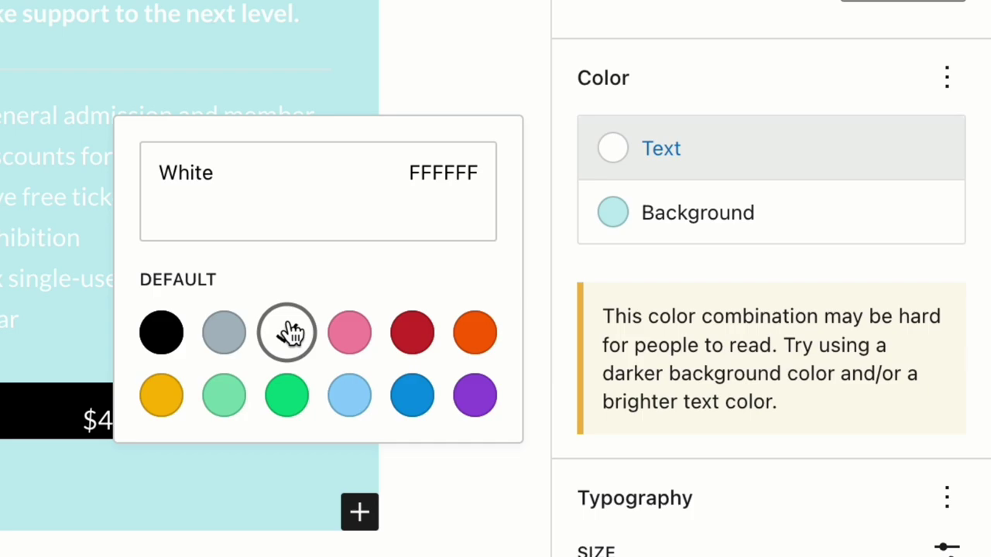
pyautogui.click(159, 335)
# Step: Give the Patron column the light grey gradient background and remove its darker shading by merging the gradient stops into plain light grey
pyautogui.click(696, 224)
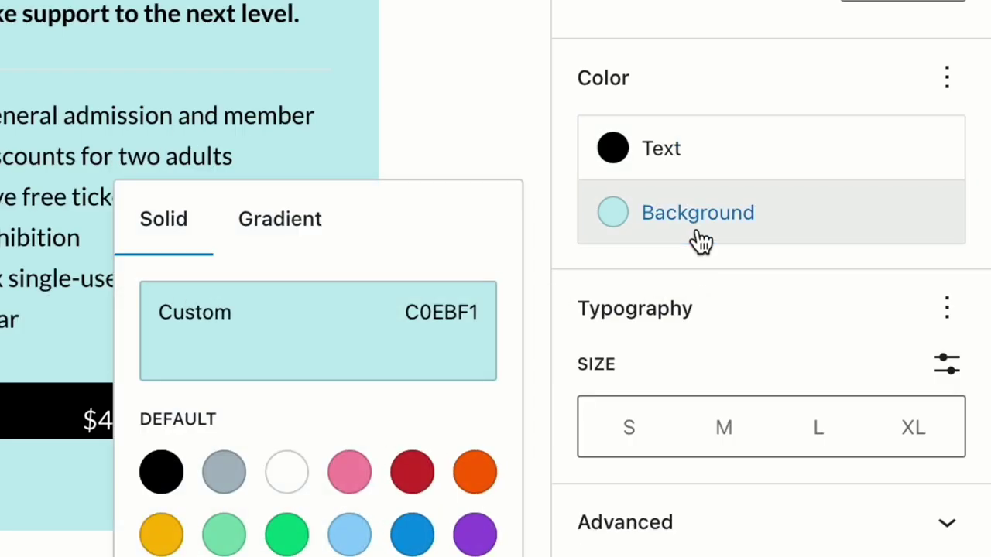
pyautogui.click(290, 232)
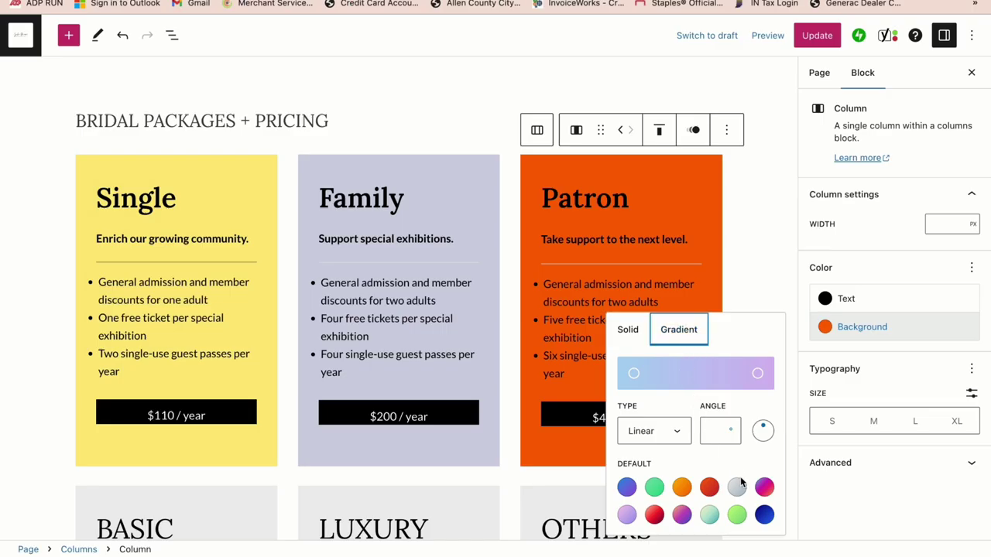
pyautogui.click(737, 486)
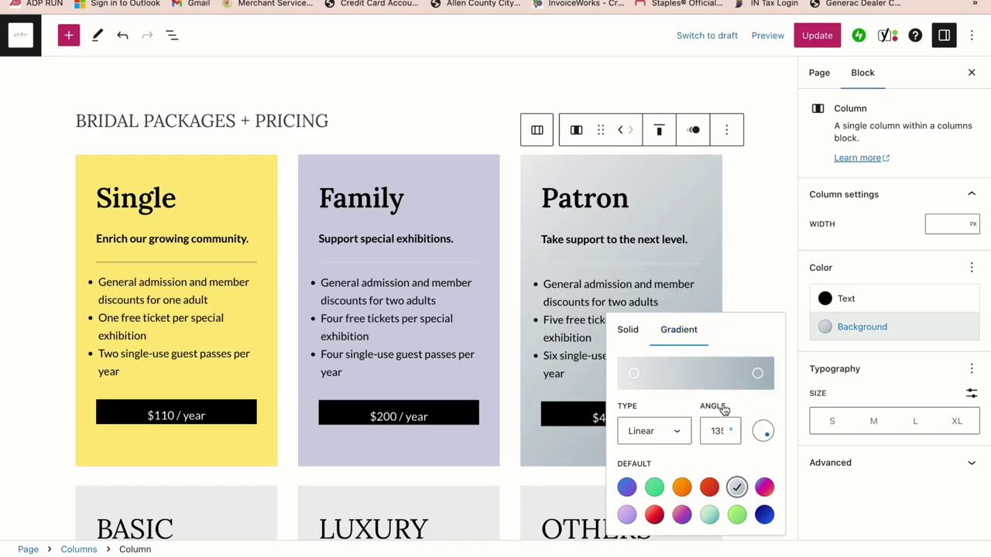
pyautogui.moveTo(643, 377); pyautogui.dragTo(800, 389)
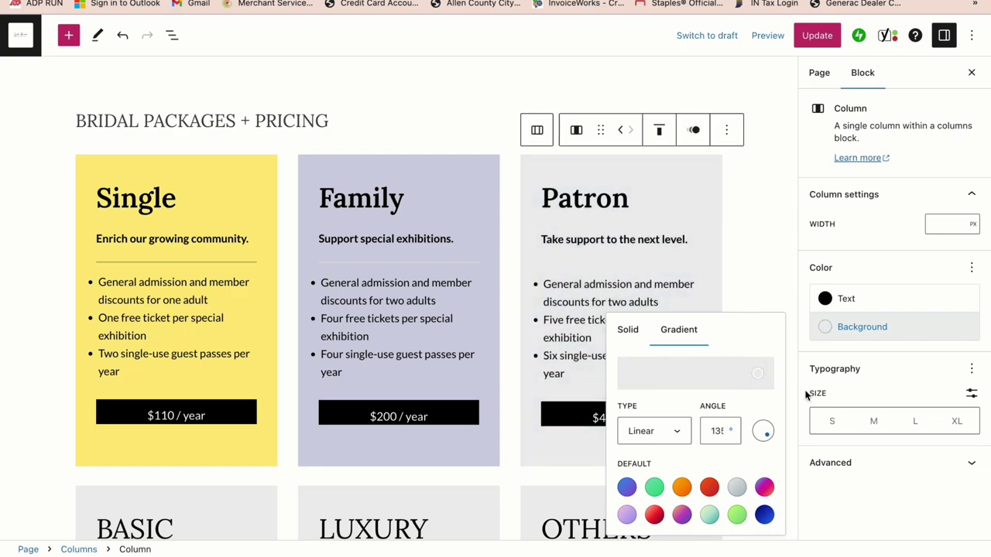
pyautogui.click(748, 209)
# Step: Delete the Single and Family columns from the inserted pricing table
pyautogui.click(195, 158)
pyautogui.click(313, 147)
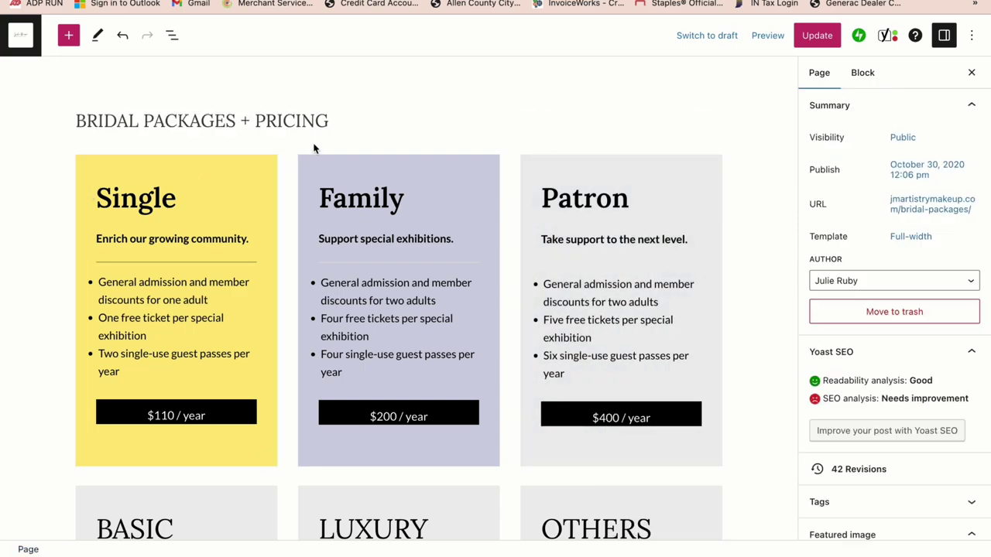
pyautogui.click(286, 170)
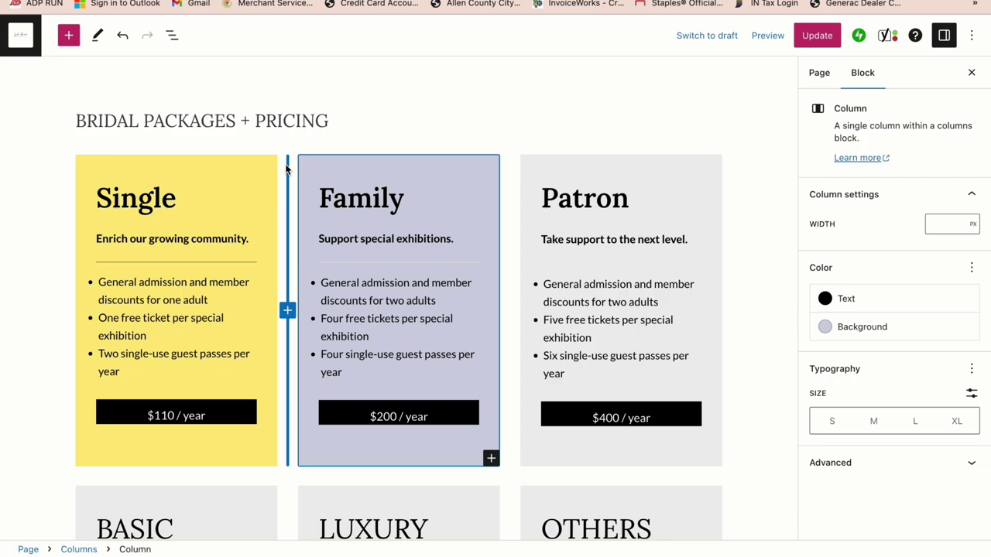
pyautogui.press('BackSpace')
pyautogui.press('BackSpace')
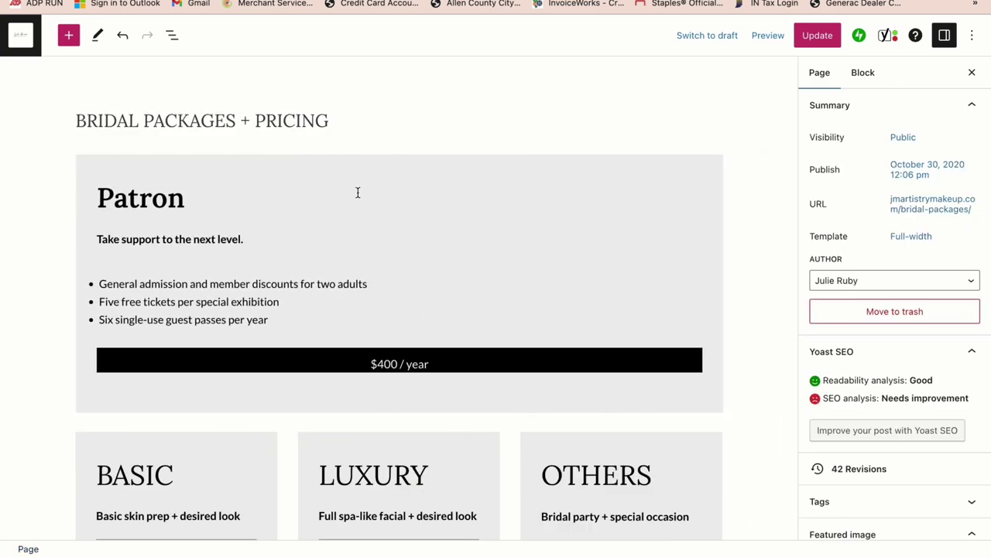
# Step: Start deleting the Patron heading text in the grey pricing column
pyautogui.click(371, 199)
pyautogui.press('BackSpace')
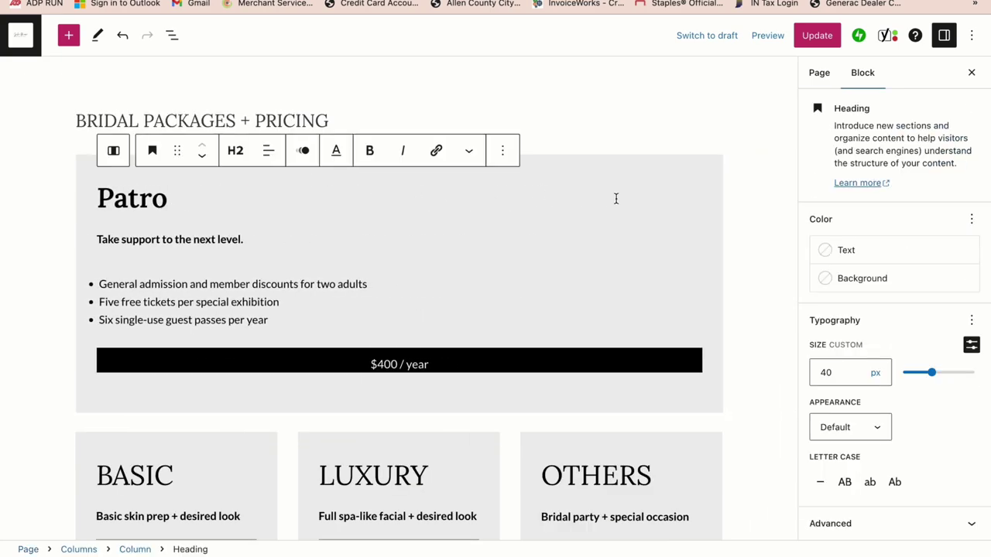